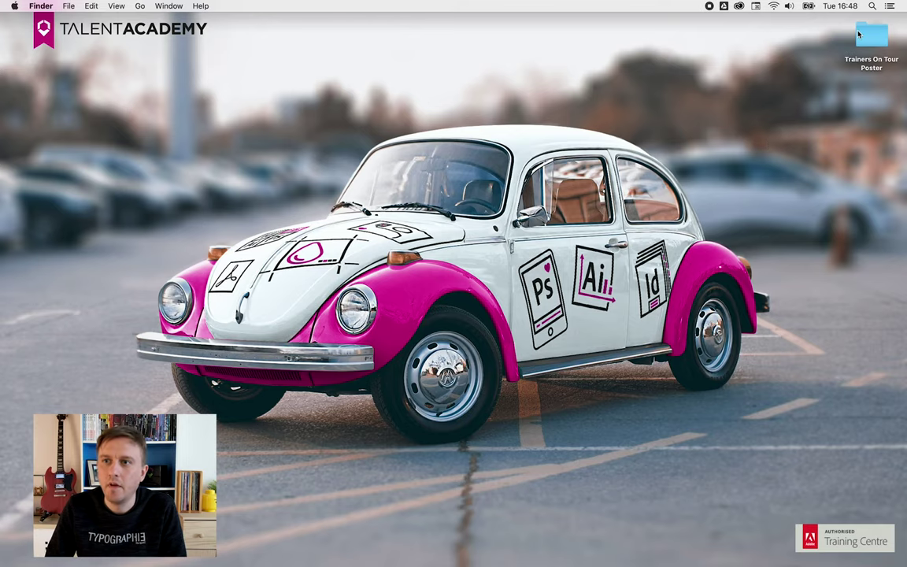
- Open Trainers On Tour Poster, expand 2 Design, and launch Voorbeeldaffiche.indd in InDesign
click(868, 37)
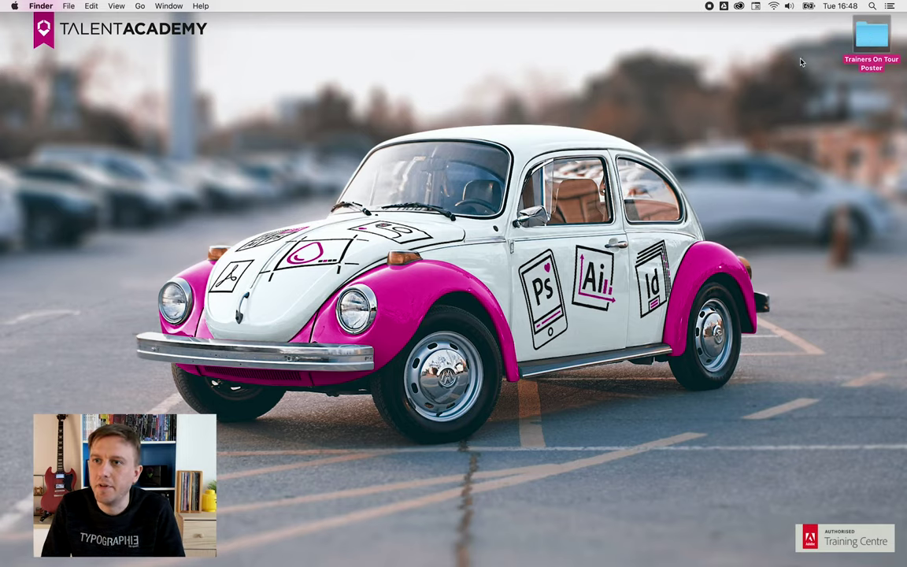
double_click(880, 40)
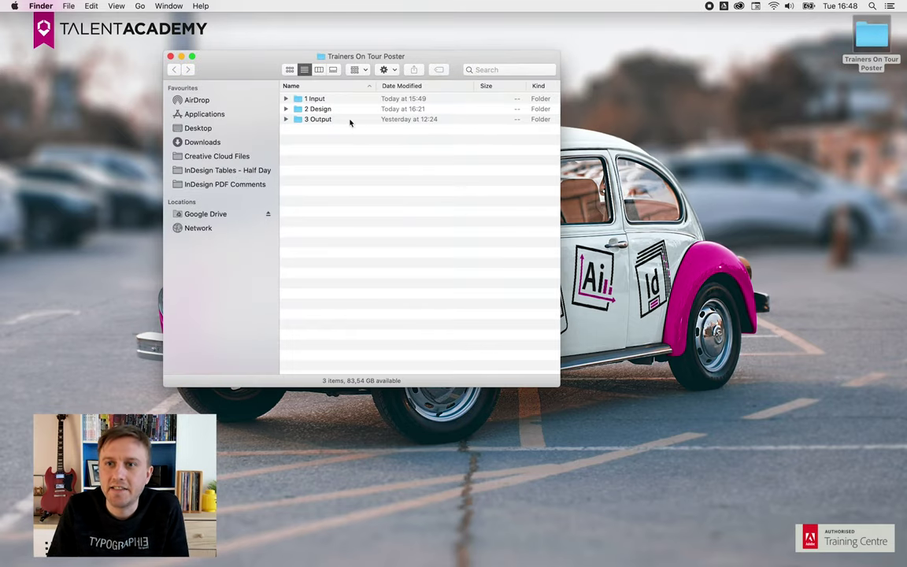
click(286, 108)
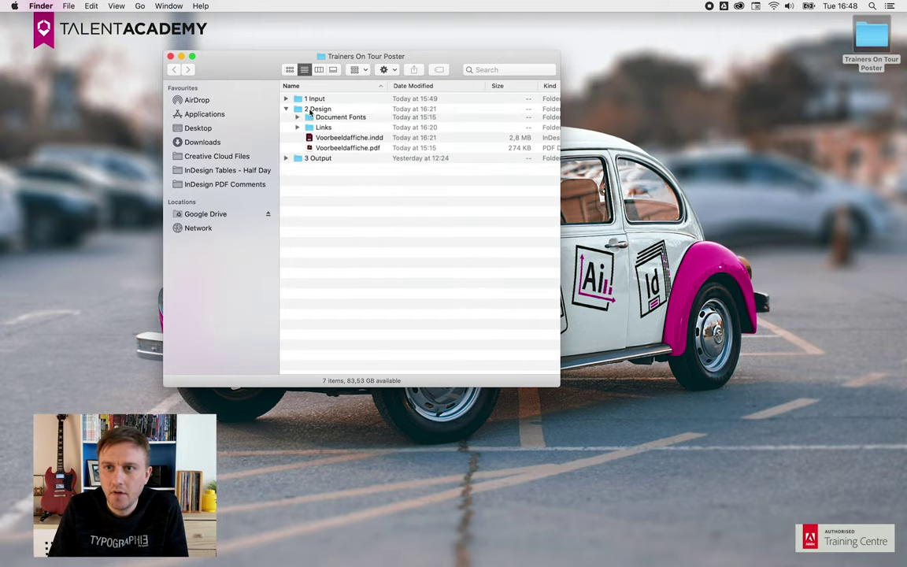
click(347, 140)
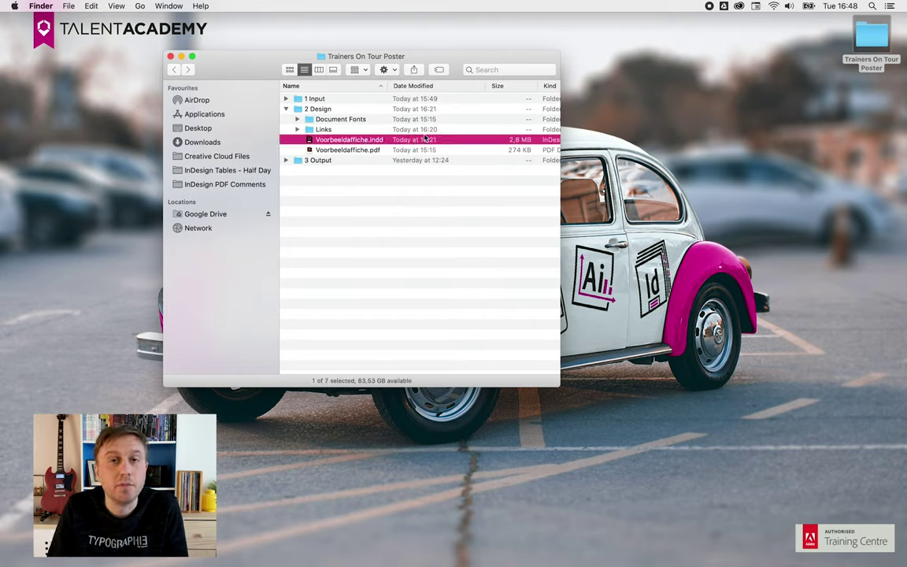
double_click(363, 140)
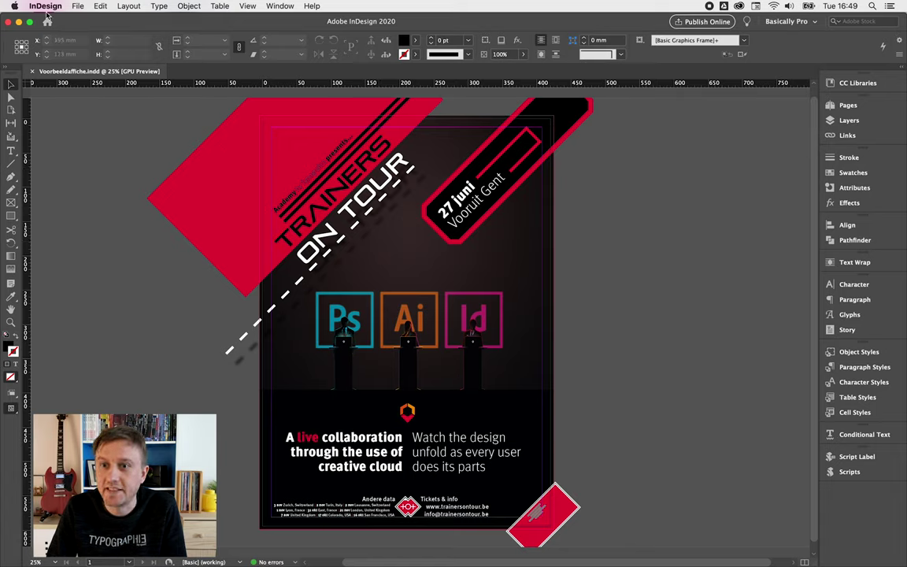
- Export the poster as Voorbeeldaffiche.pdf, replacing the existing PDF file
click(78, 5)
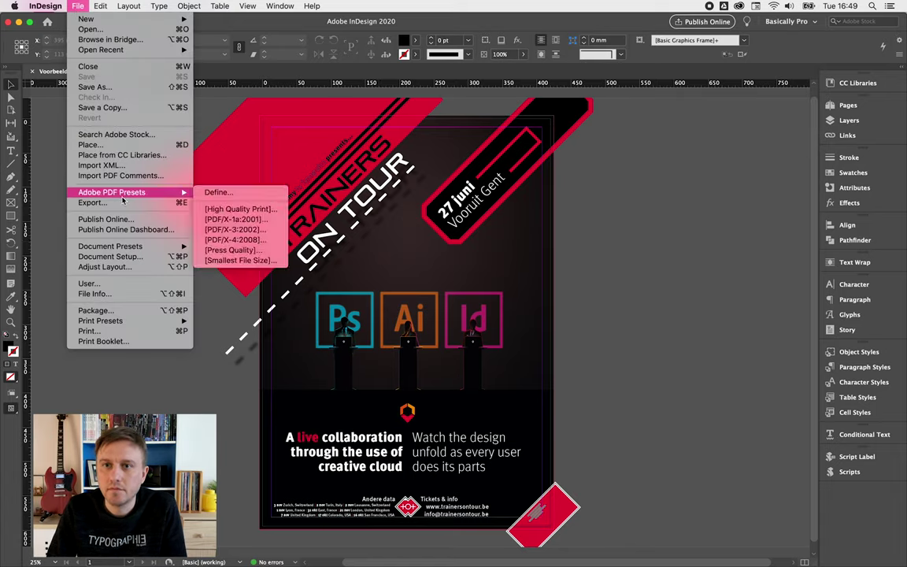
click(168, 202)
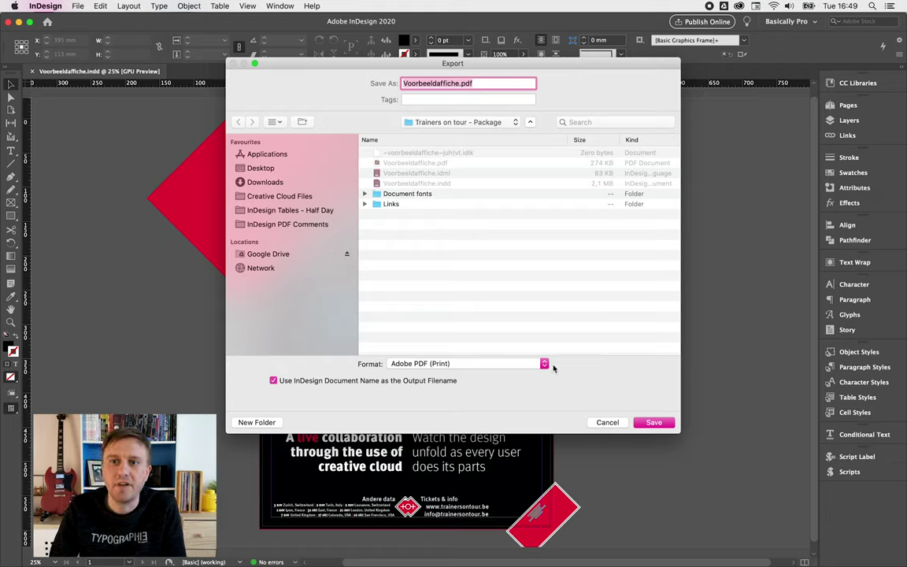
click(652, 423)
click(530, 133)
- Finish the export with Smallest File Size and View PDF after Exporting enabled
drag(454, 107, 464, 104)
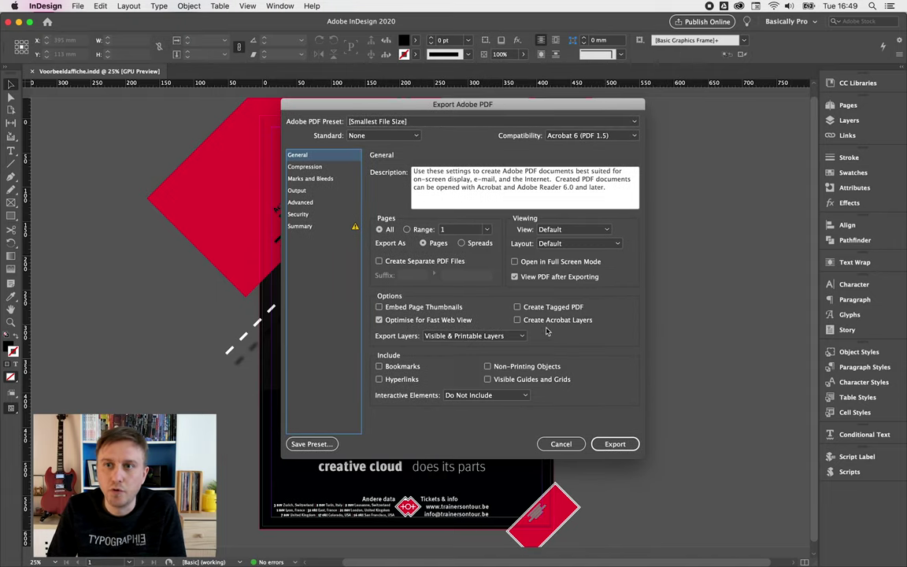
click(514, 277)
click(515, 277)
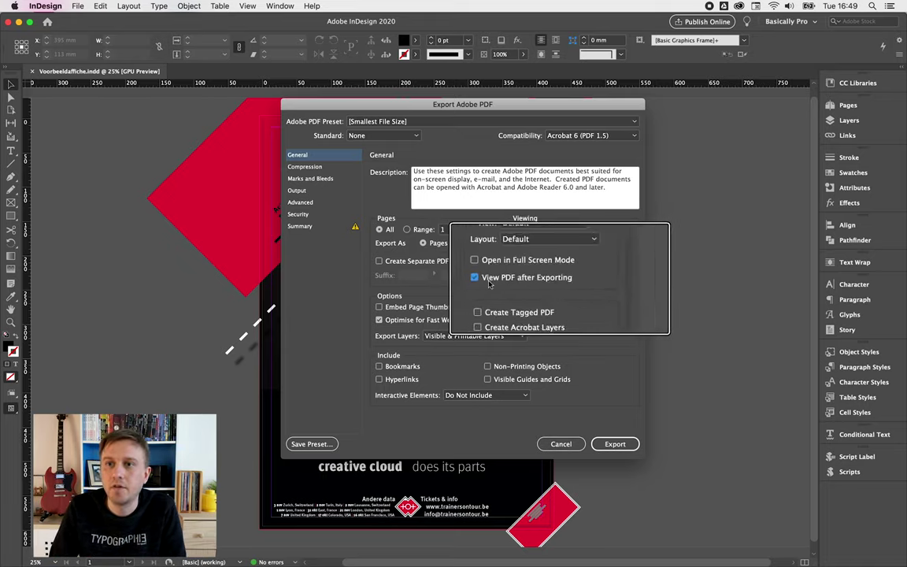
click(613, 443)
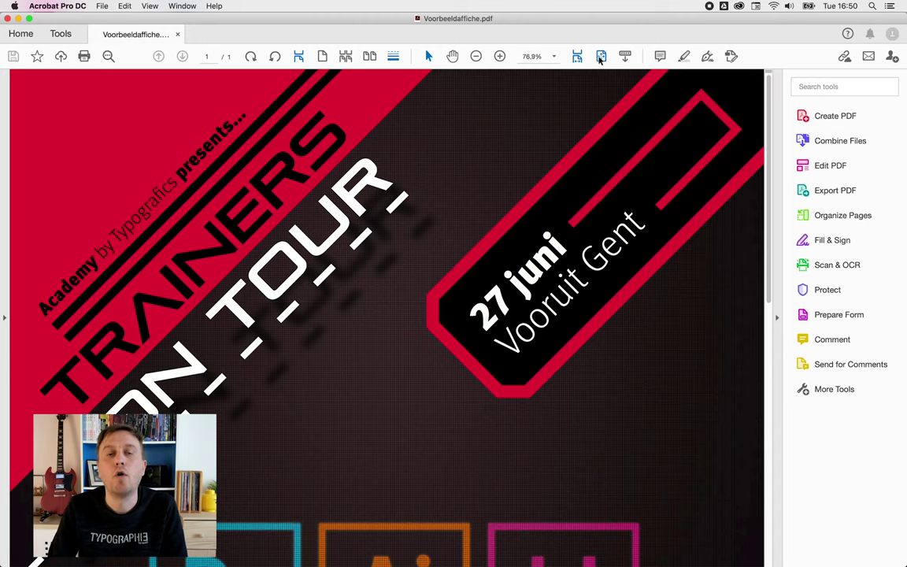
- Fit the whole exported poster page in Acrobat, then switch back to InDesign
click(600, 57)
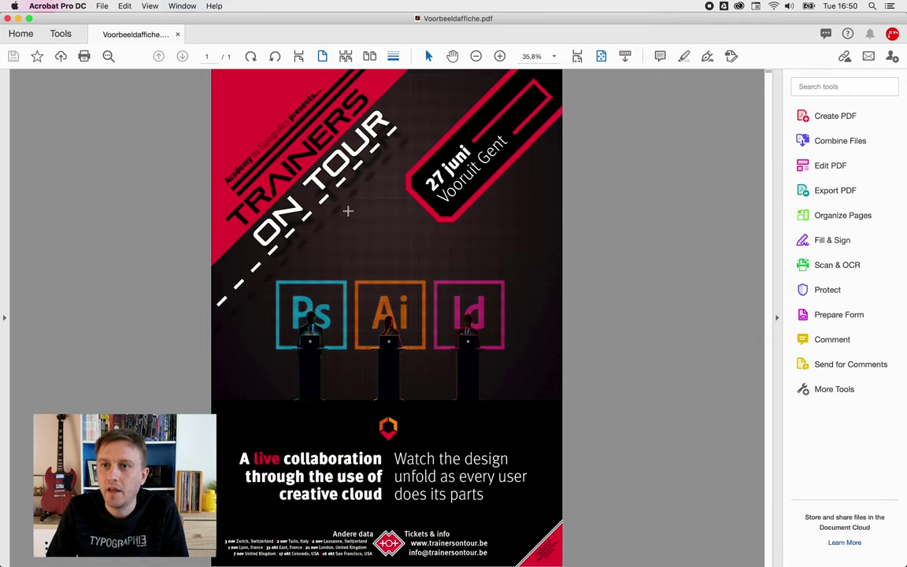
key(super+Tab)
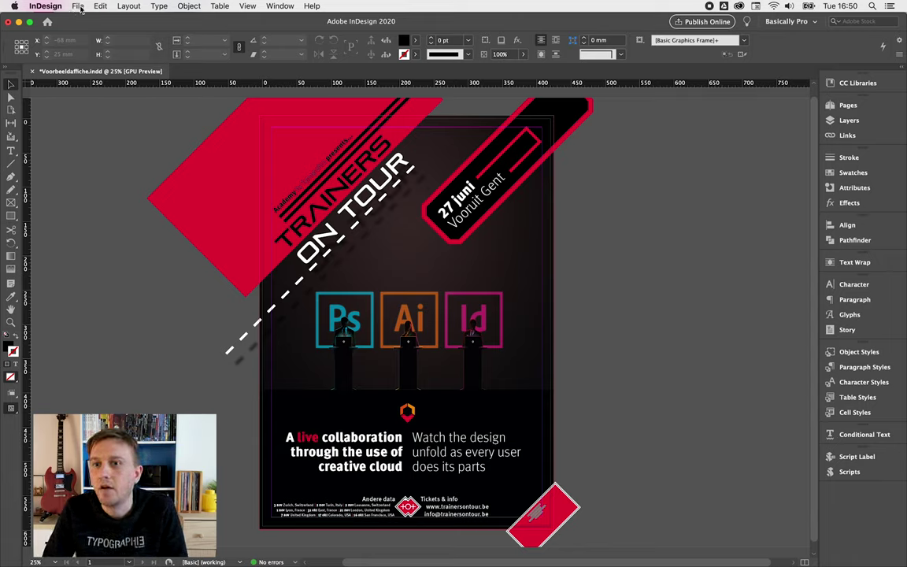
- Save the Voorbeeldaffiche.indd document with Cmd+S and close it
click(79, 9)
key(super+s)
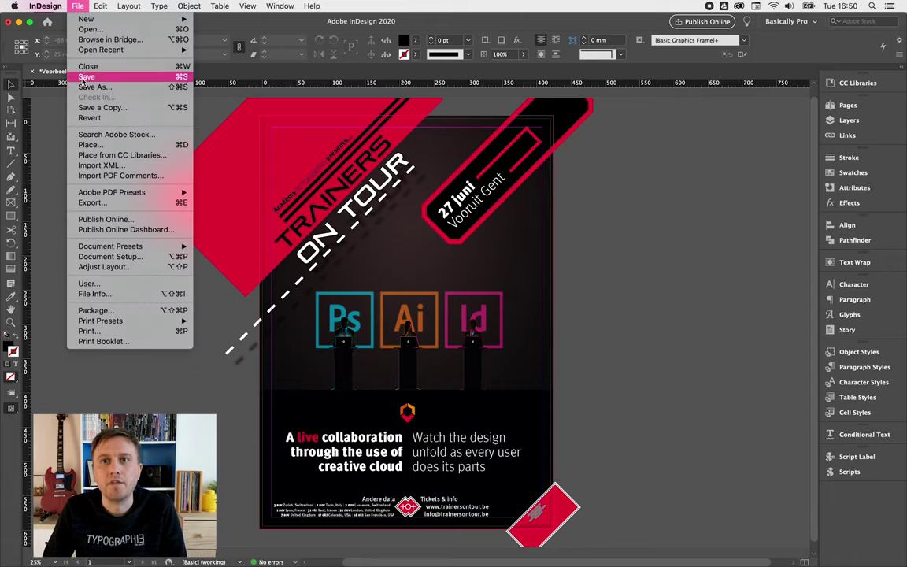
click(79, 7)
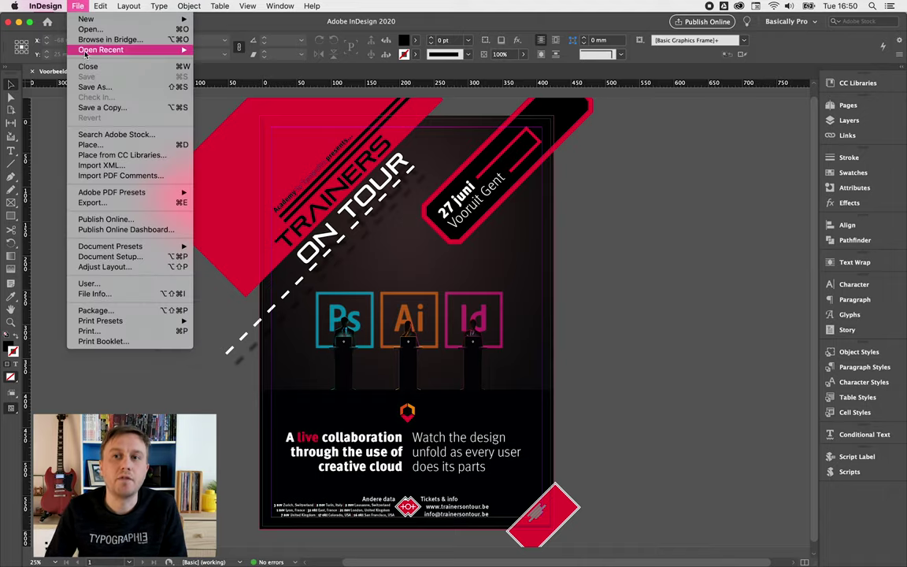
click(97, 68)
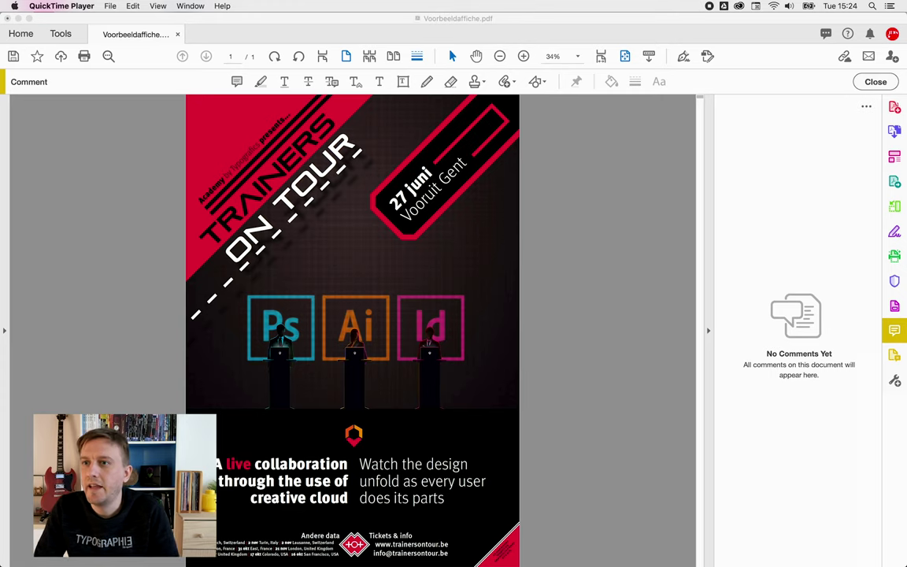
- Close the Comment pane, collapse and re-expand the Tools pane, and show the More Tools overview
click(881, 87)
click(876, 82)
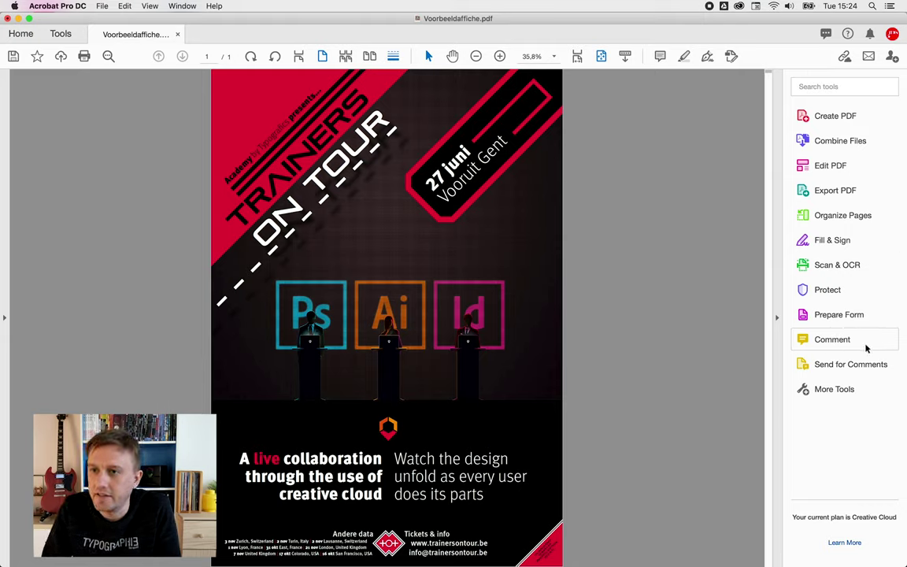
click(776, 317)
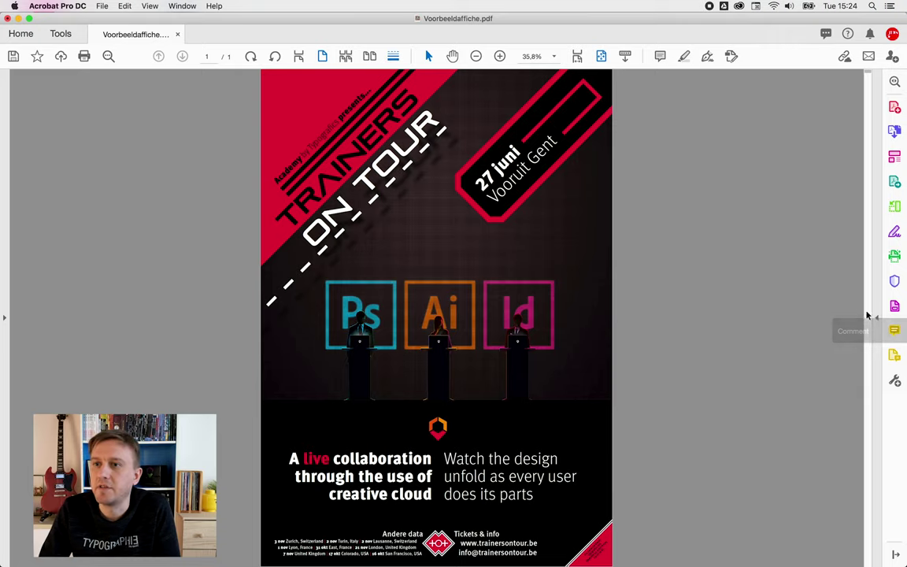
click(877, 318)
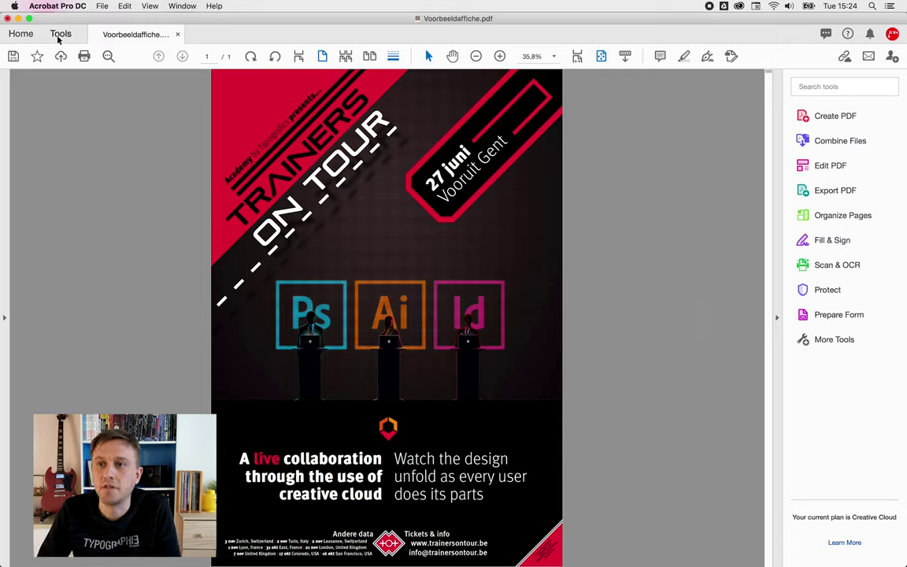
click(835, 340)
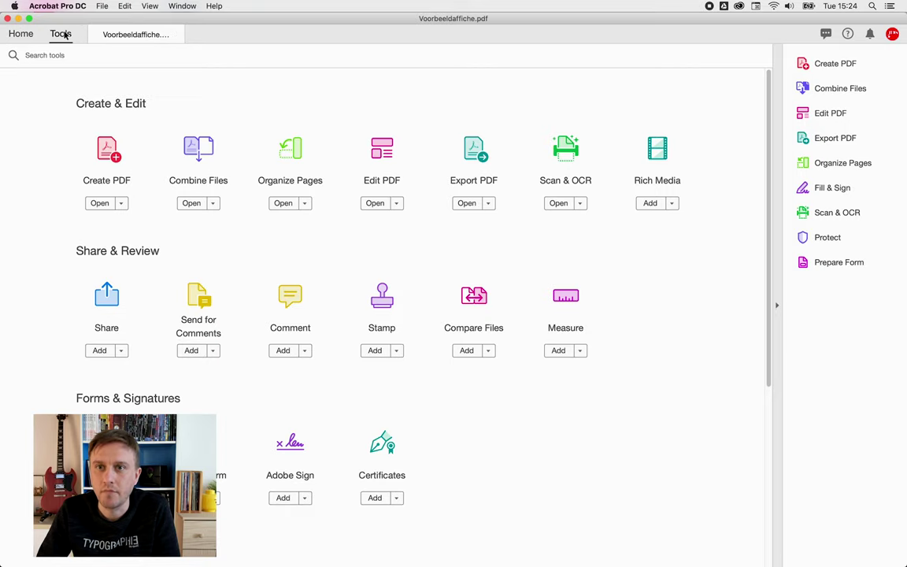
- Try the Comment tool from the Tools overview, then exit commenting mode
click(126, 34)
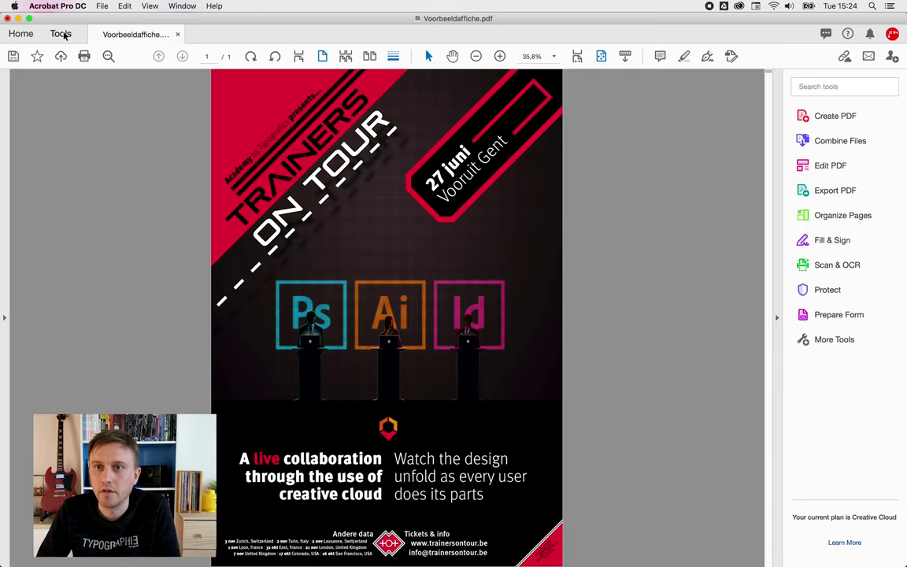
click(63, 34)
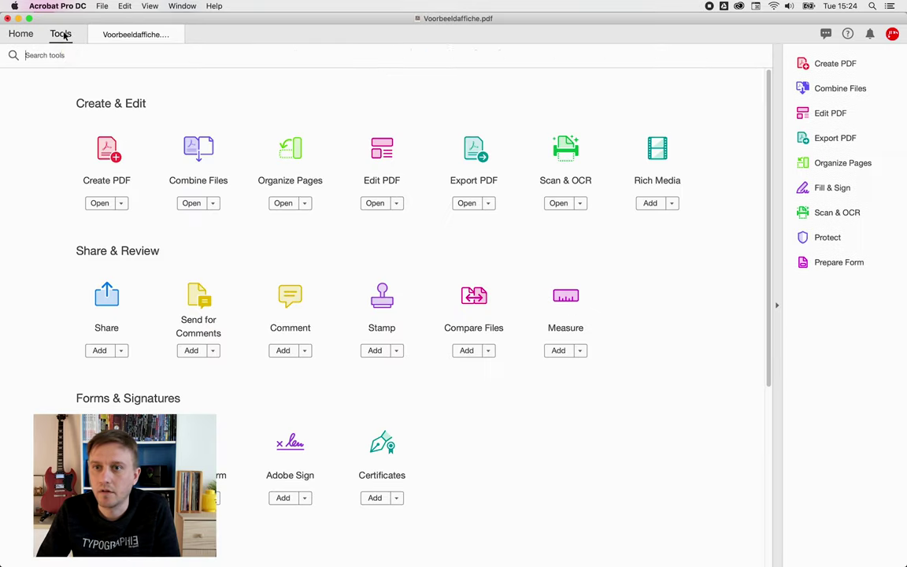
click(304, 350)
click(306, 351)
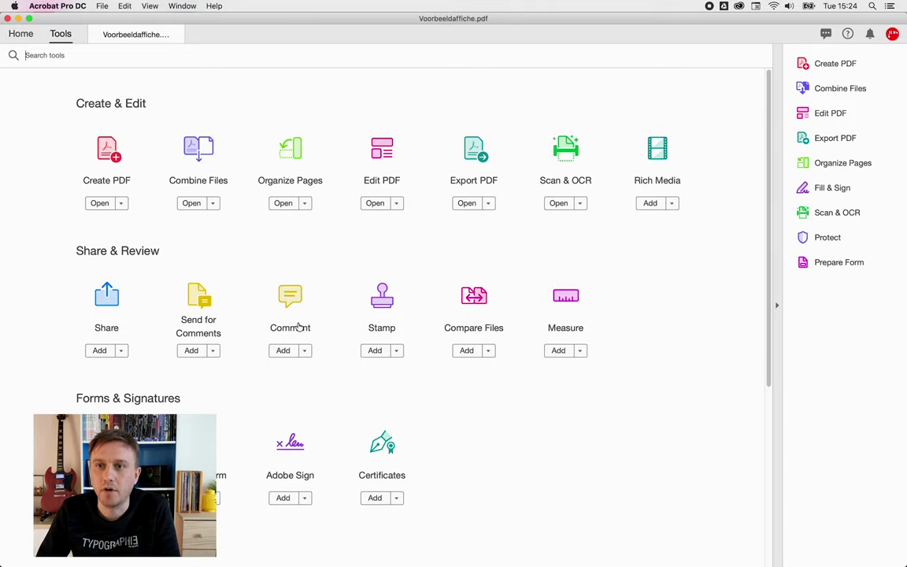
click(291, 305)
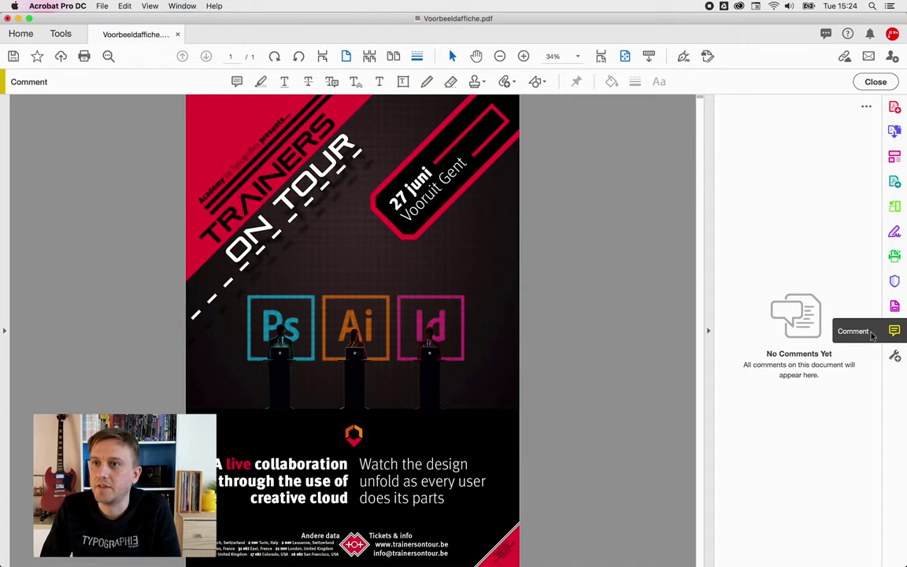
click(877, 83)
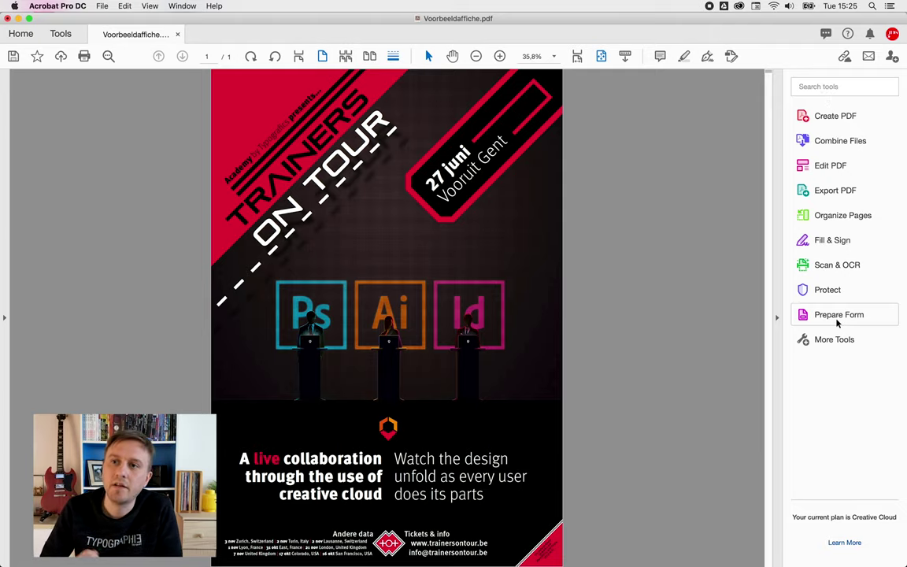
- Add Comment and Send for Comments to the tool shortcuts and enter commenting mode
click(60, 34)
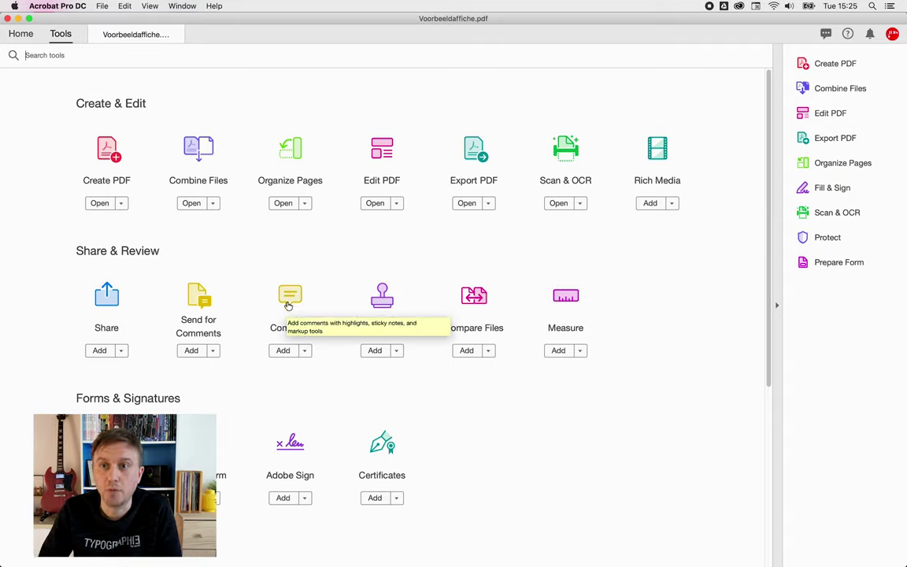
click(288, 351)
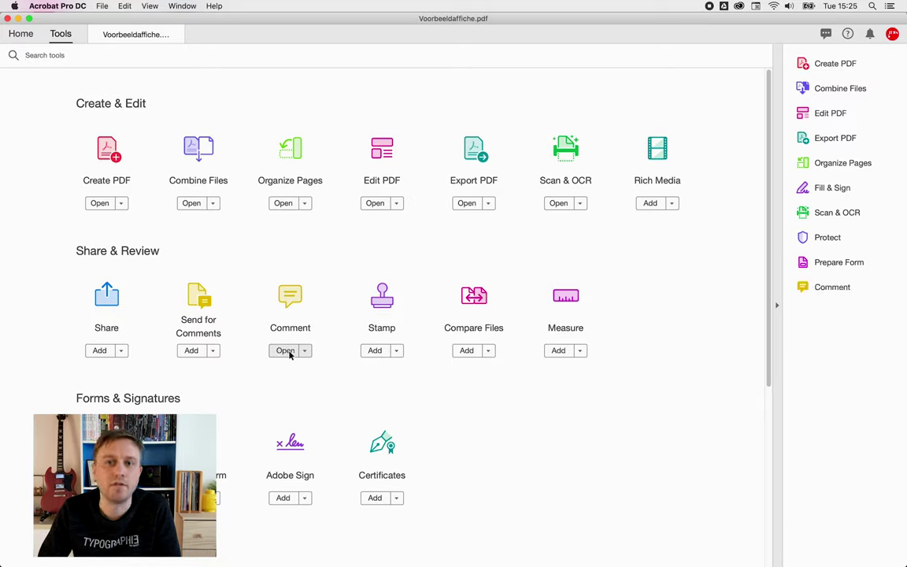
click(194, 351)
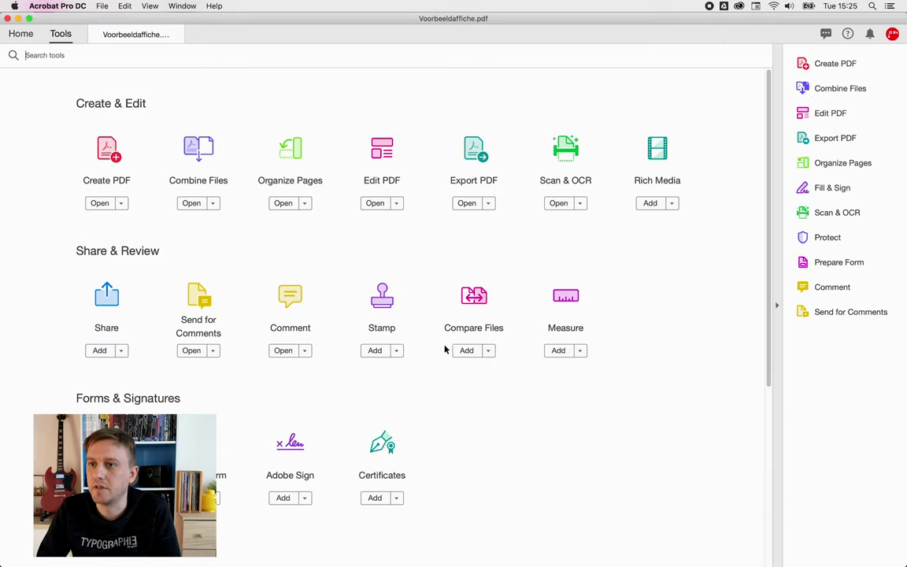
click(836, 291)
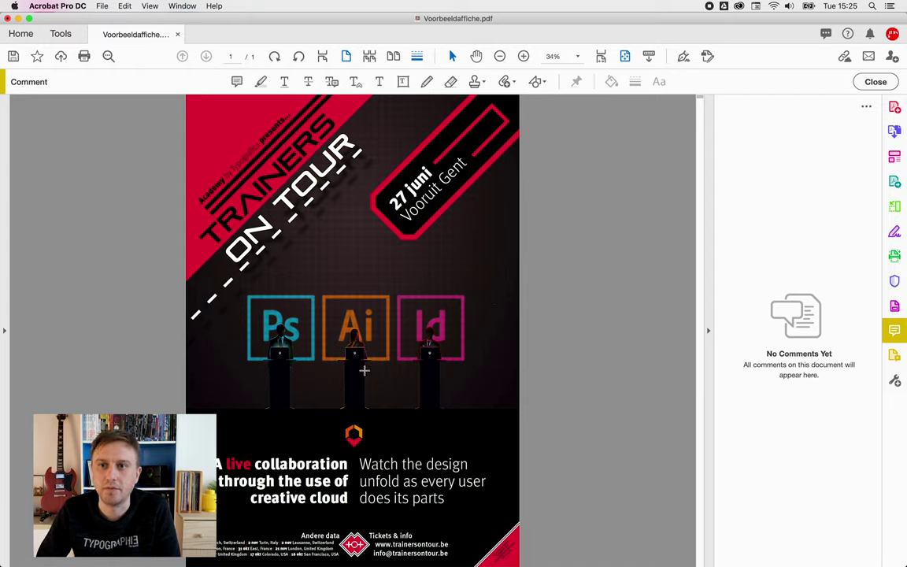
- Place a sticky note on the poster's tour dates line and post the comment '15 okt'
click(236, 83)
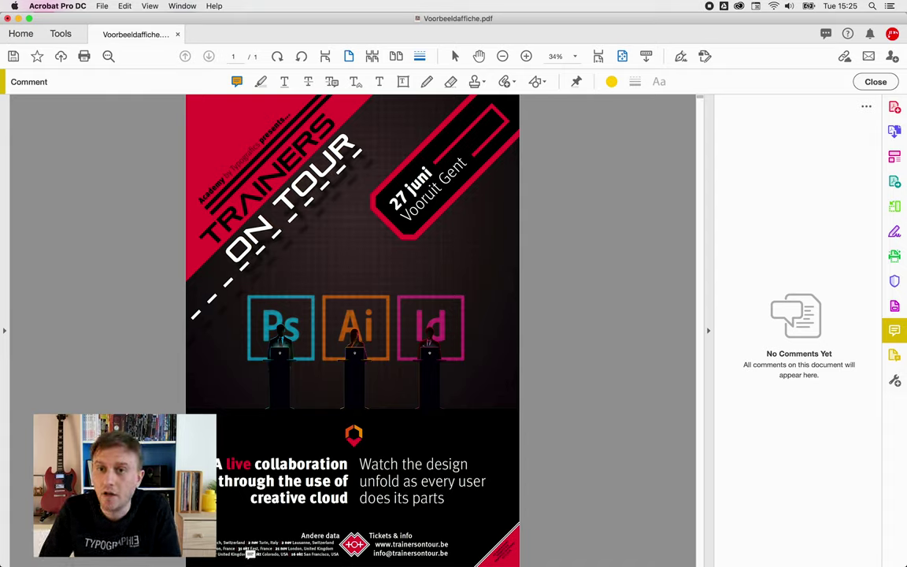
click(252, 555)
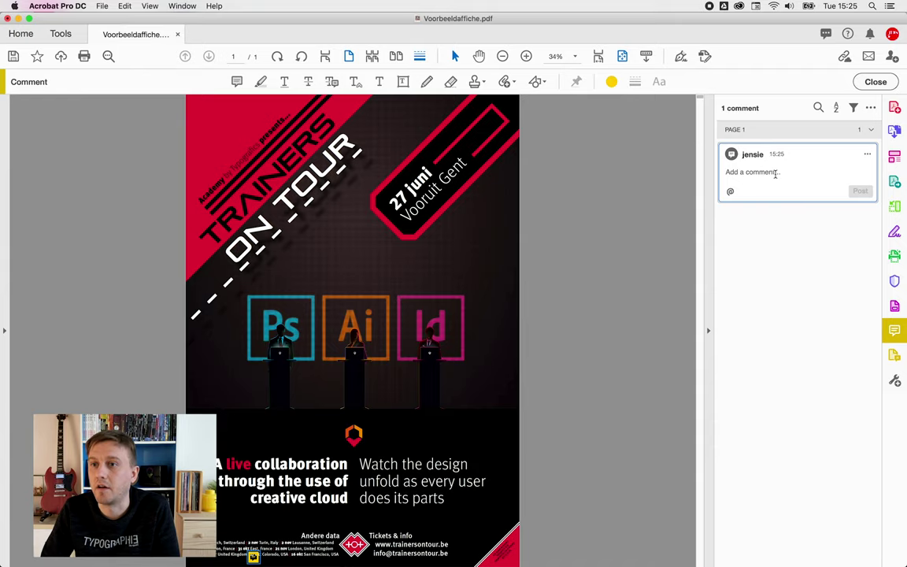
text(15 okt)
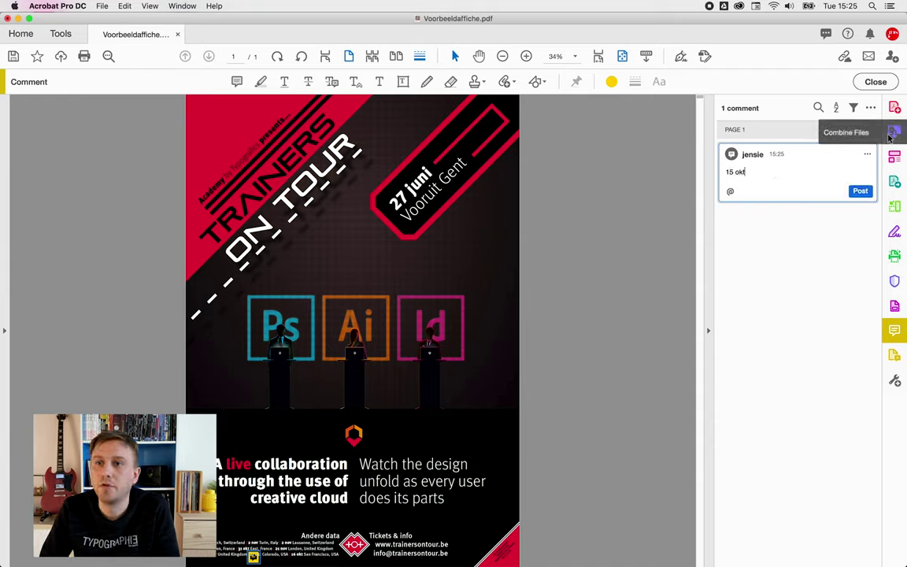
click(861, 192)
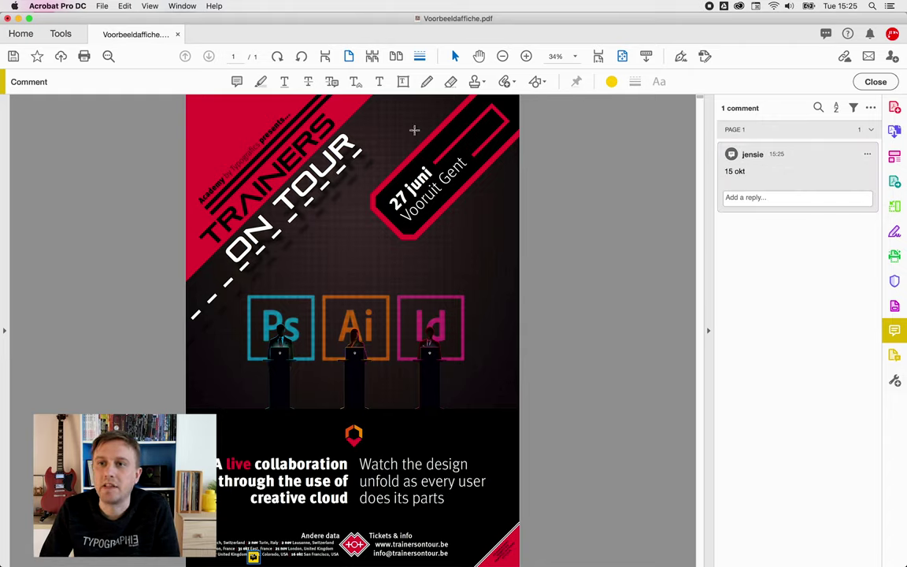
click(526, 56)
- Zoom into the tour dates and move the 15 okt sticky note just before 17 okt Colorado
click(527, 56)
scroll(244, 396, down, 2)
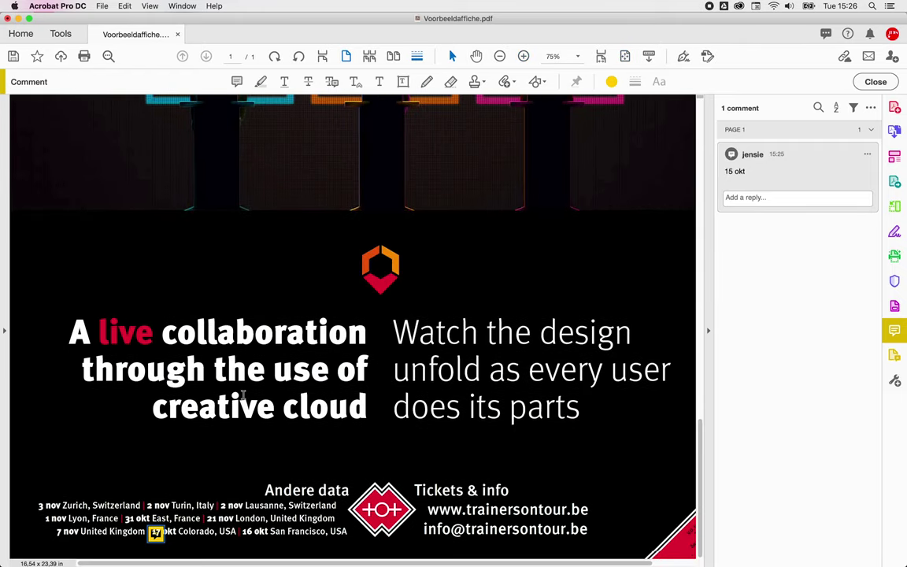
scroll(134, 484, up, 3)
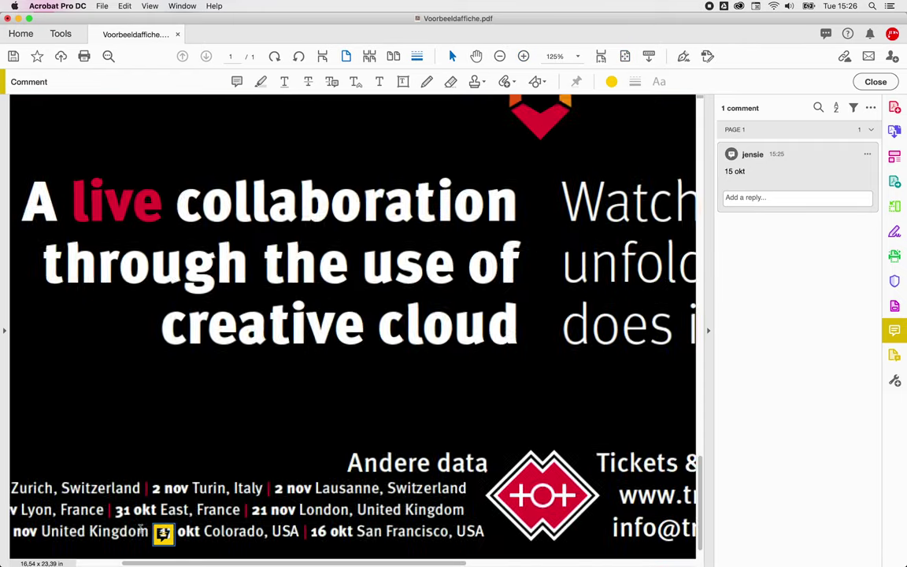
scroll(142, 533, left, 2)
scroll(180, 510, up, 2)
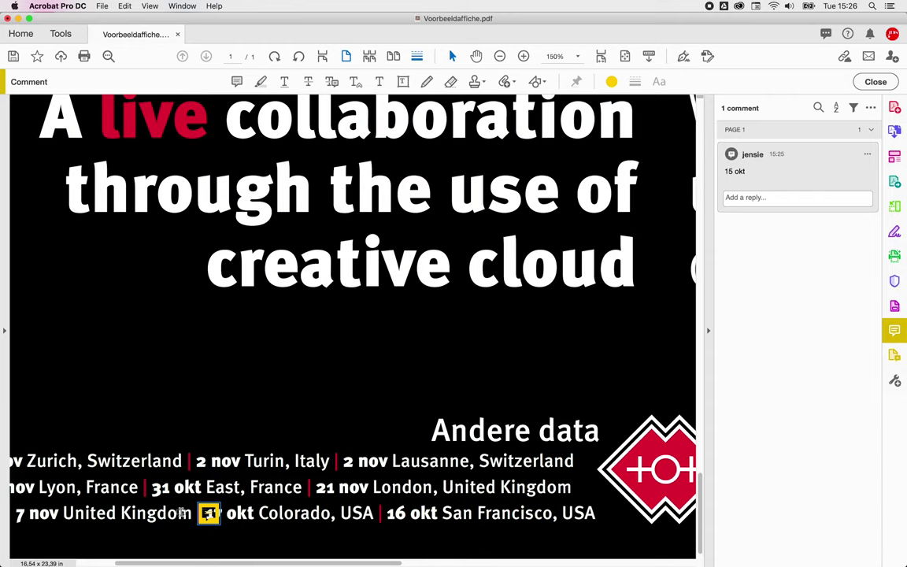
scroll(180, 511, down, 2)
scroll(180, 510, left, 1)
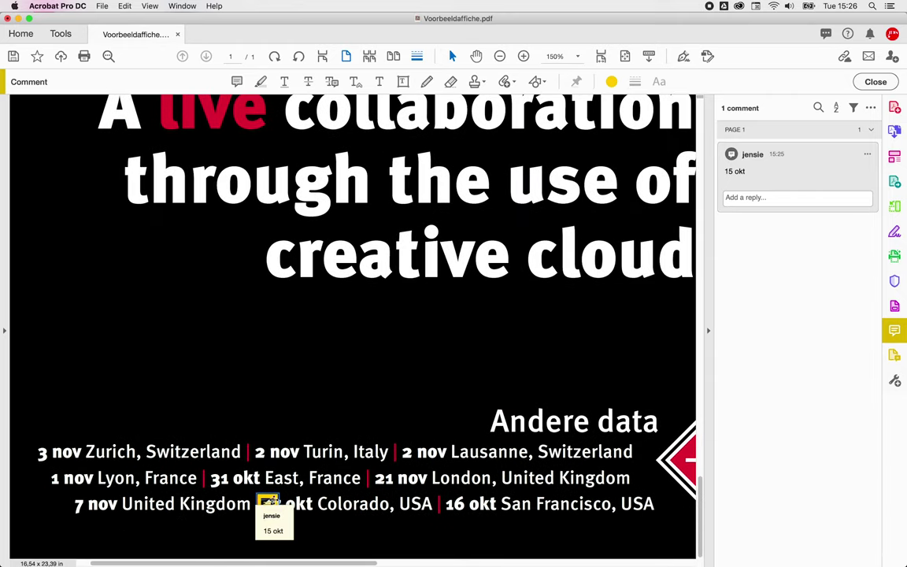
drag(268, 504, 284, 502)
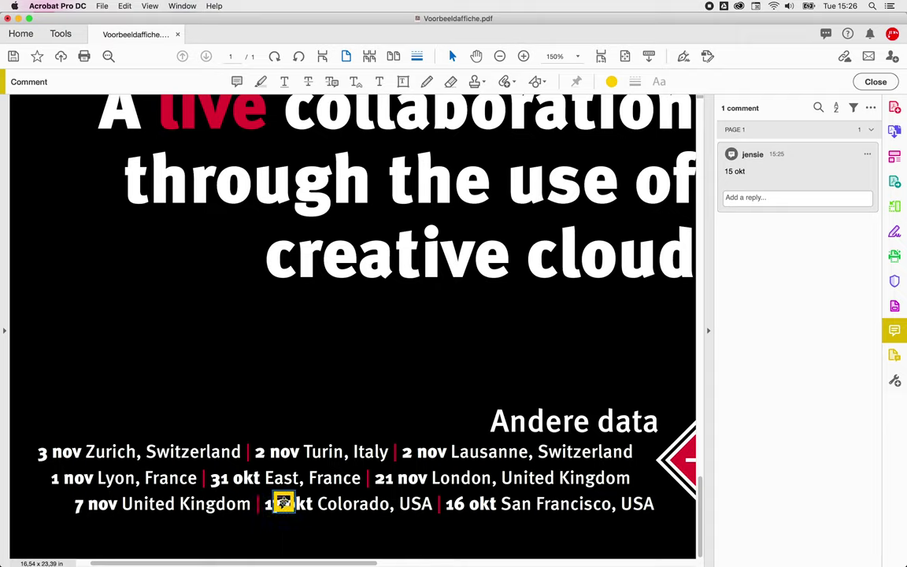
drag(266, 502, 255, 497)
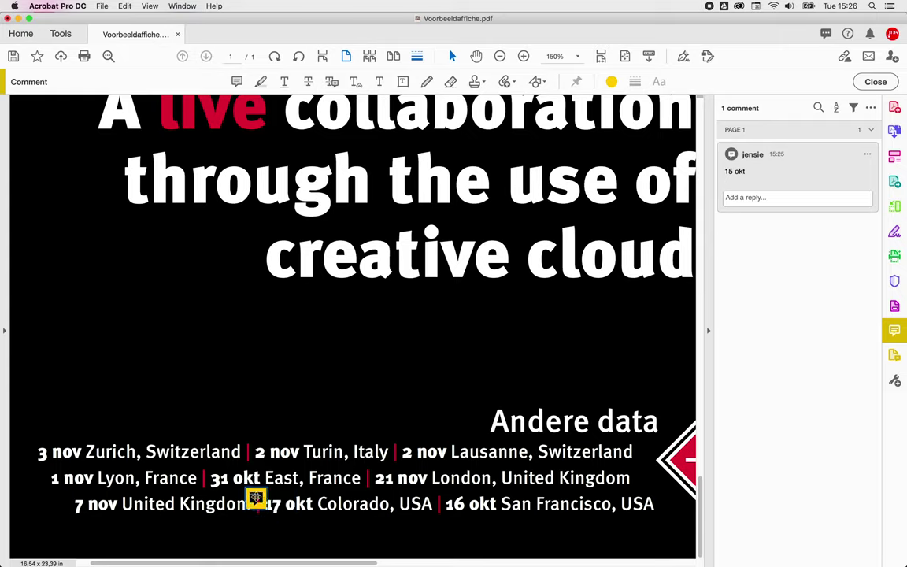
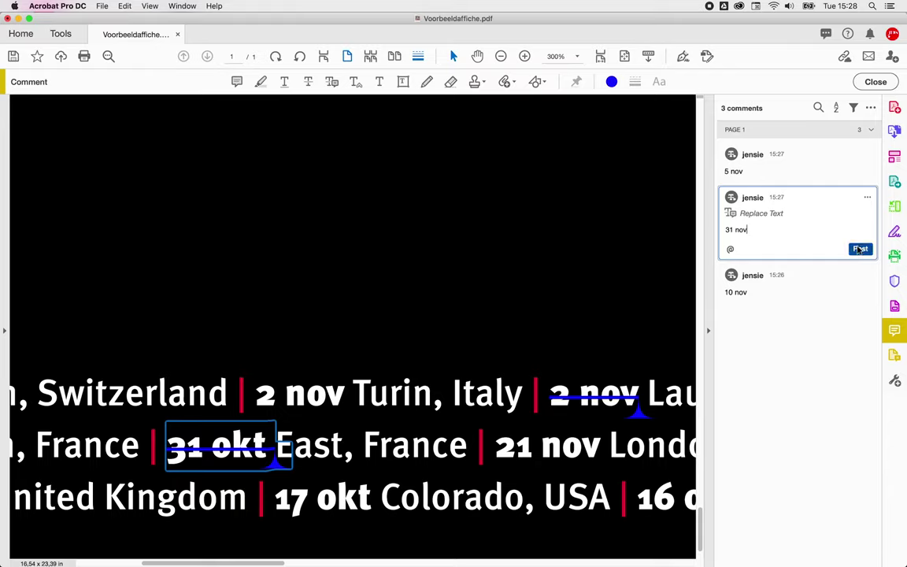
- Post the 31 nov correction and place an Insert Text mark after the red-corner address line
click(859, 248)
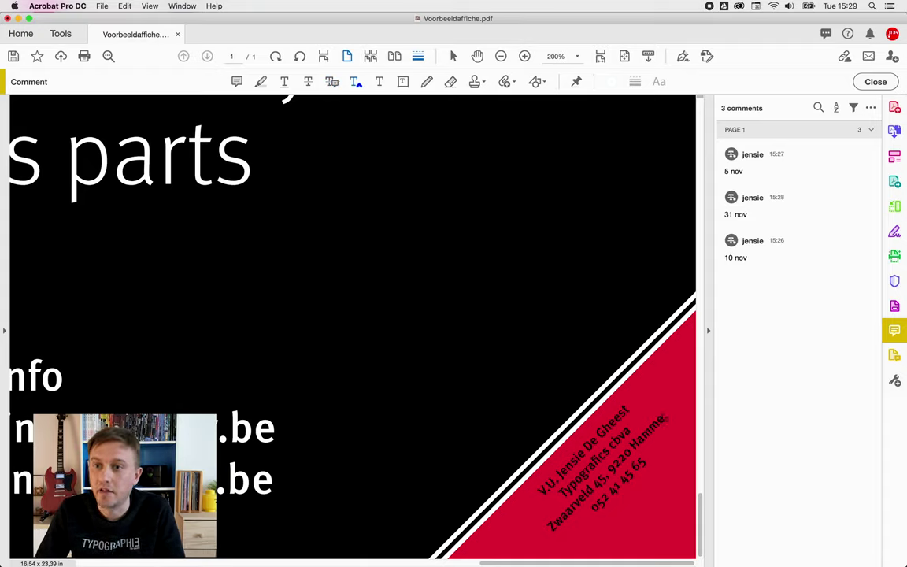
click(666, 418)
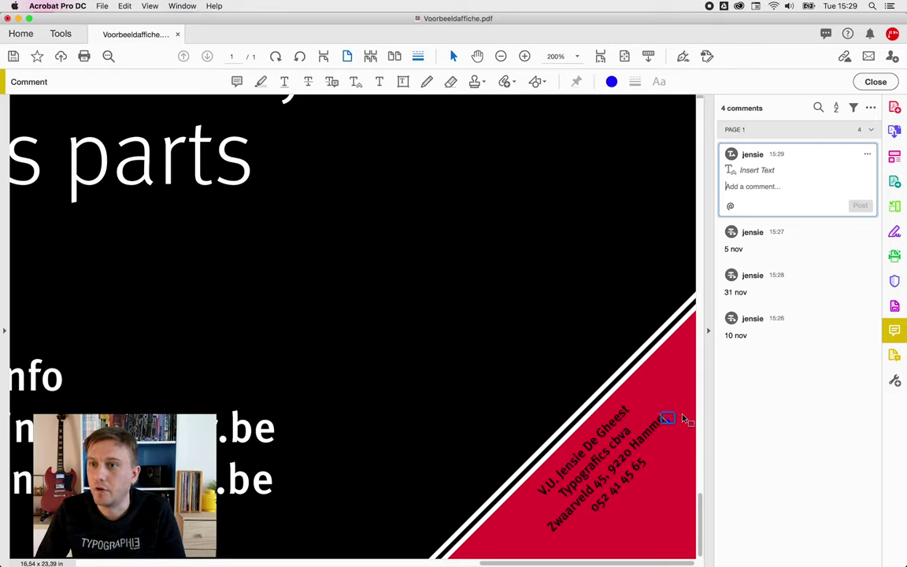
- Enter 'Belgium' in the insert-text comment after the address and post it
key(Return)
text(Belgium)
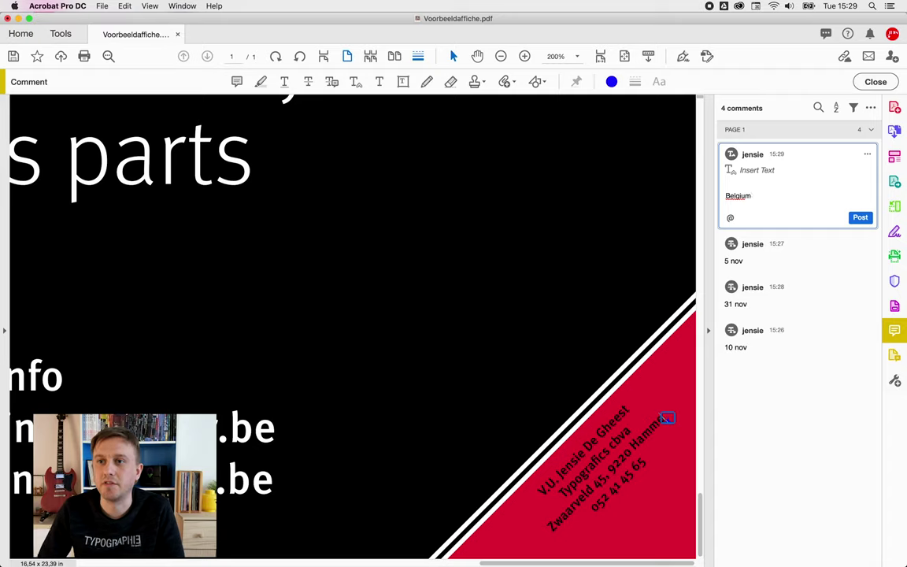
key(shift+Down)
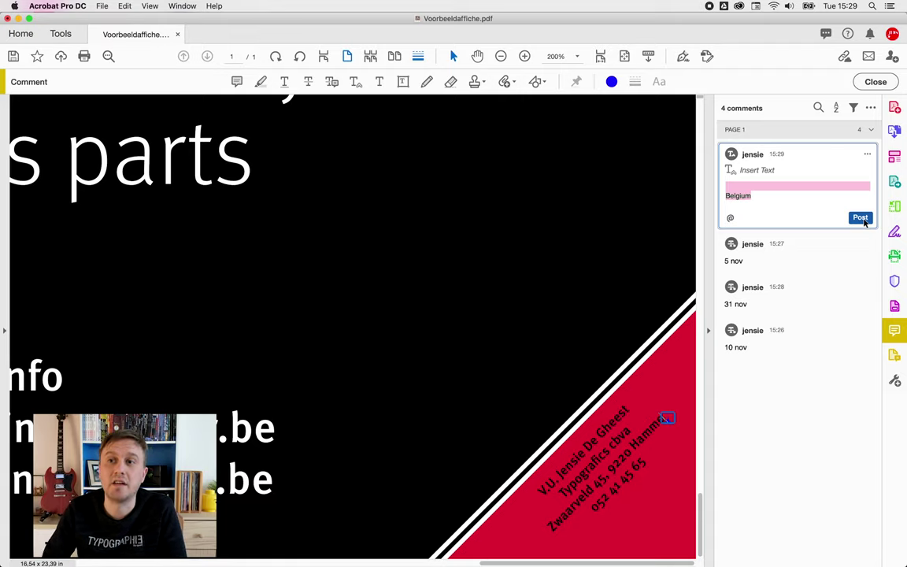
click(859, 218)
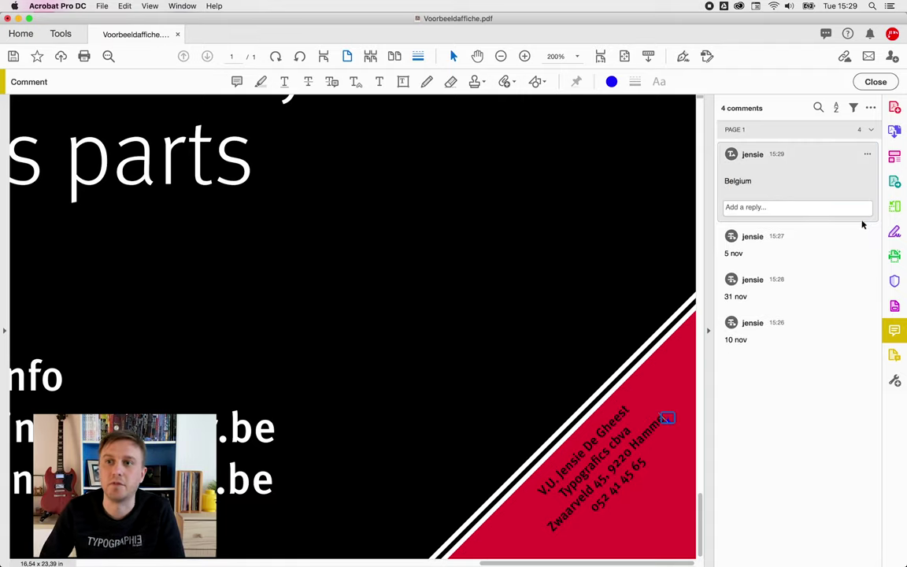
- Review the 5 nov, 31 nov and 10 nov comments, leaving 31 nov open for editing
click(755, 248)
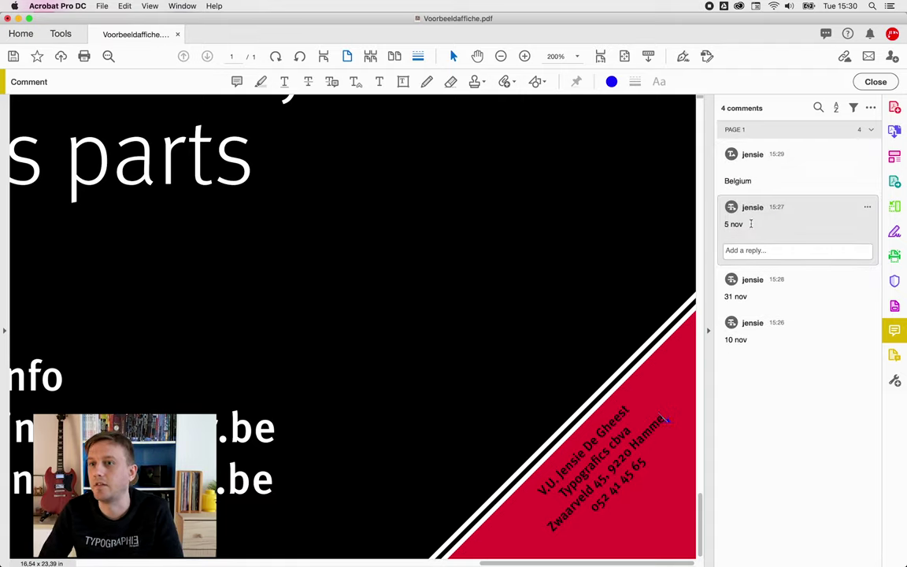
click(751, 224)
key(shift+Left)
key(shift+Left)
key(shift+Left)
key(shift+Left)
key(shift+Left)
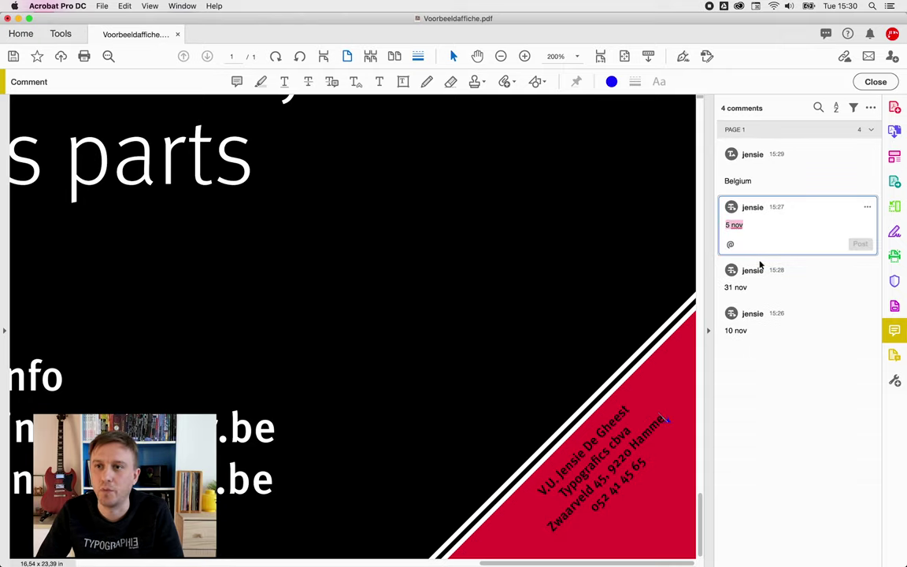
click(746, 290)
click(752, 267)
key(shift+Left)
key(shift+Left)
key(shift+Left)
key(shift+Left)
key(shift+Left)
key(shift+Left)
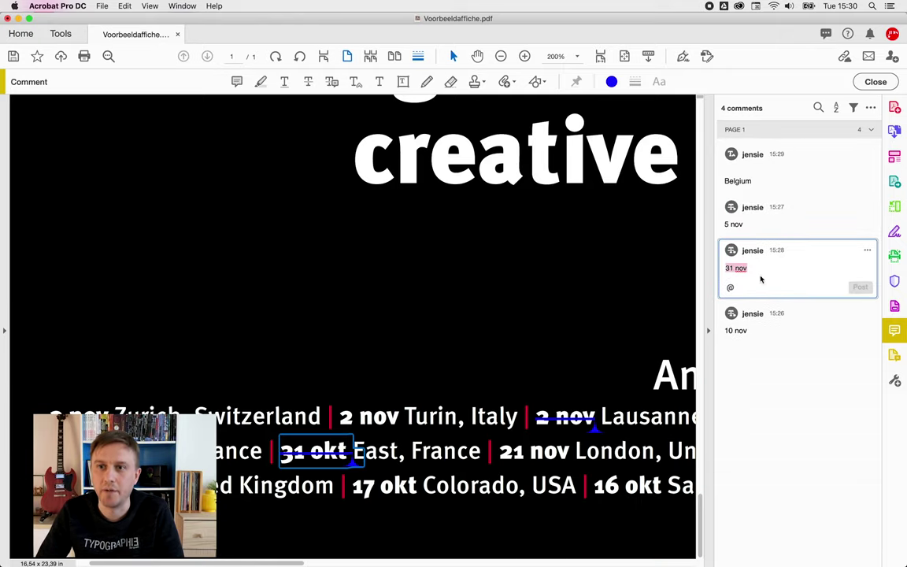
click(743, 332)
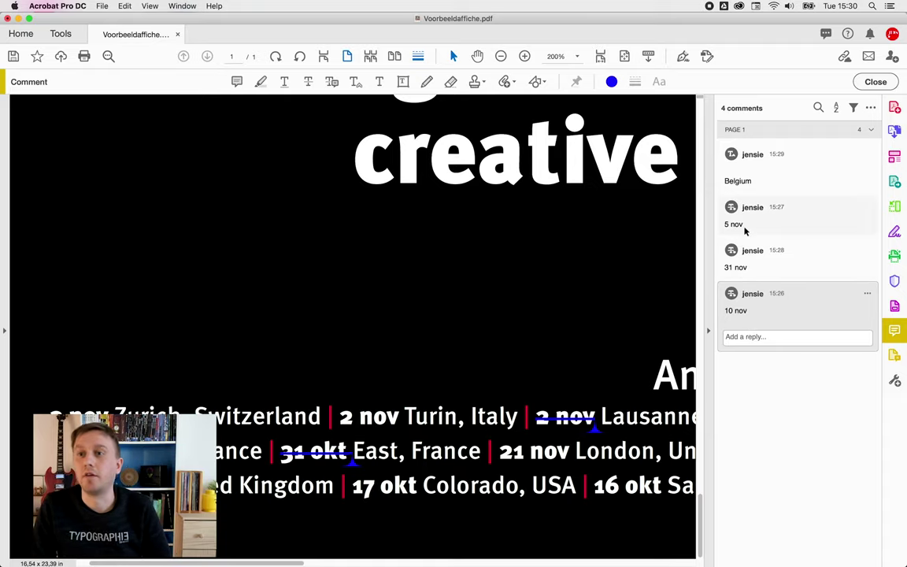
click(746, 271)
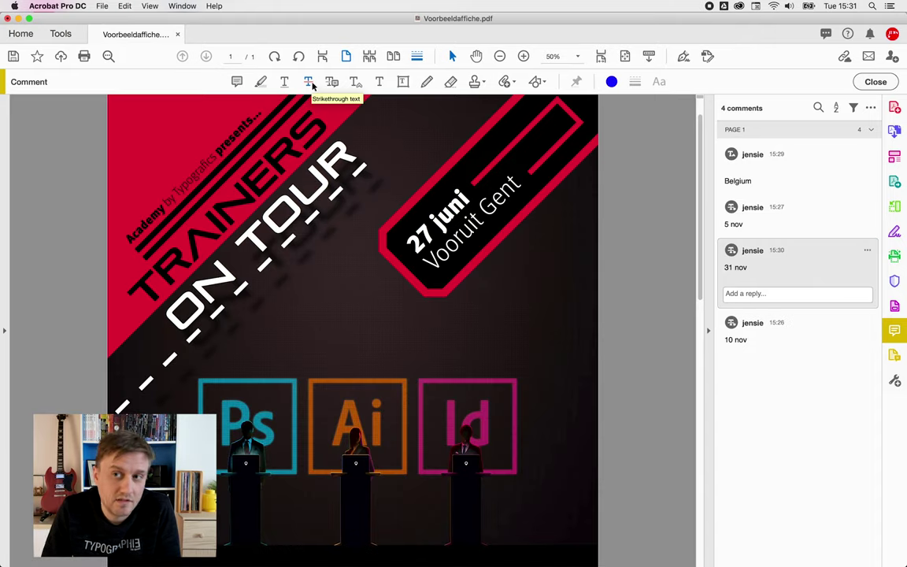
- Strike through the phone number line in the poster's red corner
scroll(300, 151, up, 1)
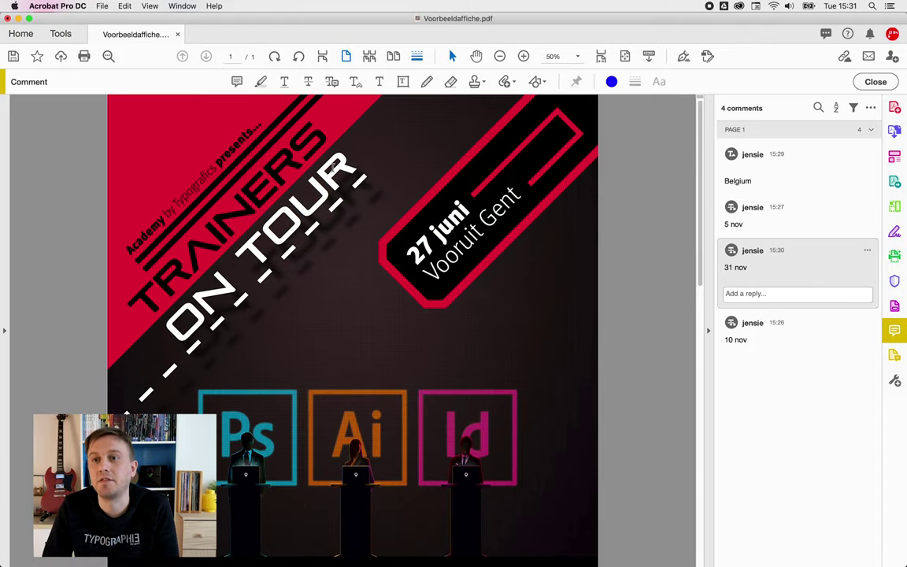
click(308, 83)
scroll(388, 249, down, 10)
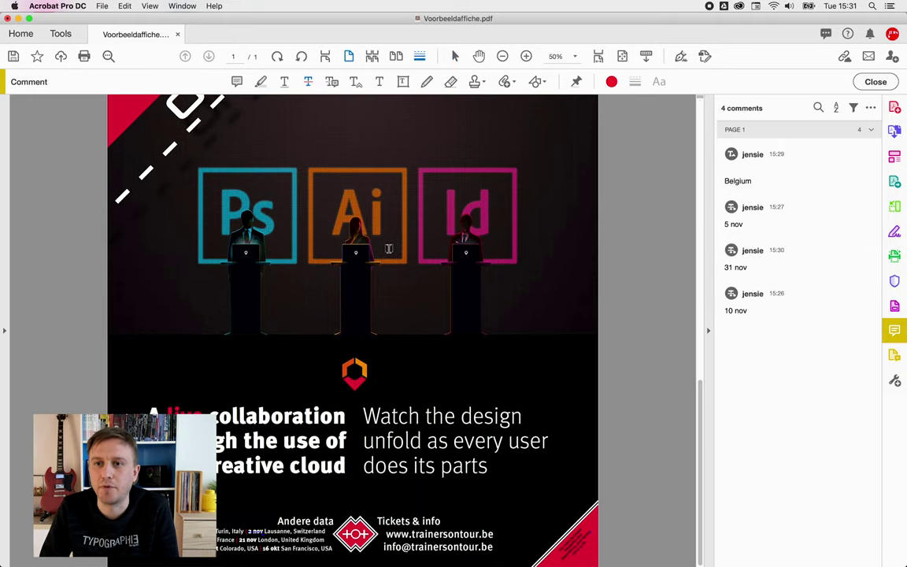
scroll(465, 488, up, 3)
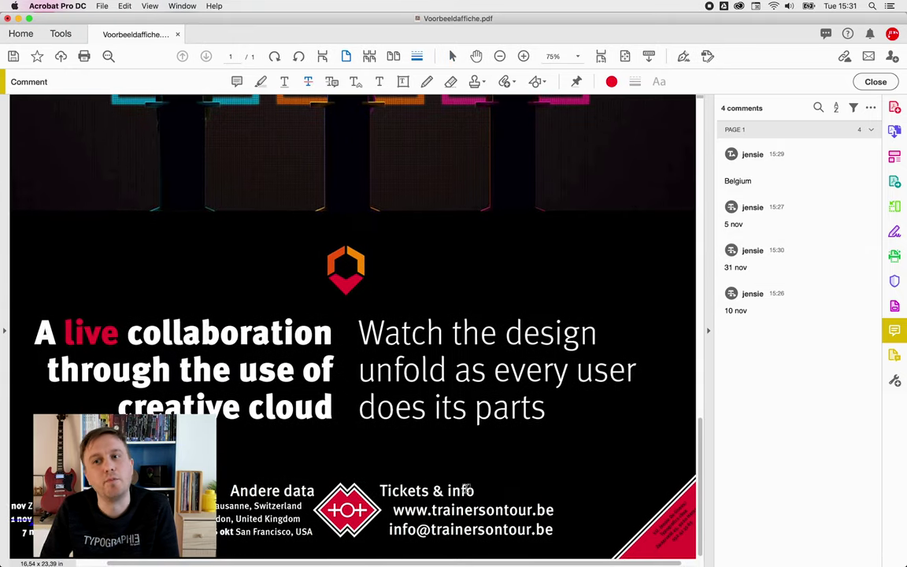
scroll(465, 488, up, 5)
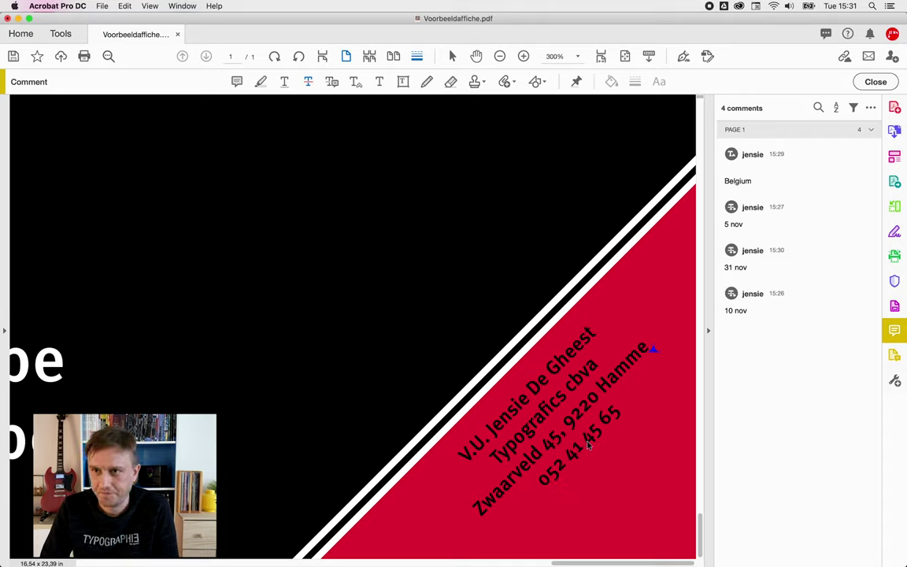
drag(542, 478, 624, 400)
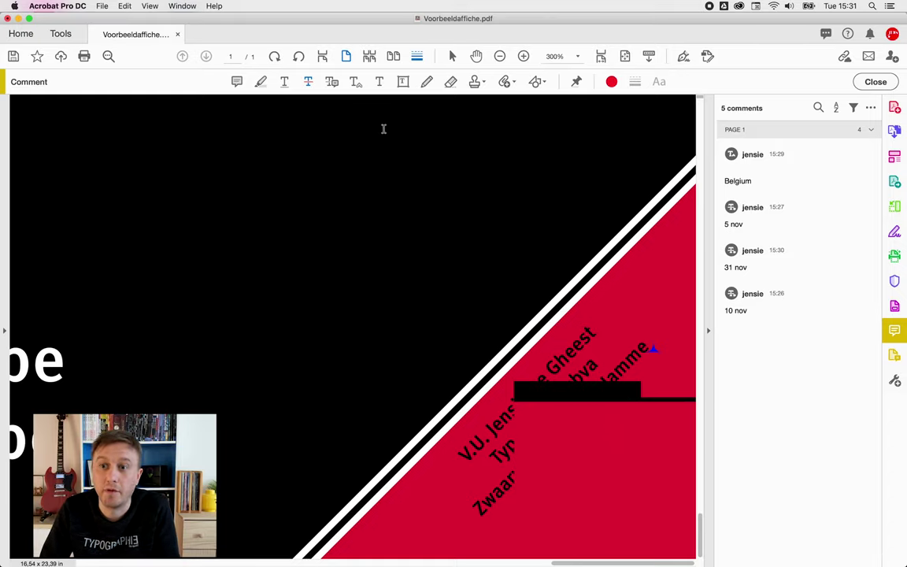
scroll(383, 128, up, 1)
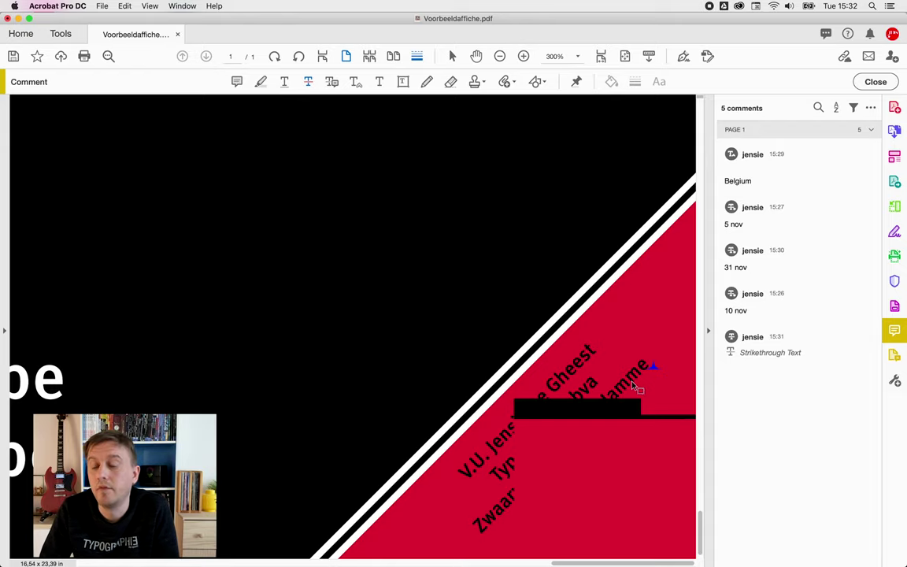
- Recolour the phone number's strikethrough yellow and fit the whole poster page in view
click(612, 435)
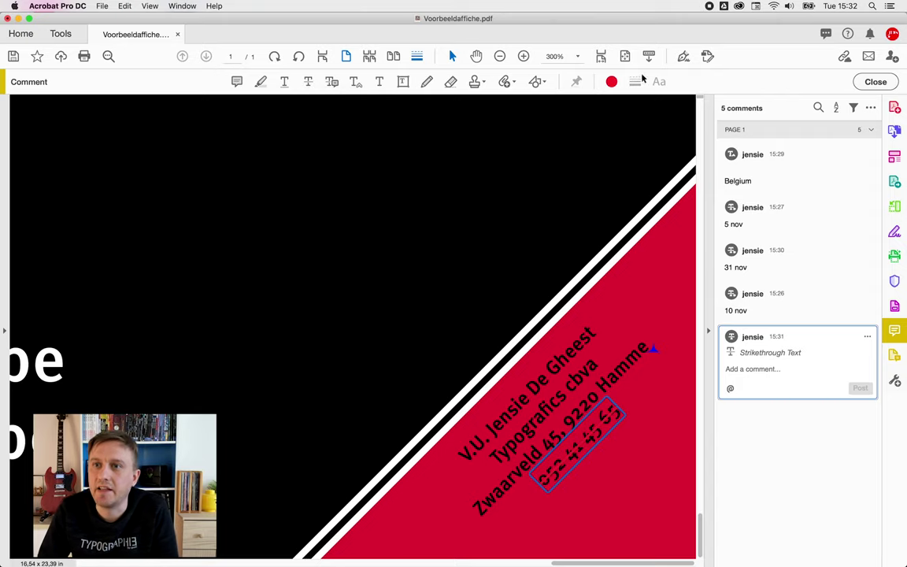
click(613, 81)
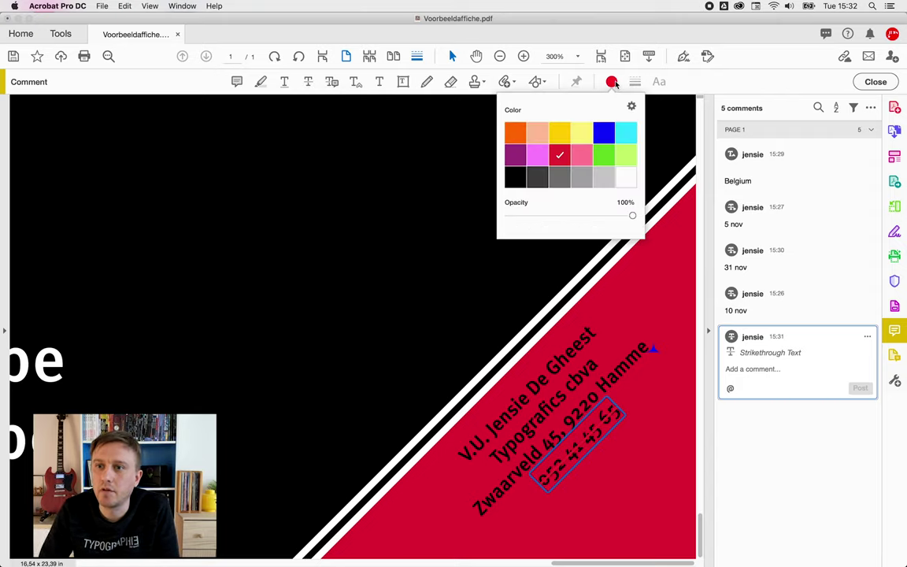
click(559, 135)
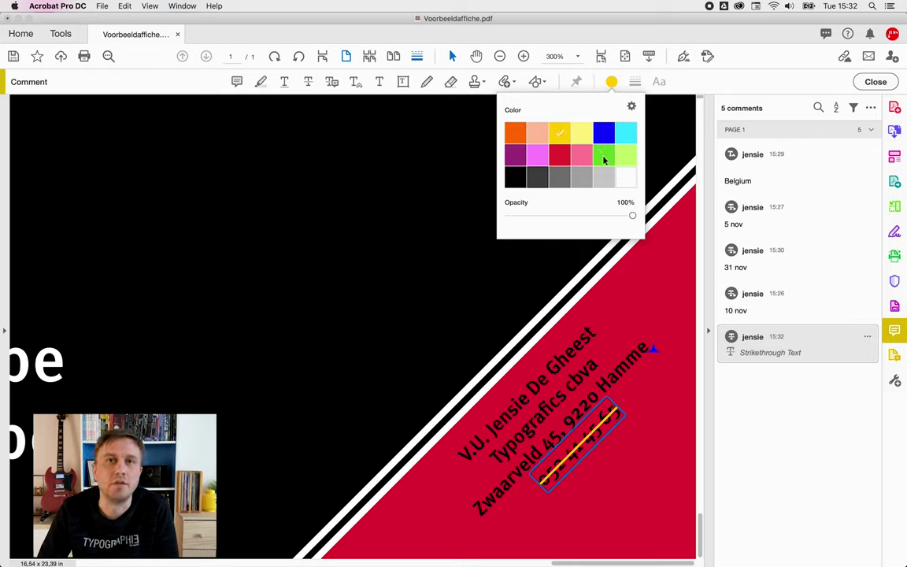
click(177, 73)
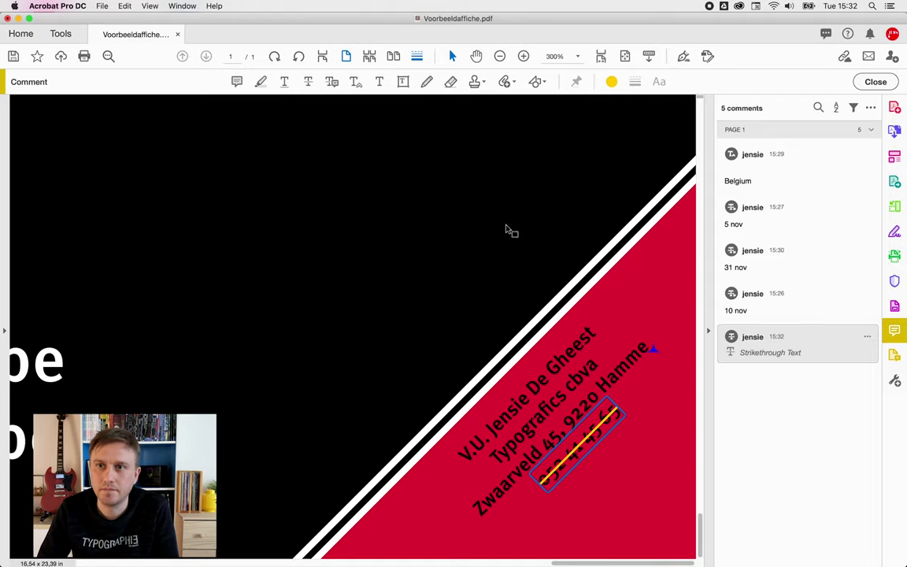
click(625, 56)
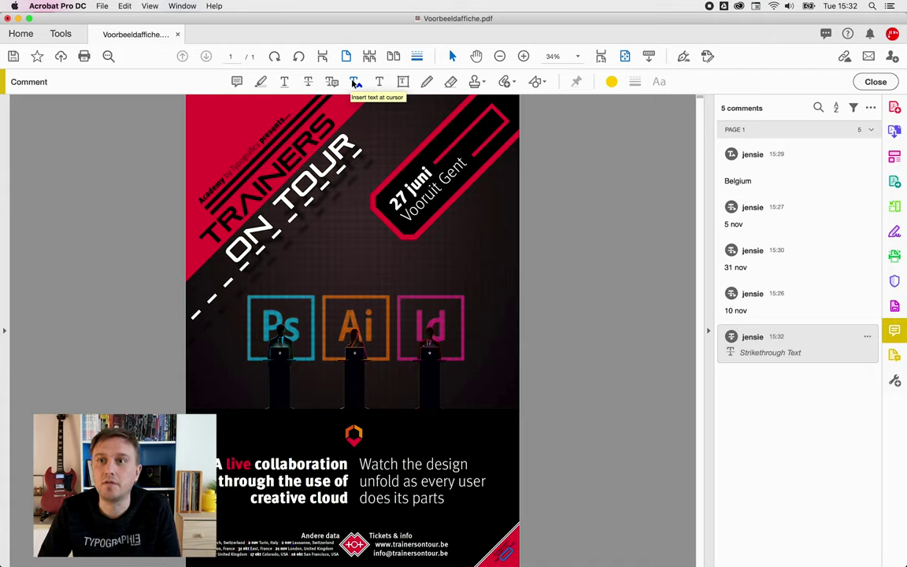
- Highlight the TRAINERS ON TOUR title and post the note 'kunnen we ander lettertype gebruiken?'
click(260, 82)
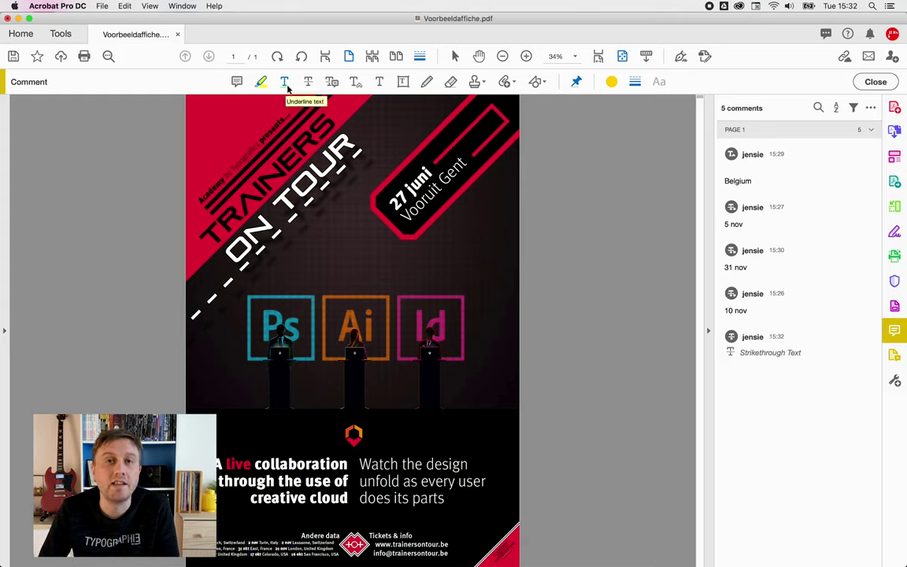
drag(209, 234, 365, 140)
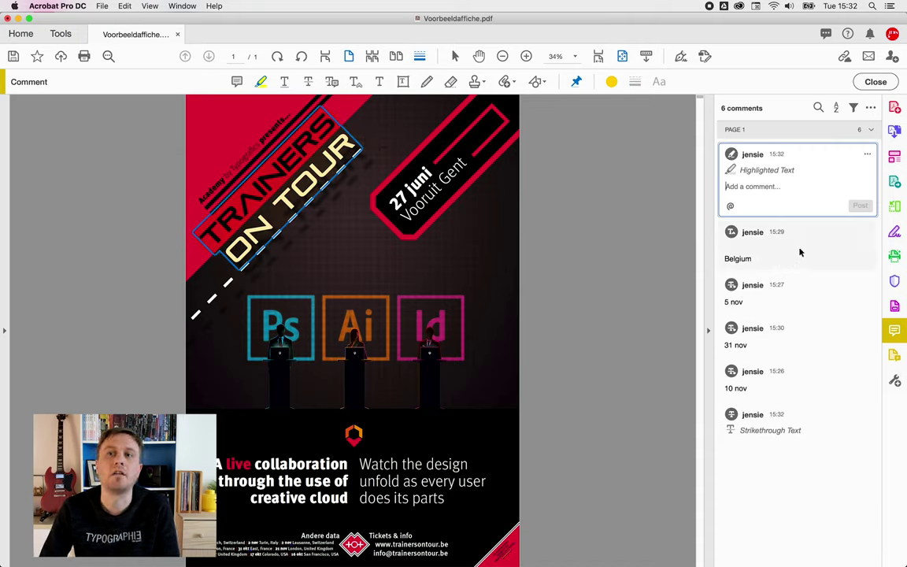
text(kunnen we aa)
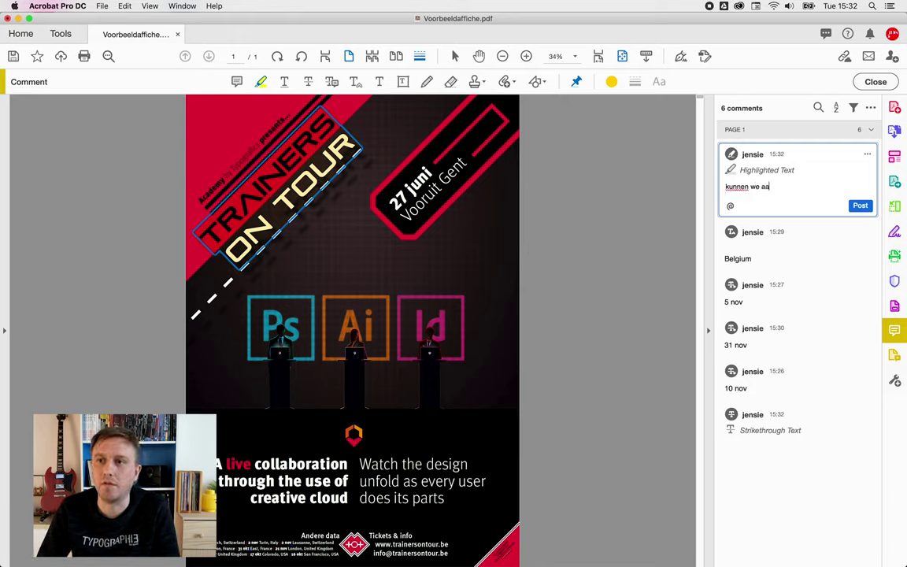
key(BackSpace)
text(nd)
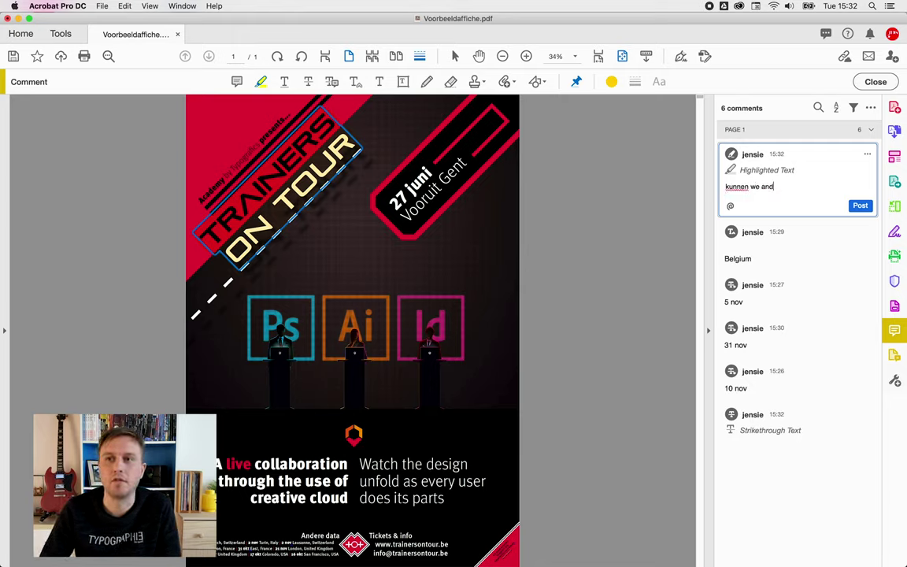
text(er lettertyp)
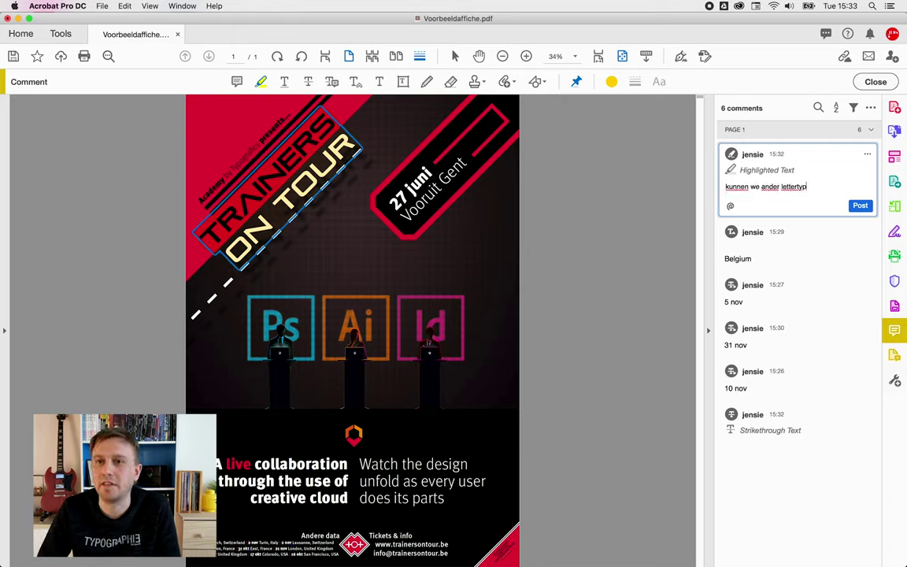
text(e gebrui)
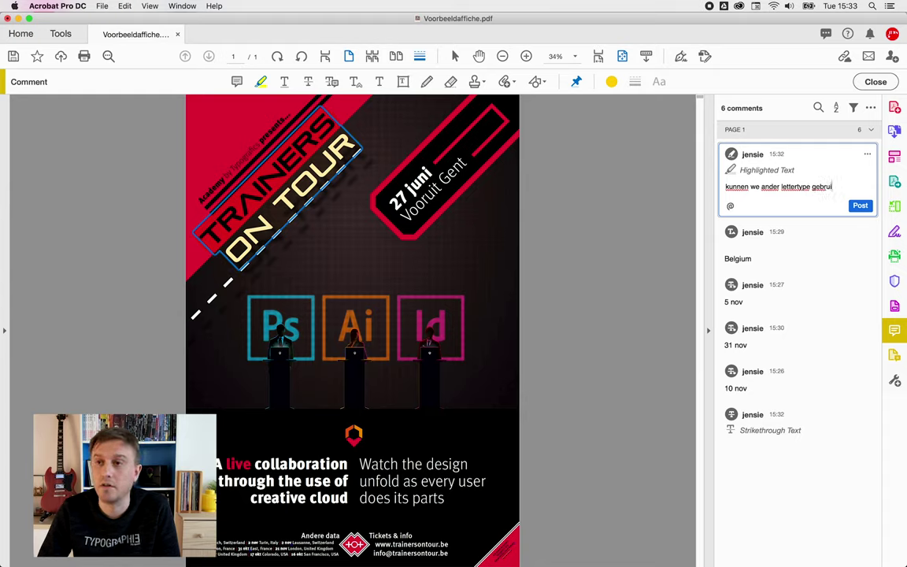
text(ken?)
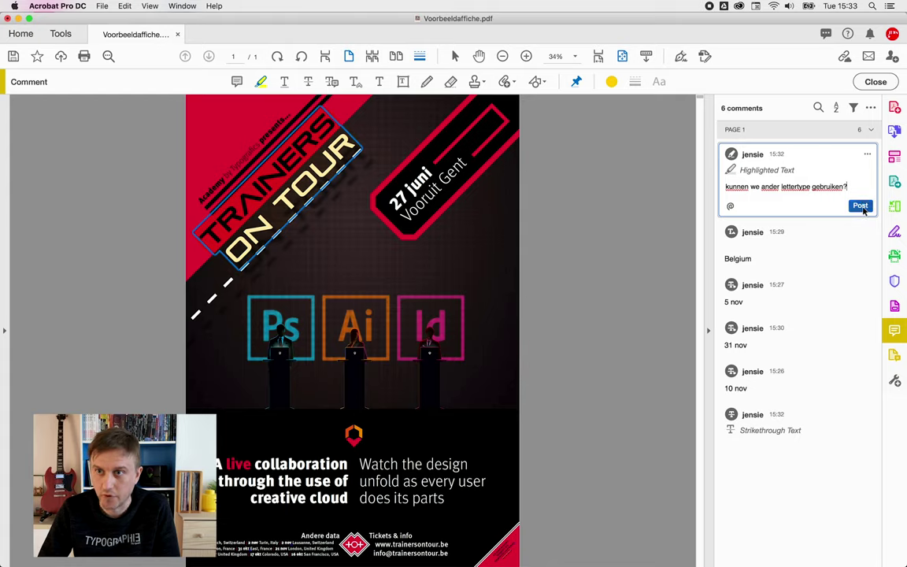
click(862, 205)
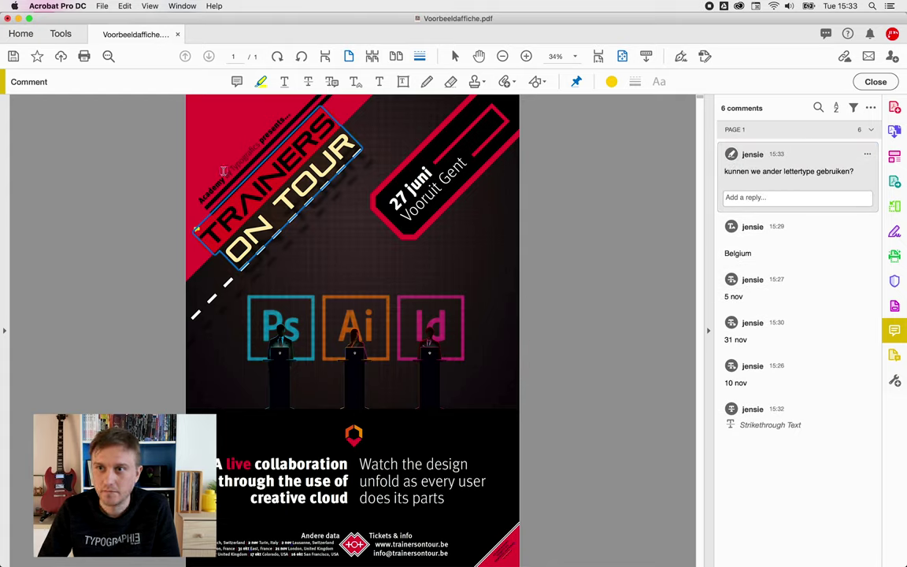
- Add a sticky note 'Dit mag een volle lijn worden' beside the dashed line
click(236, 81)
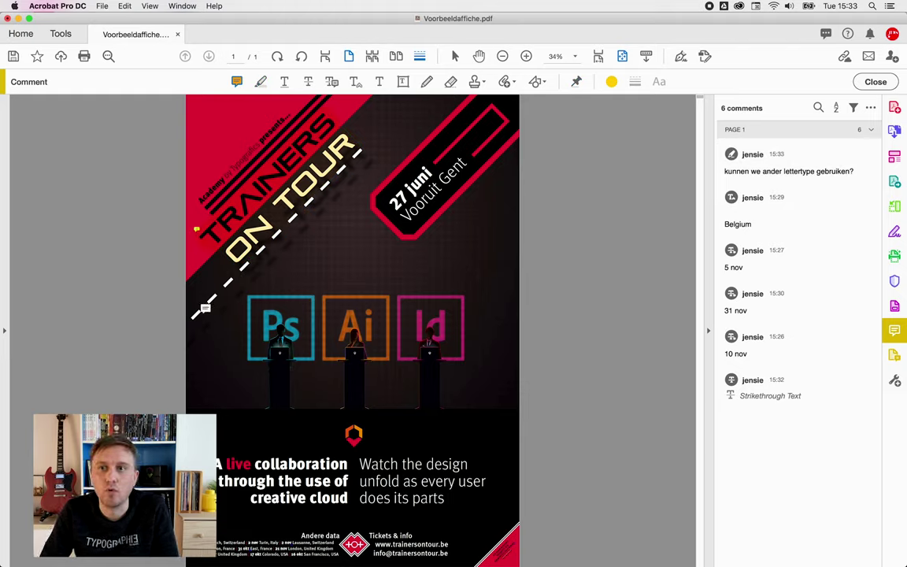
mouse_move(311, 190)
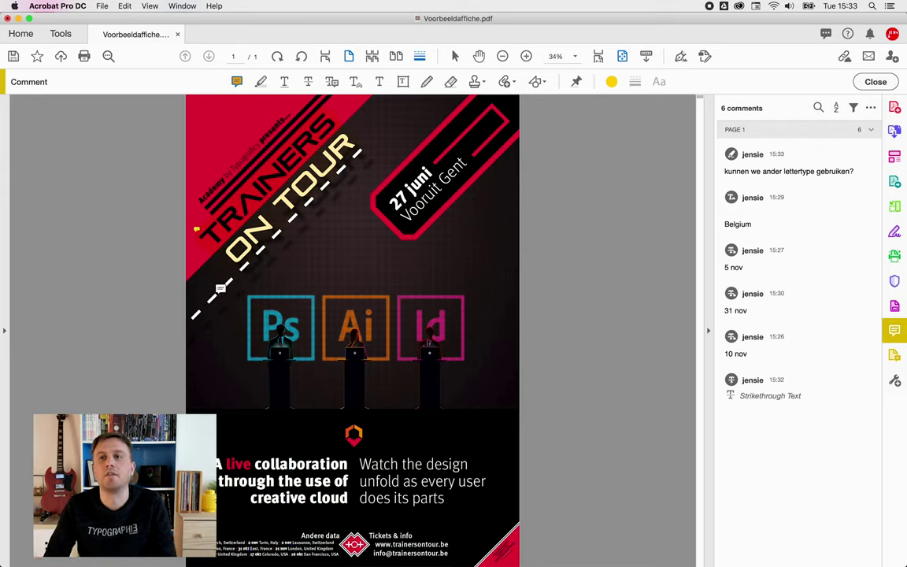
click(224, 288)
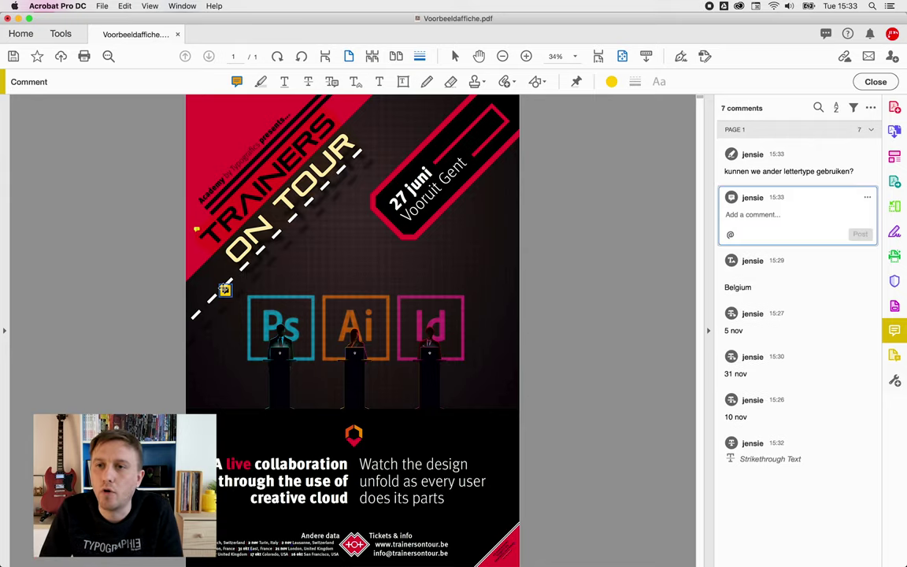
click(810, 230)
text(Dit mag een )
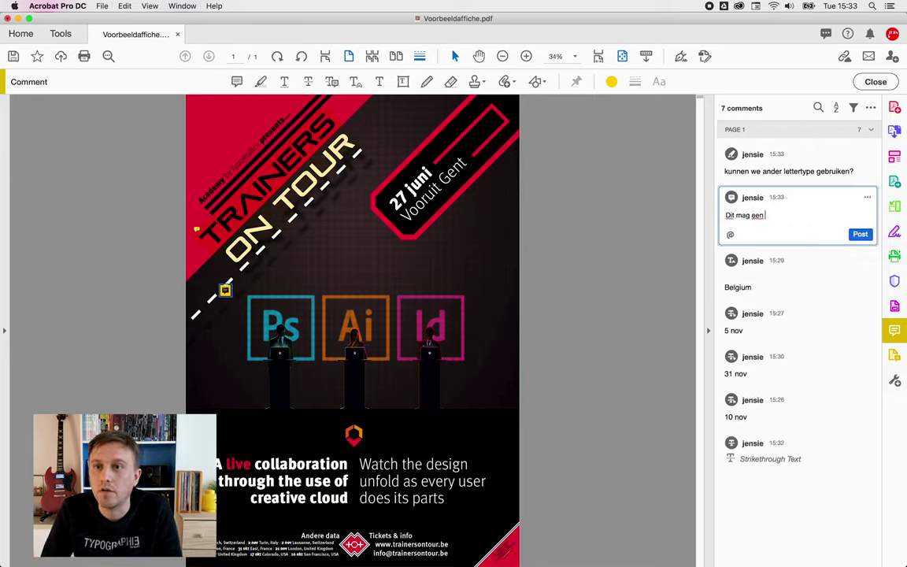
text(volle li)
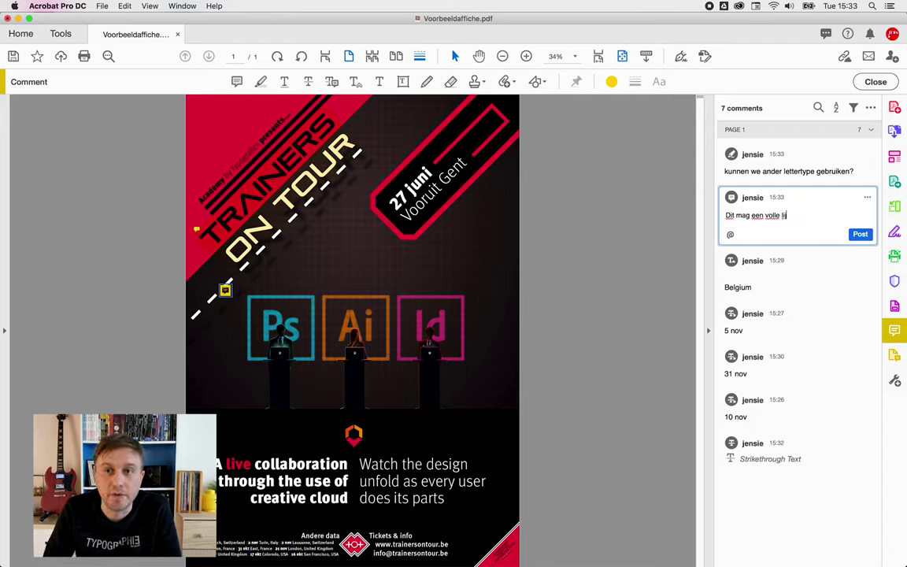
text(jn worden)
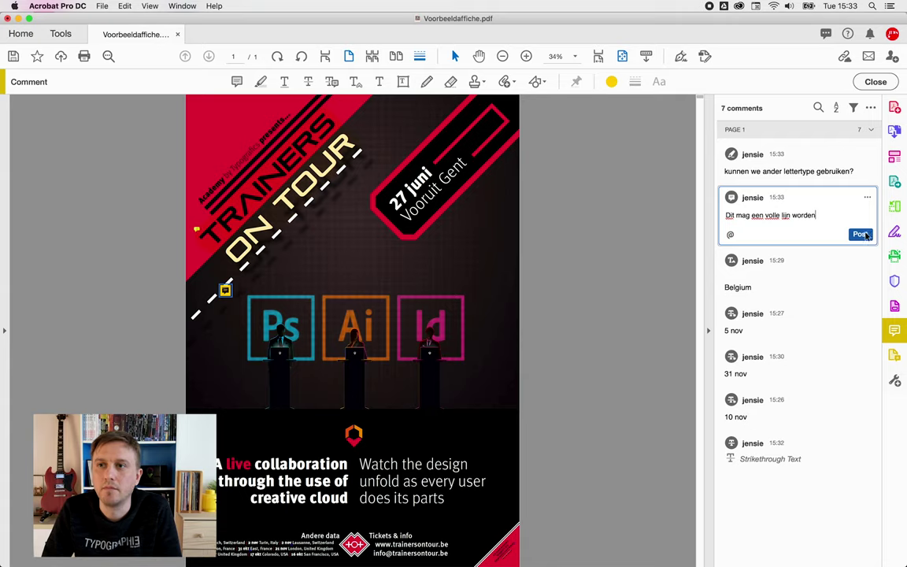
click(861, 234)
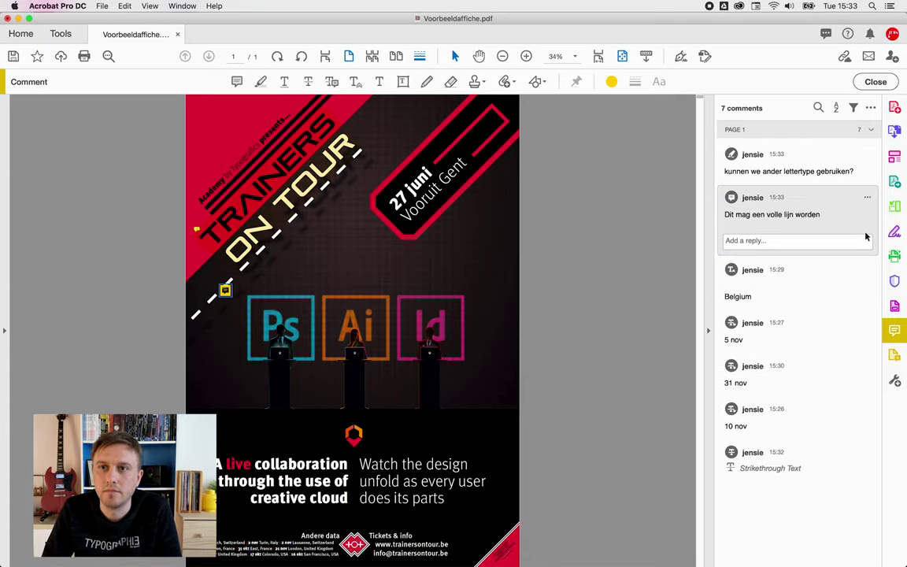
- Add a sticky note 'verwijder schaduw' below the title
click(237, 82)
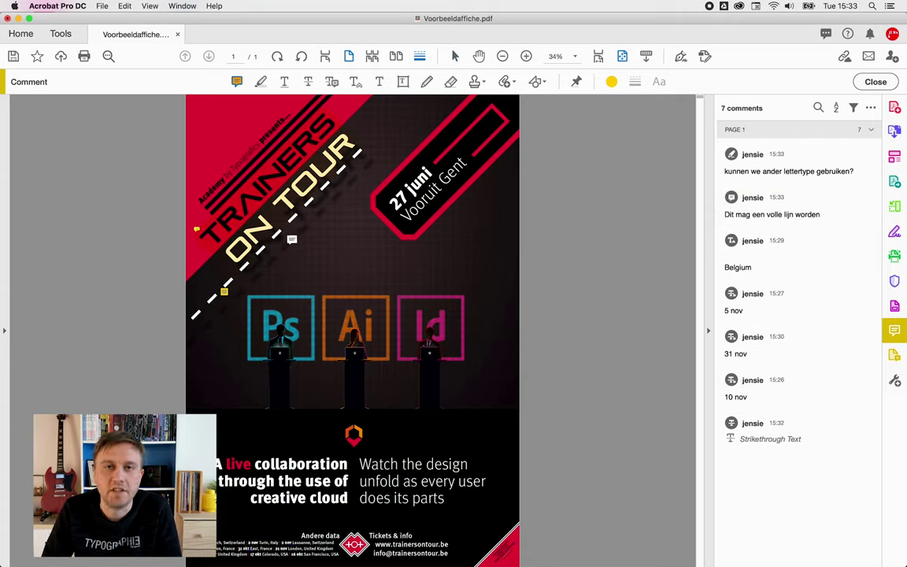
click(292, 239)
text(verwijder schaduw)
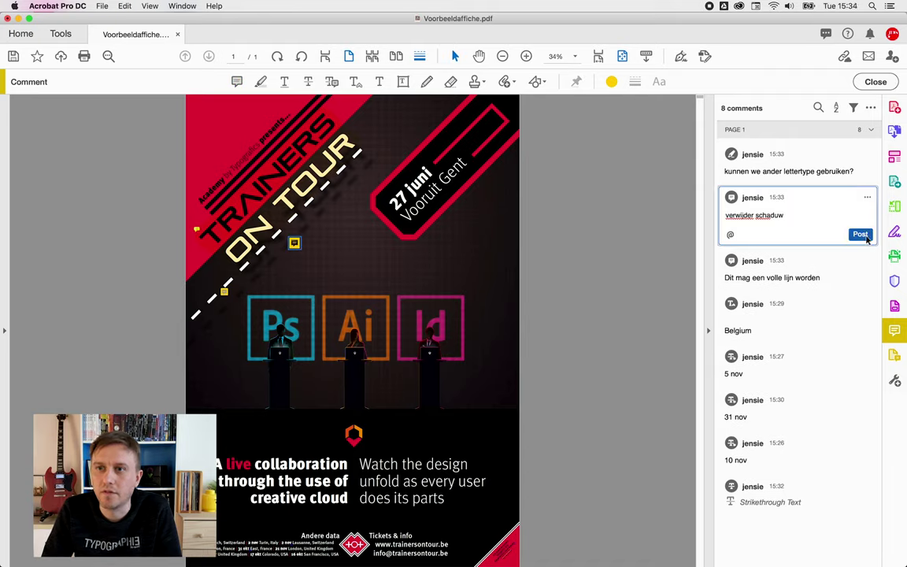
click(861, 234)
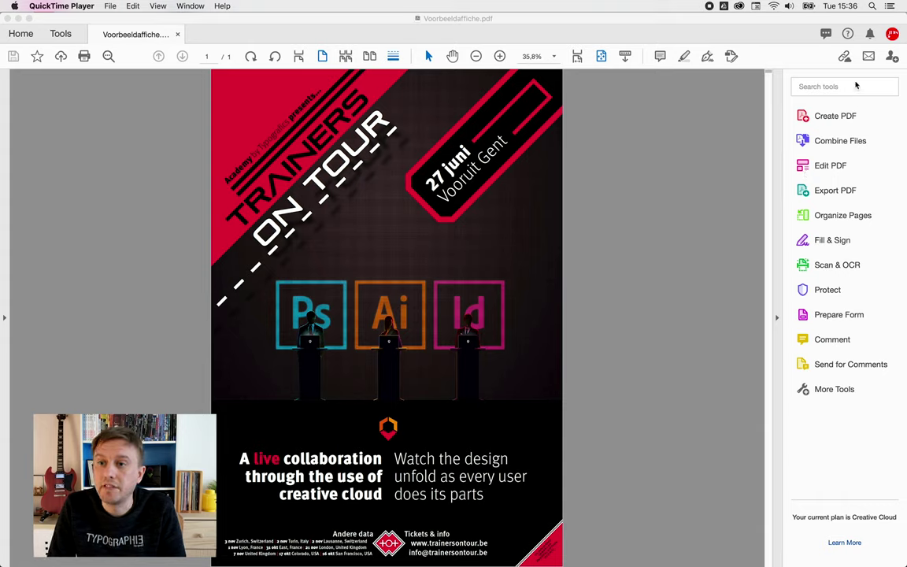
- Bring up the Send for Comments sharing options, then dismiss the Share with Others popover
click(840, 364)
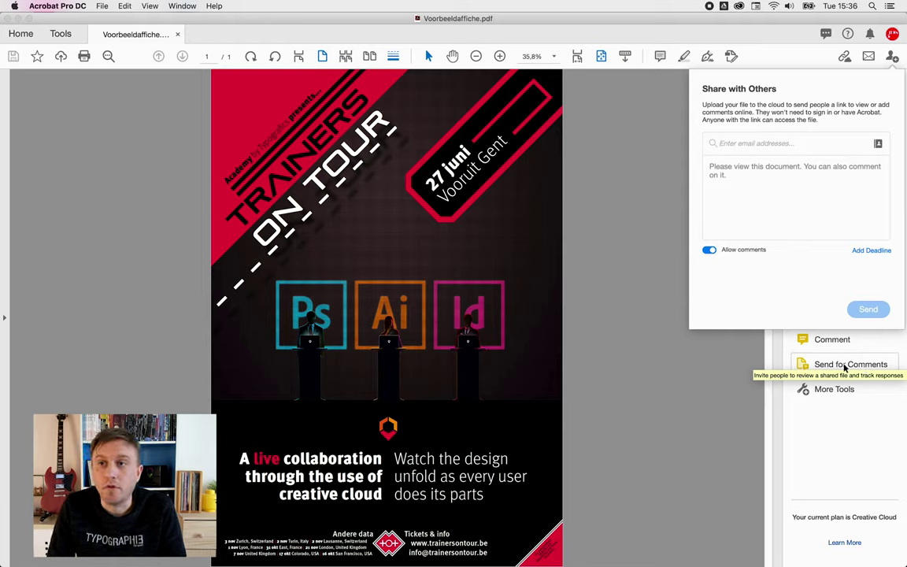
click(686, 345)
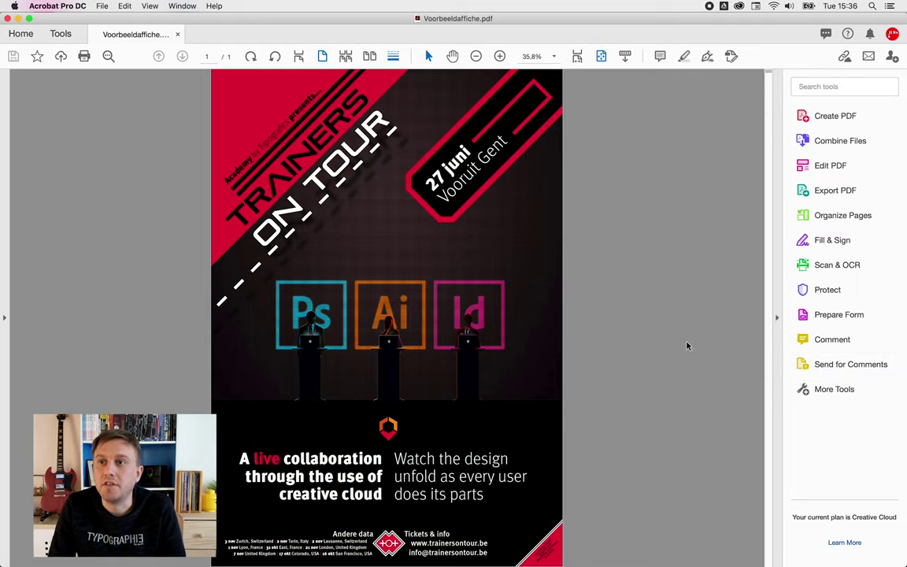
- Keep comments allowed and set the invitation message to 'Wil jij eens kijken naar dit document?'
click(892, 59)
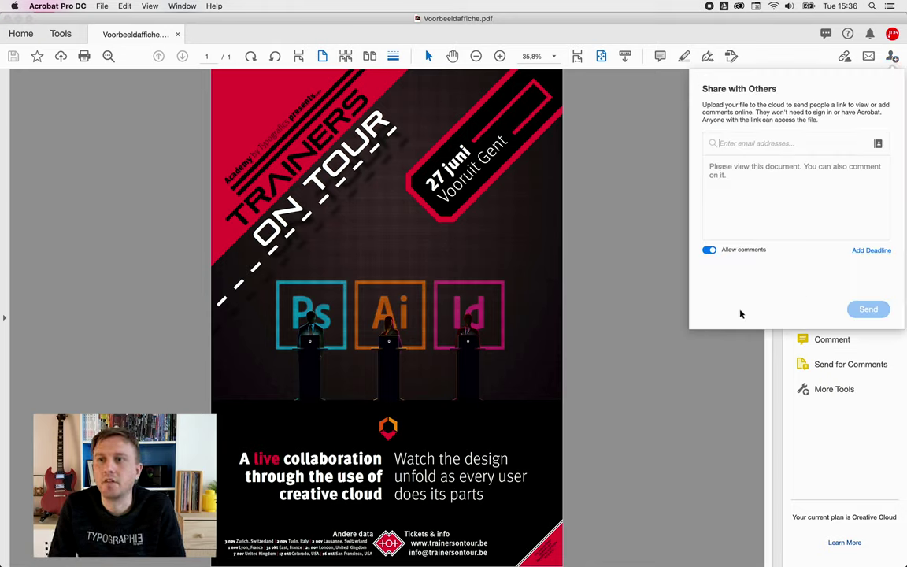
click(708, 250)
click(709, 250)
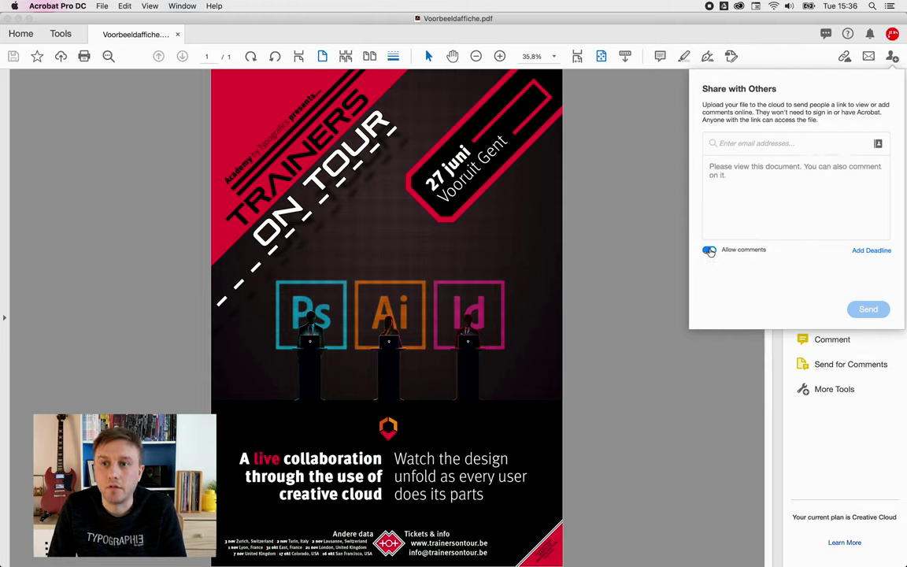
click(761, 192)
key(super+a)
text(Wil jij eens kijken naar dit document?)
- Add the reviewer's e-mail address as the invitation recipient
click(754, 143)
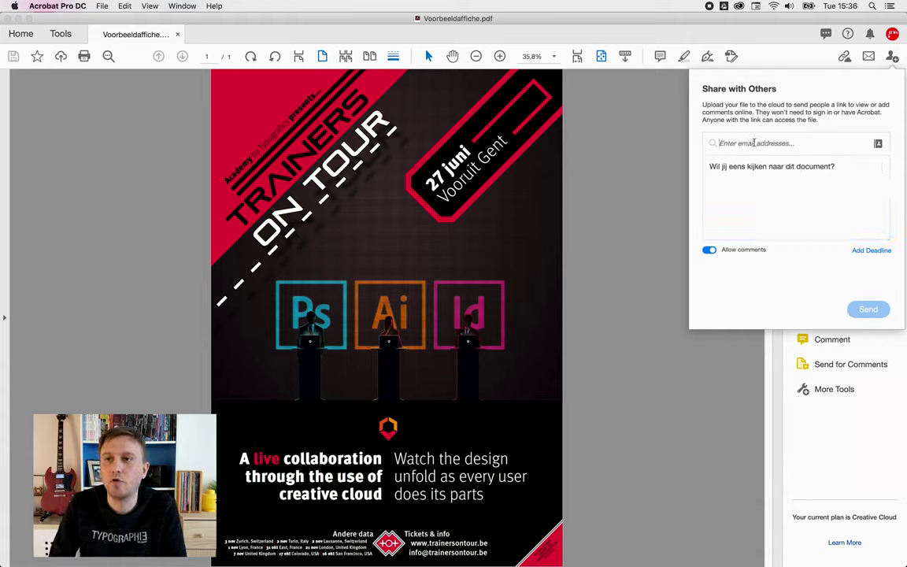
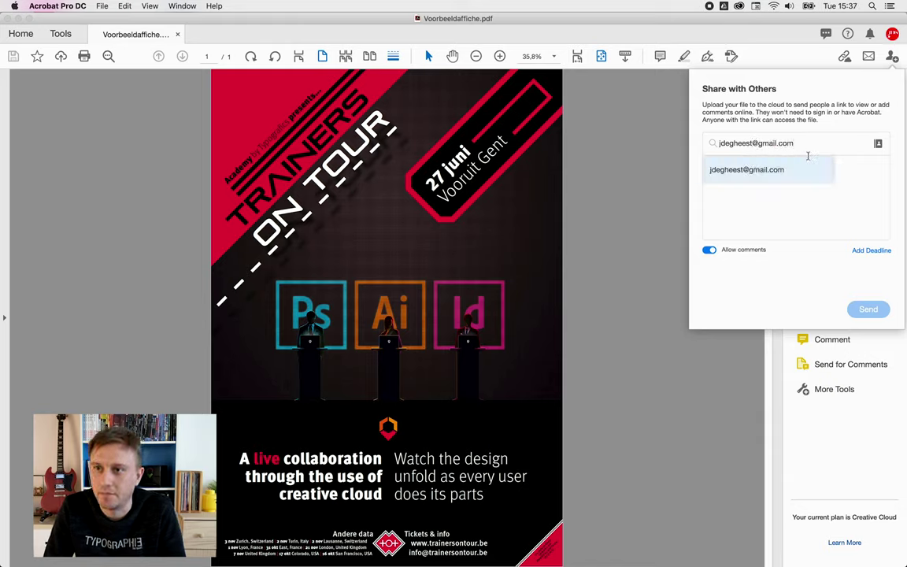
click(788, 170)
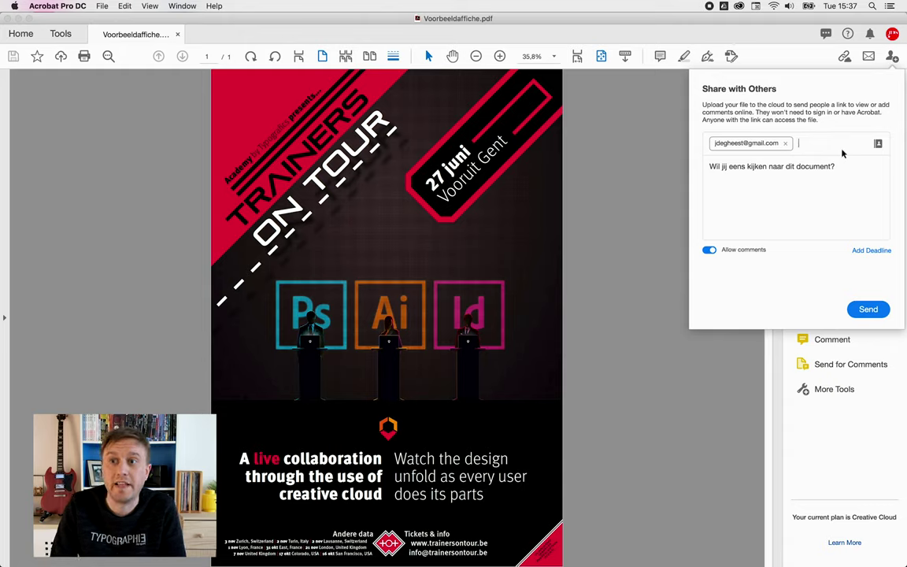
click(871, 249)
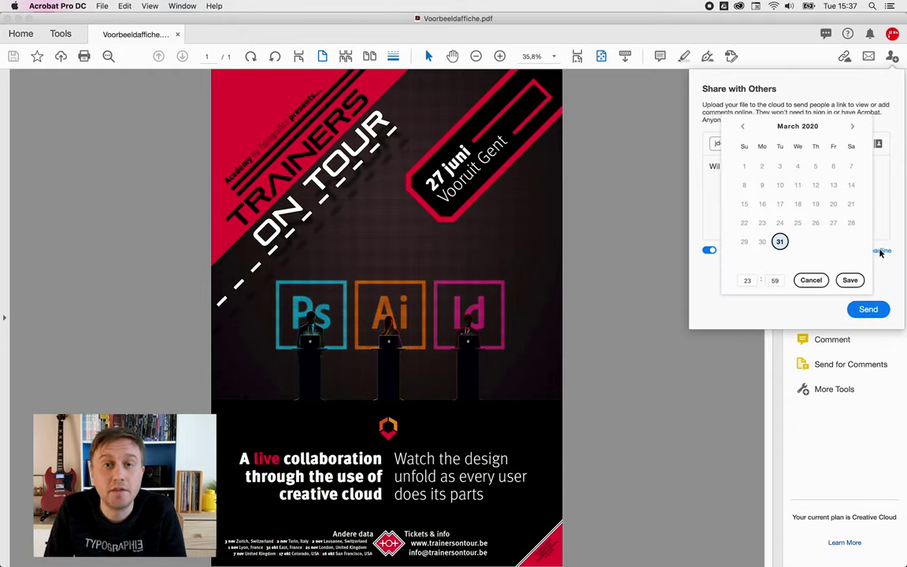
- Set the review deadline to 2 April at 23:59
click(852, 127)
click(797, 185)
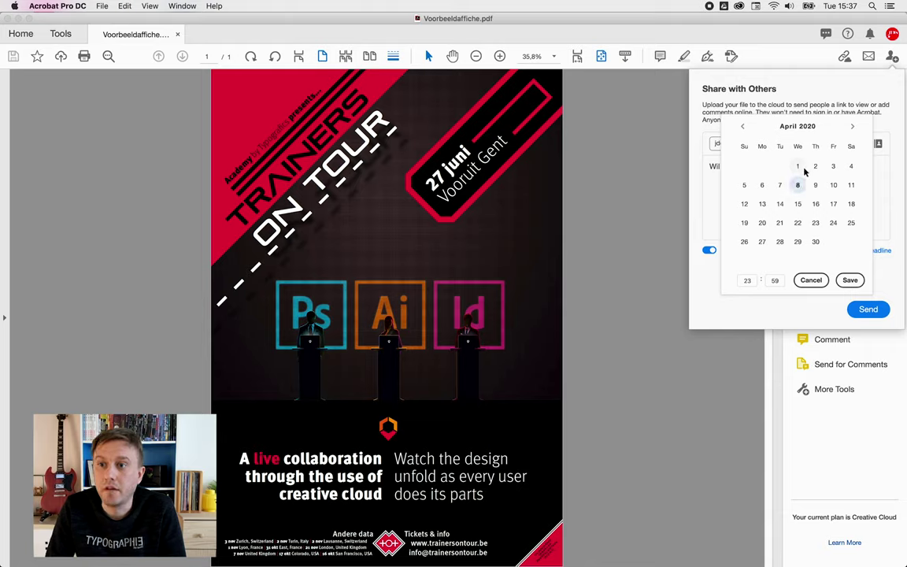
click(815, 166)
click(850, 280)
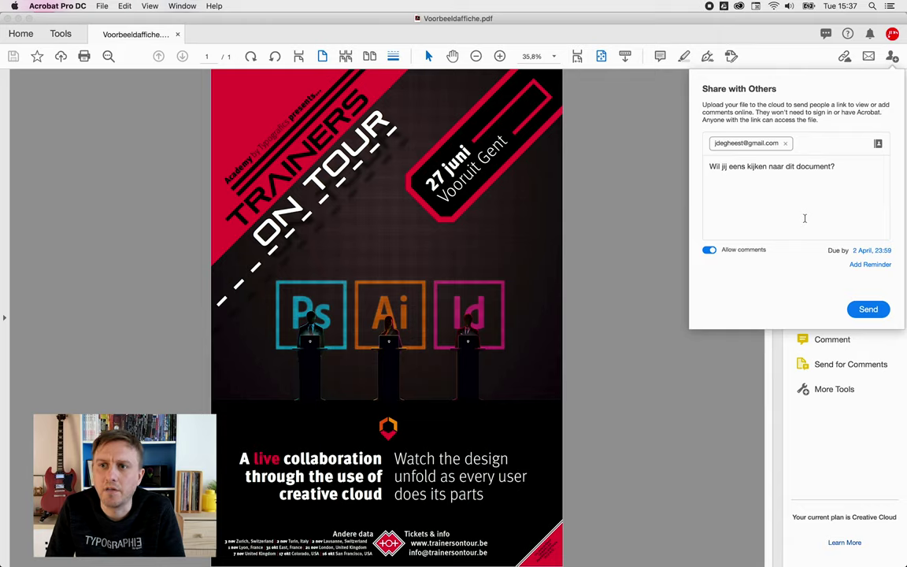
- Set a 1 April 22:59 reminder and add a second reviewer as recipient
click(869, 252)
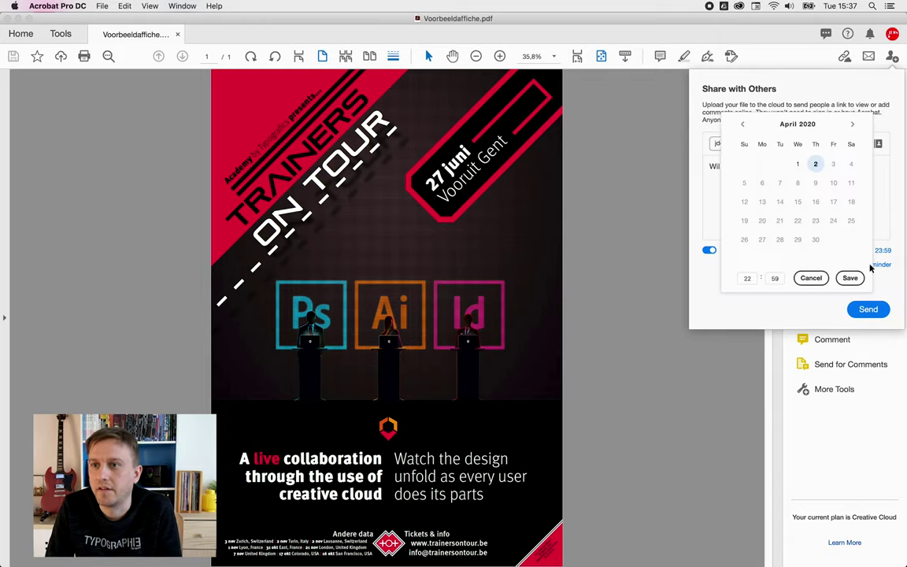
click(798, 163)
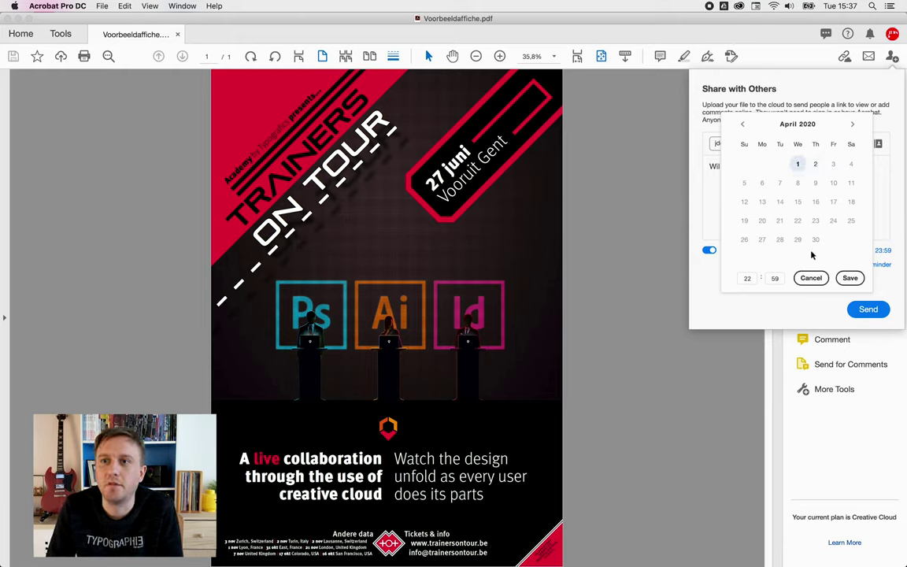
click(848, 279)
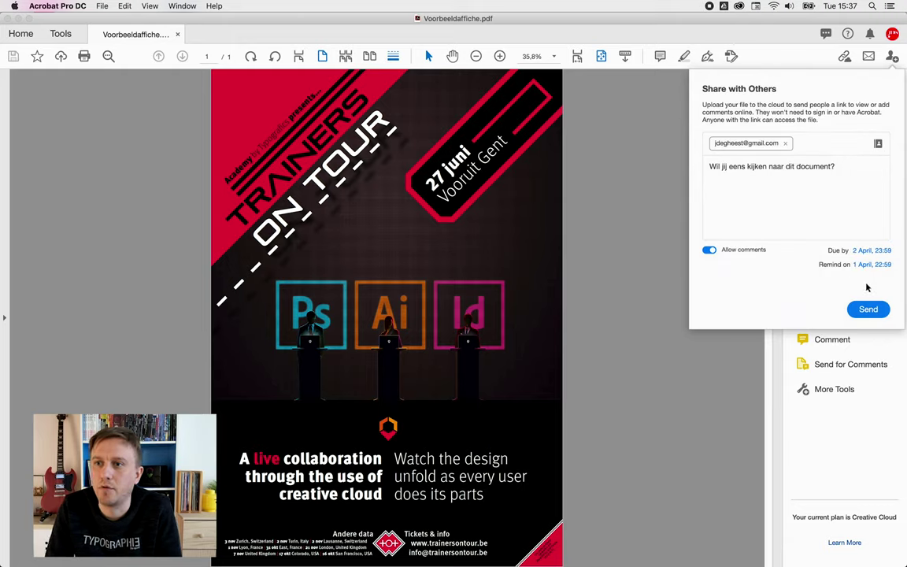
text(mic)
key(Return)
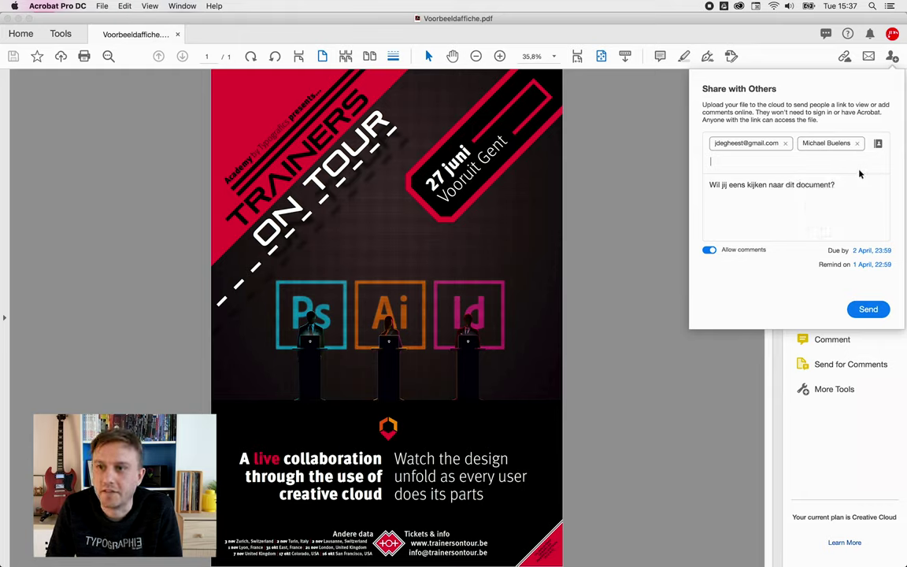
- Append 'Voor YouTube' to the invitation message and send the review invitation
click(854, 186)
text(Voor )
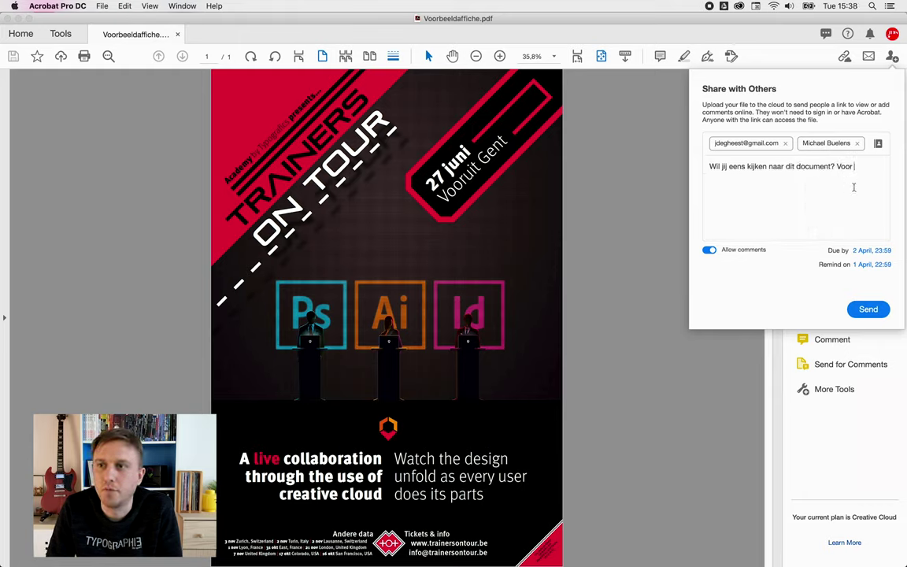
text(YouTube)
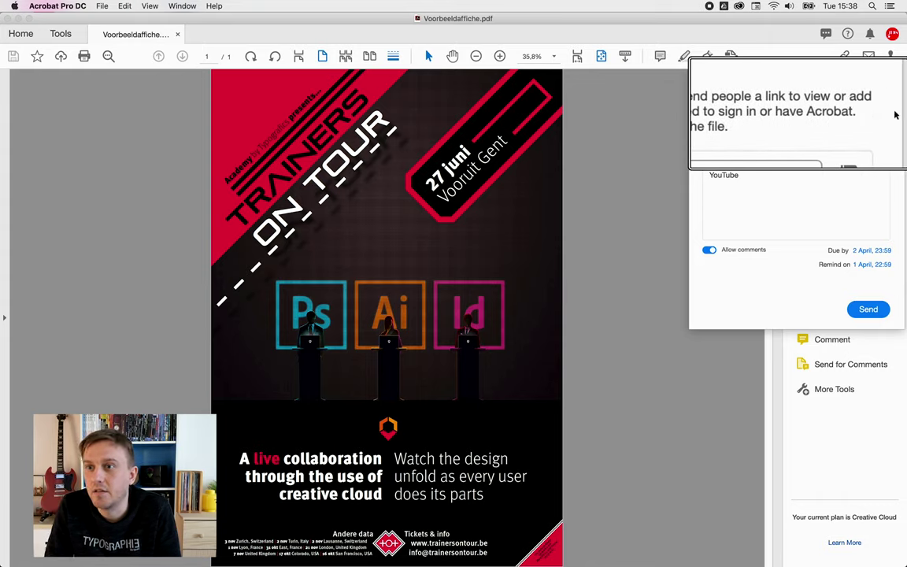
click(868, 310)
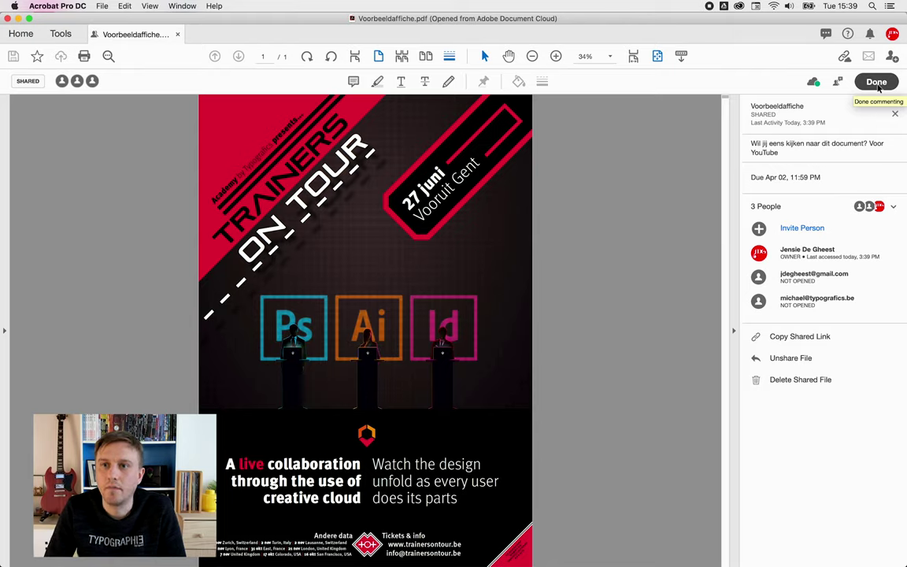
- Close the shared poster, suppressing the close-shared-file notice from showing again
click(877, 84)
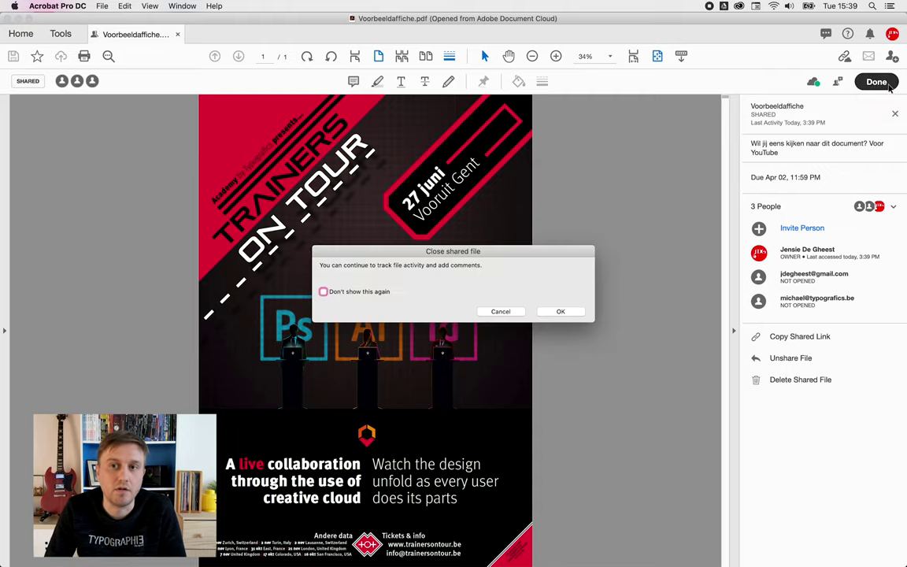
click(374, 293)
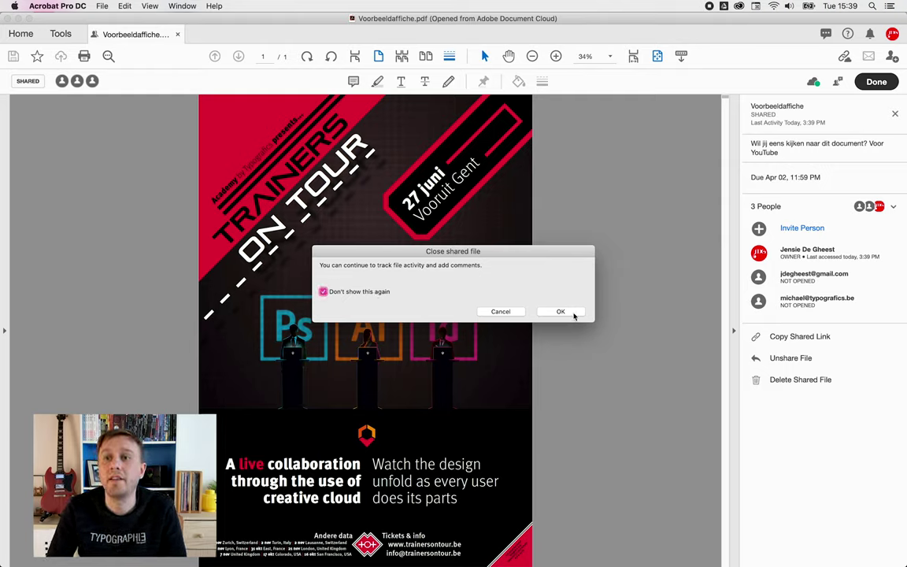
click(574, 313)
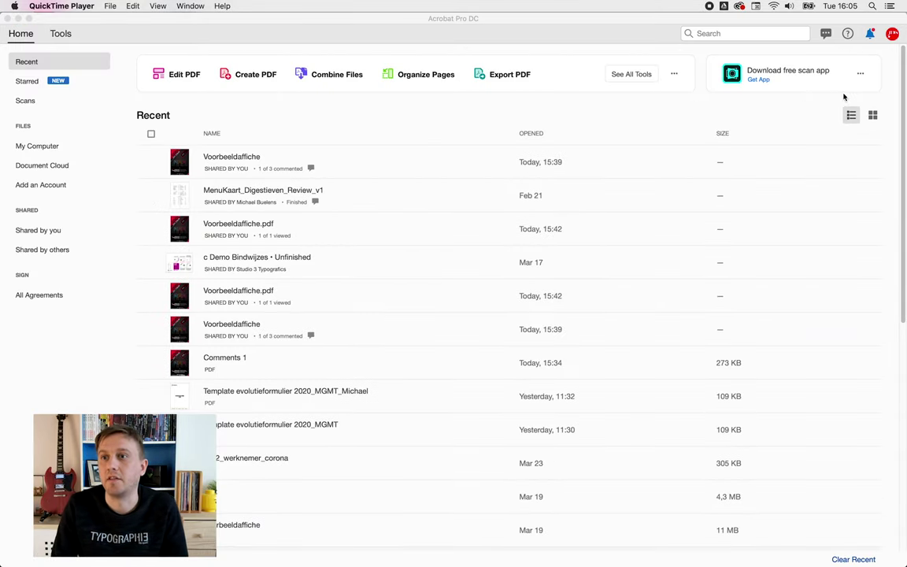
- Open Voorbeeldaffiche.pdf from the reviewer's 'finished reviewing' notification
click(870, 35)
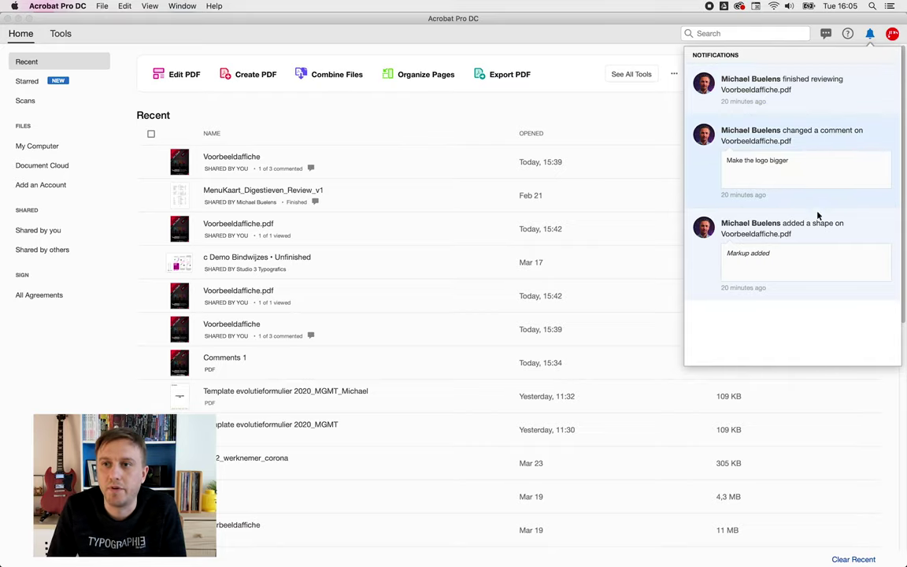
click(812, 93)
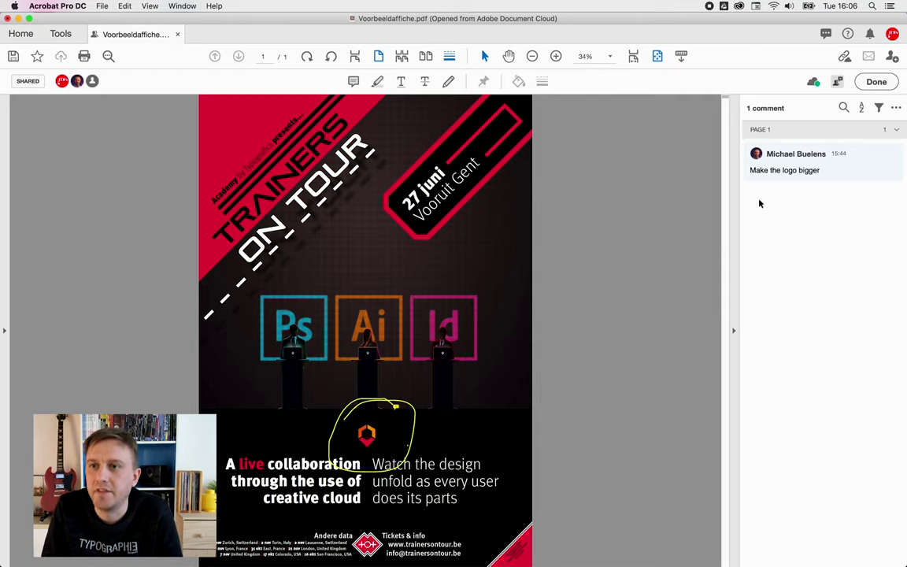
click(782, 170)
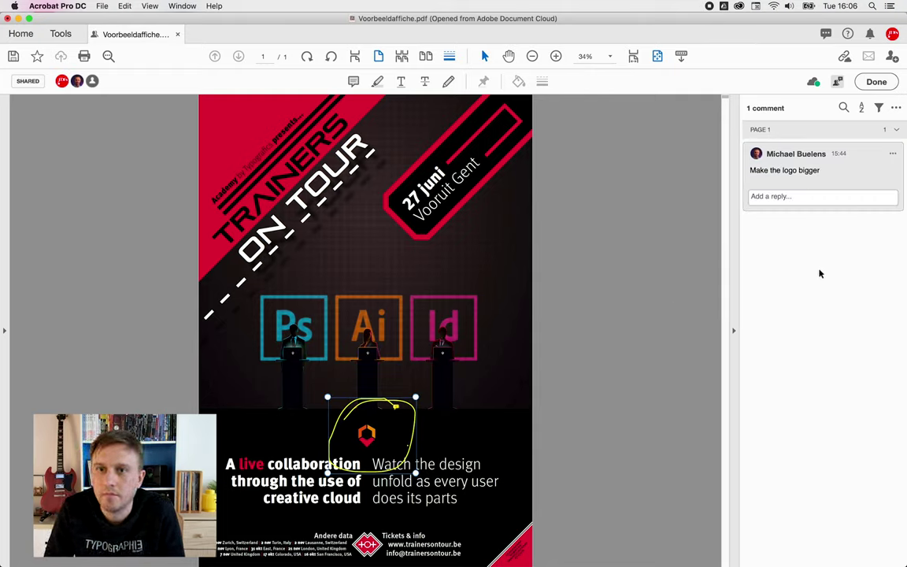
click(875, 83)
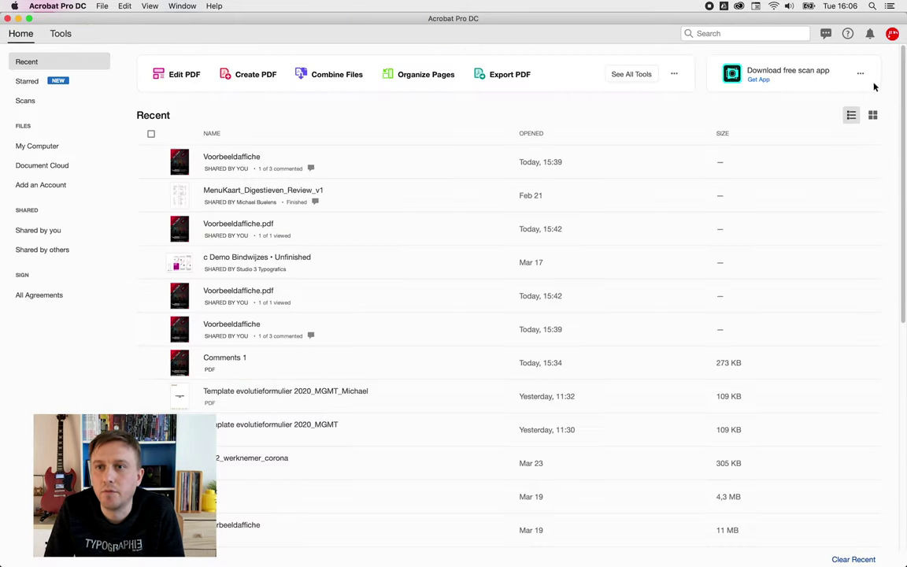
click(242, 162)
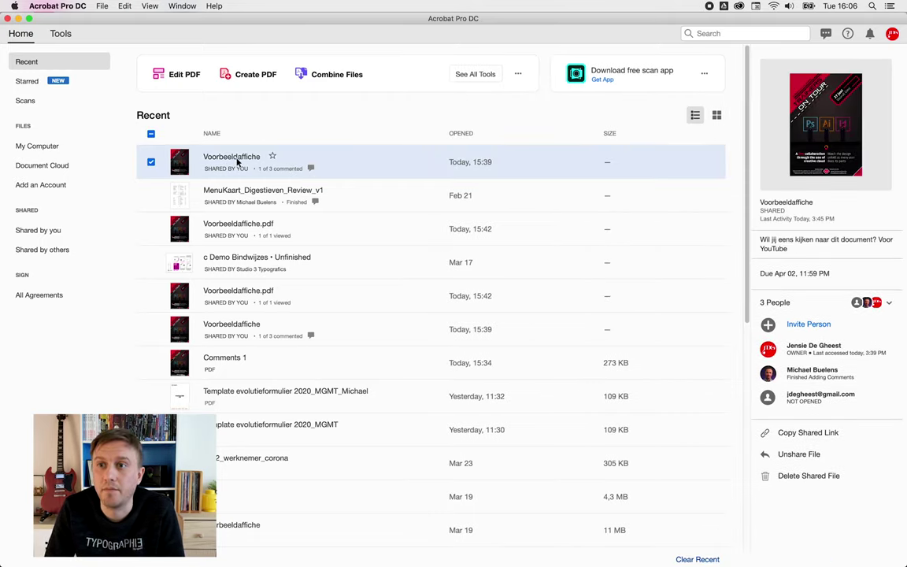
double_click(236, 160)
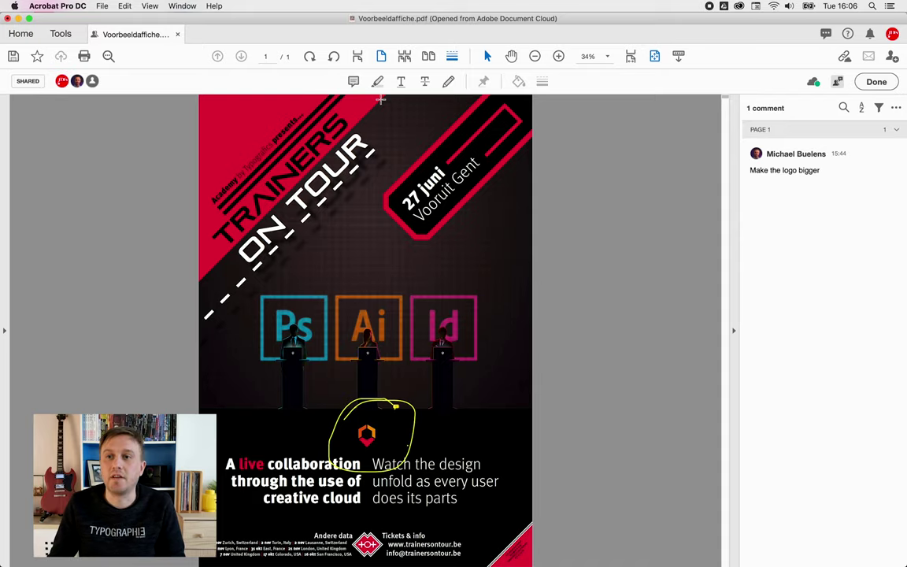
- Save a copy of Voorbeeldaffiche.pdf with comments, browsing to Trainers On Tour Poster > 1 Input
click(101, 5)
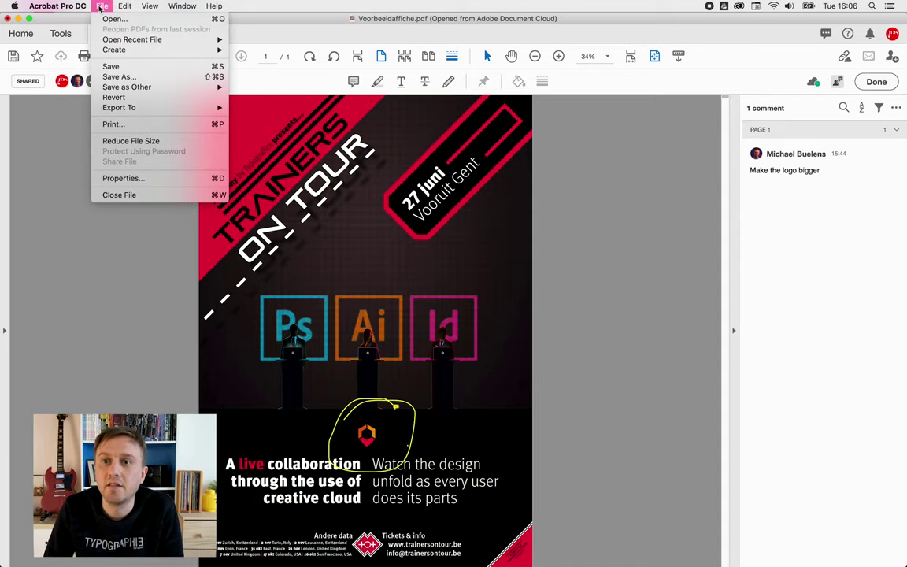
click(142, 79)
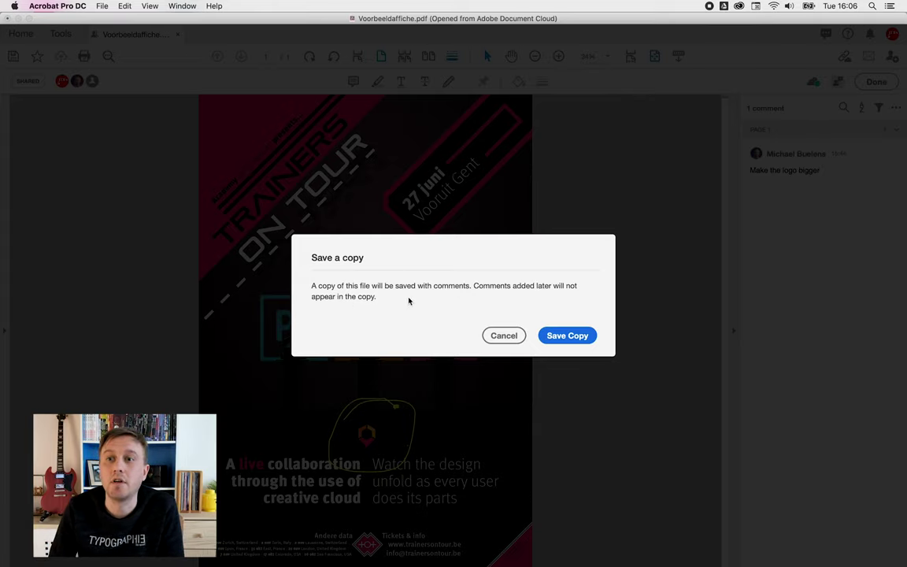
click(568, 336)
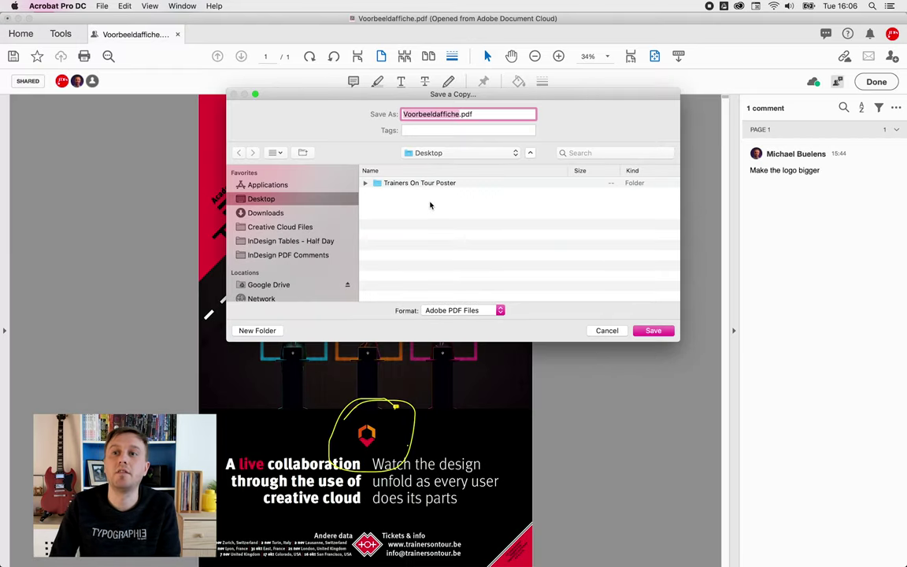
double_click(432, 184)
double_click(391, 184)
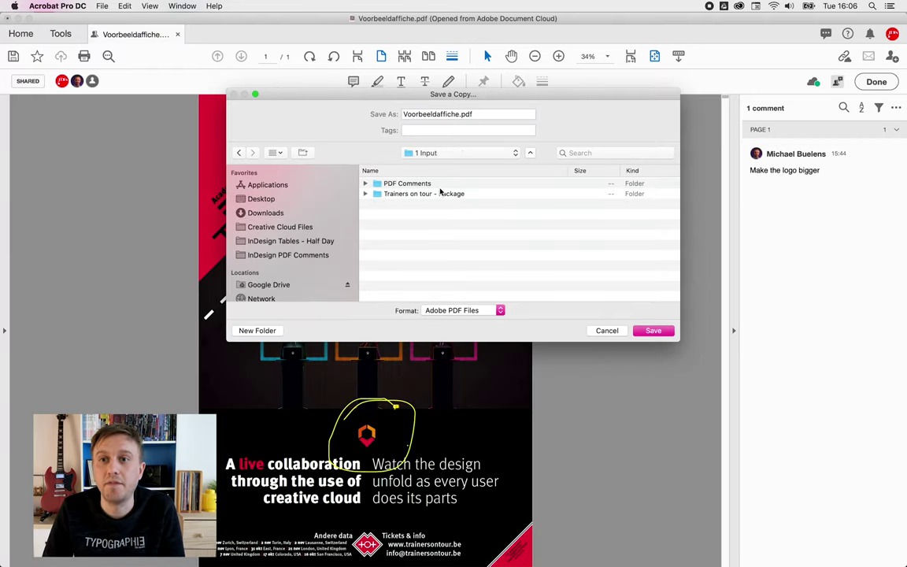
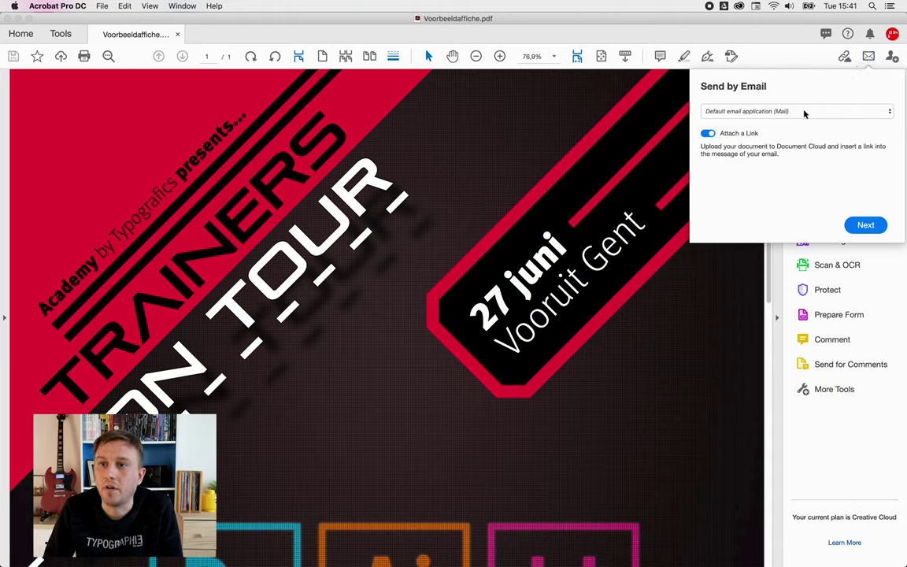
- Choose Webmail as the email application for sending the poster
click(804, 114)
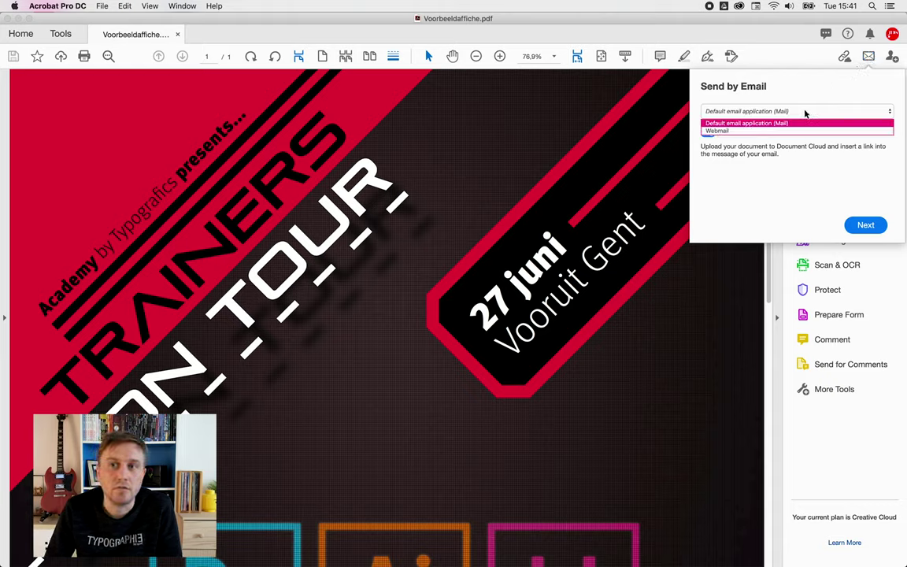
click(804, 113)
click(821, 112)
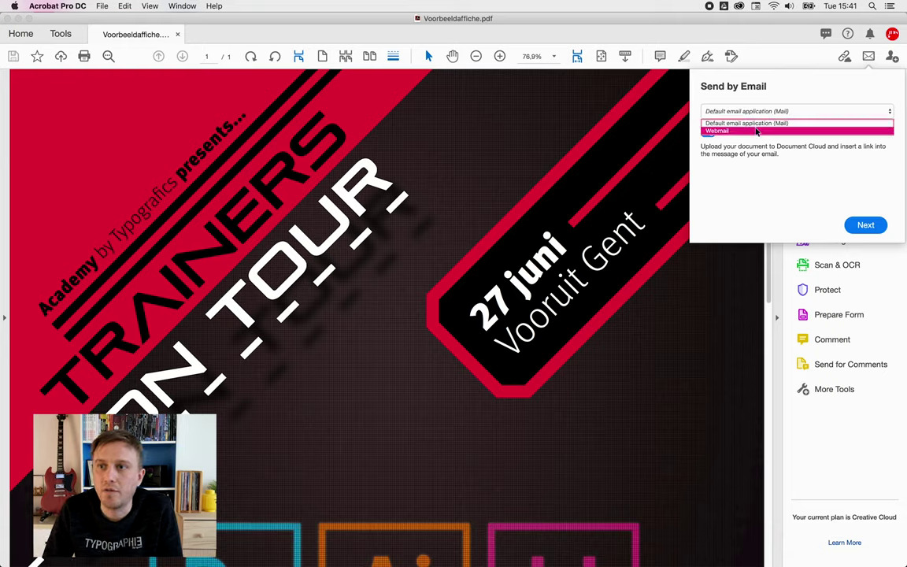
click(758, 131)
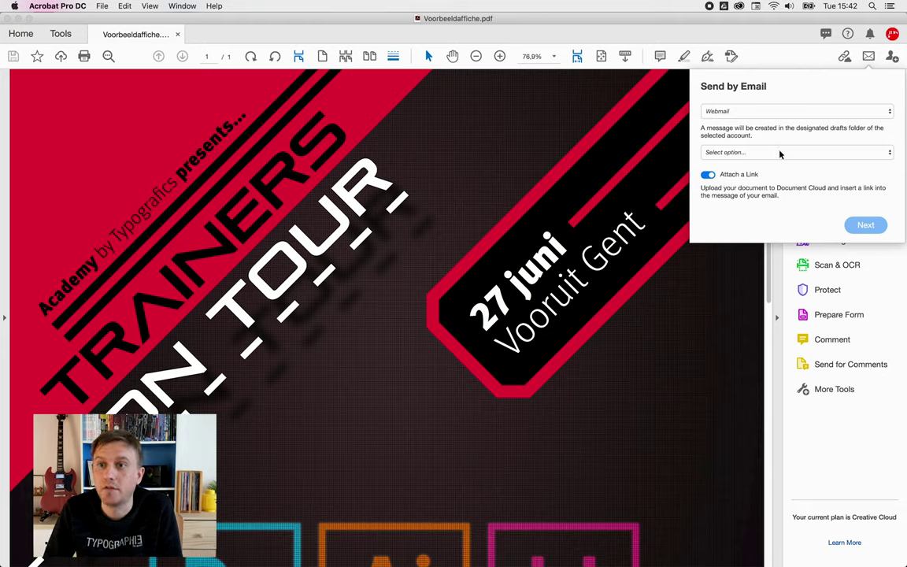
click(781, 113)
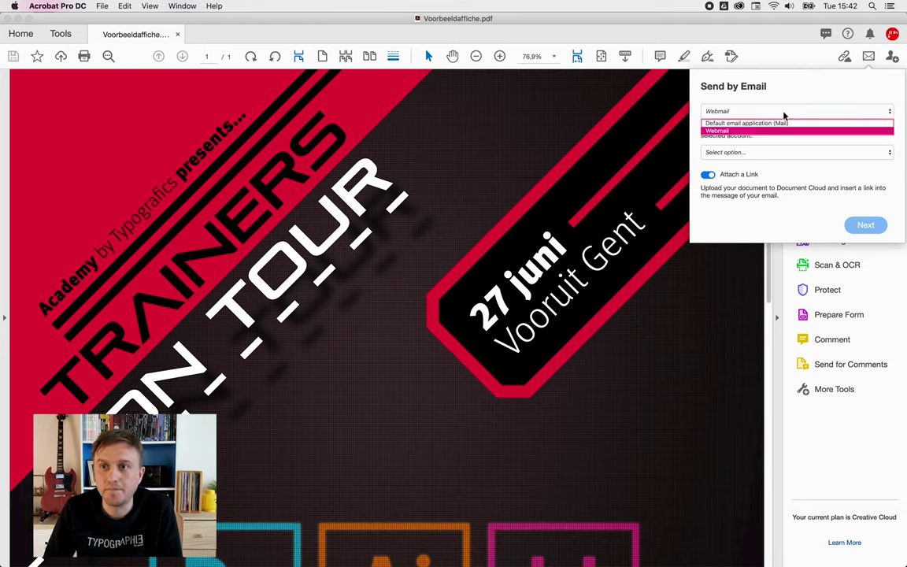
click(784, 115)
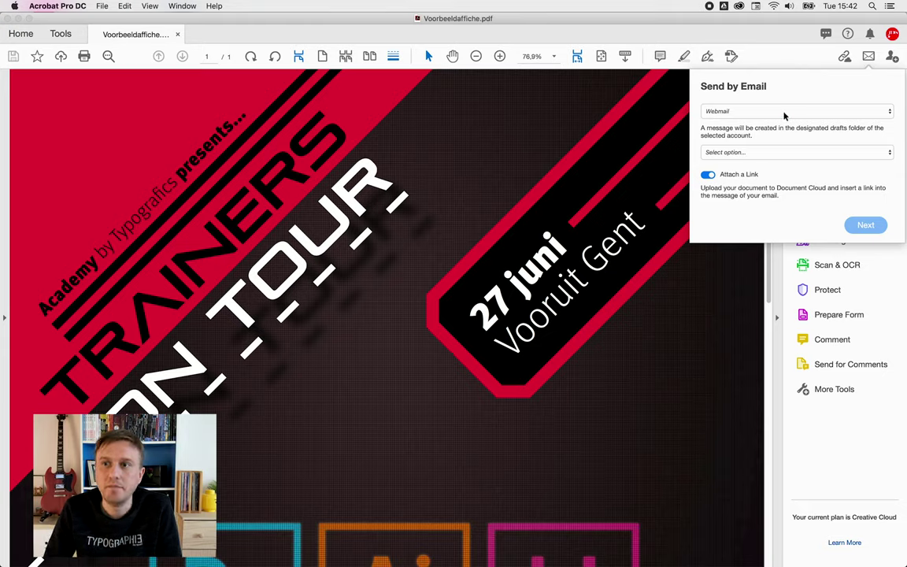
- Add a new Gmail account with the user's e-mail address and continue sending
click(758, 154)
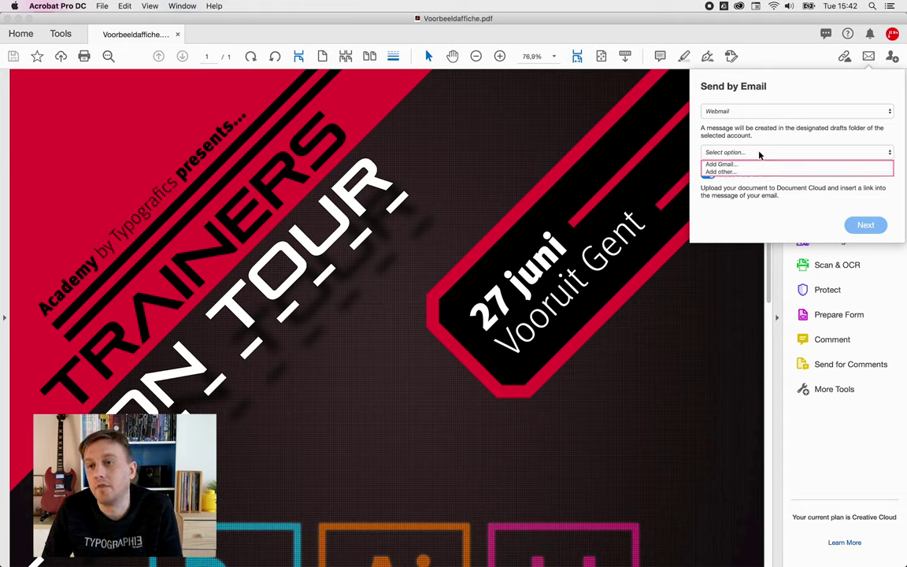
click(723, 165)
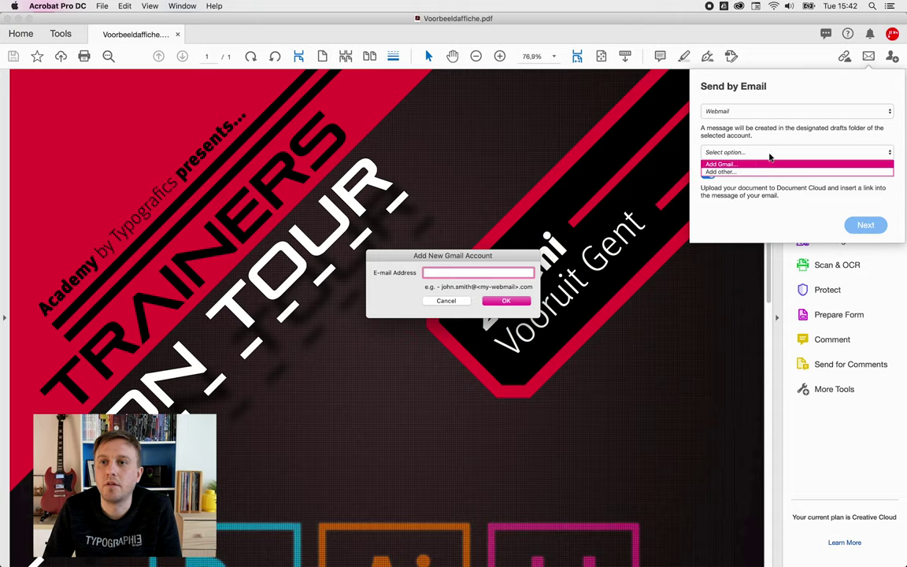
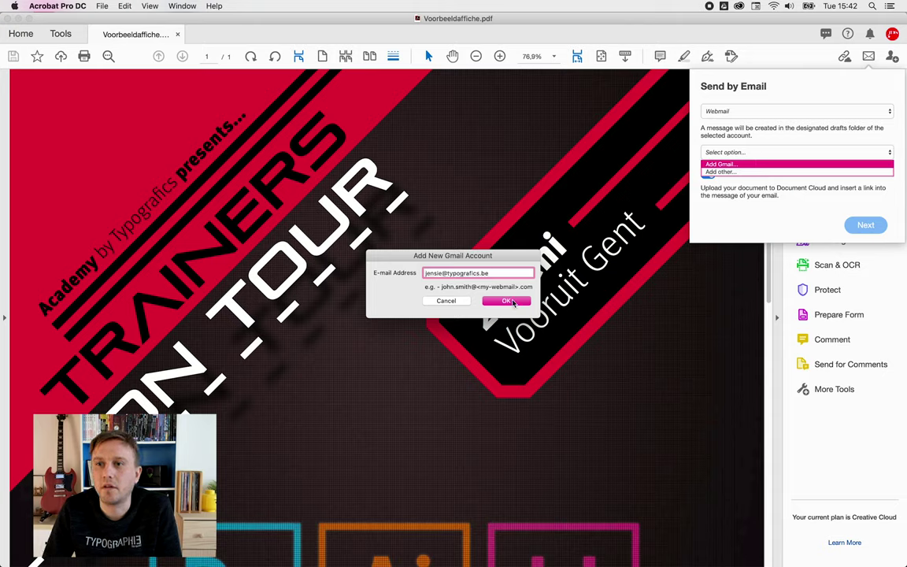
click(507, 301)
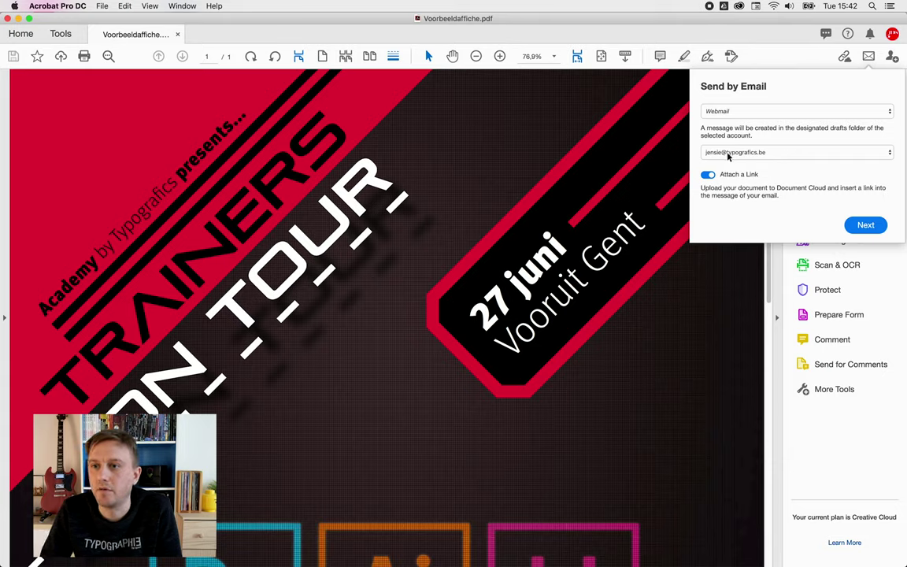
click(866, 225)
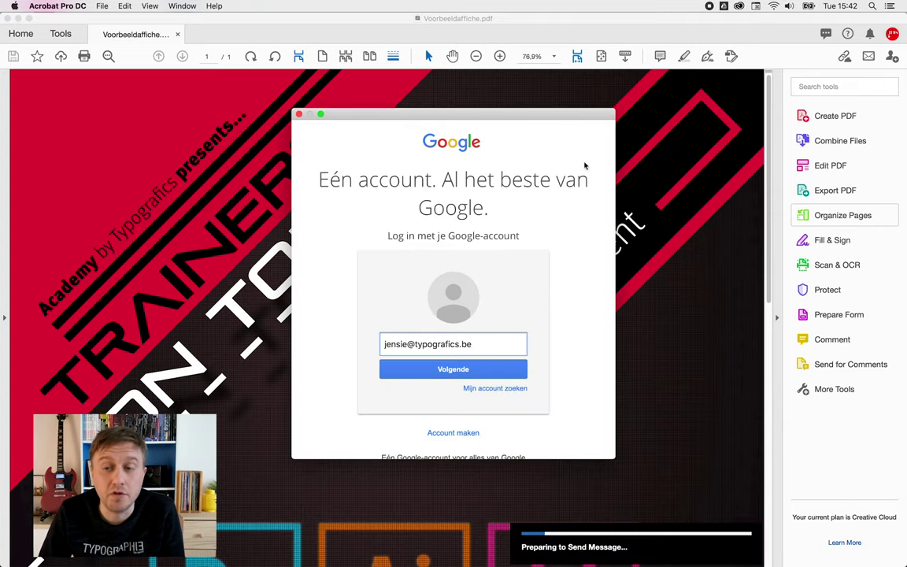
- Enter the Google account password and sign in so Acrobat creates the Gmail draft
key(Return)
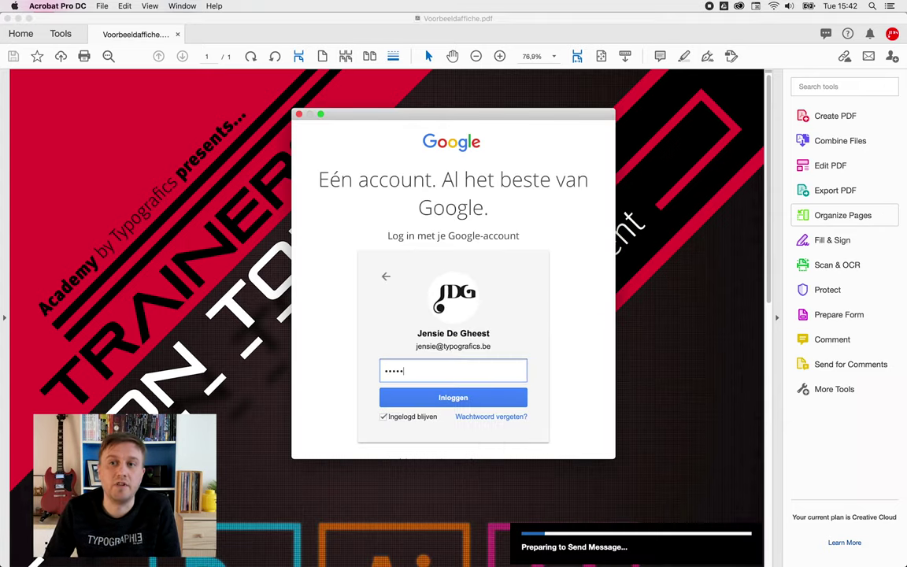
click(469, 397)
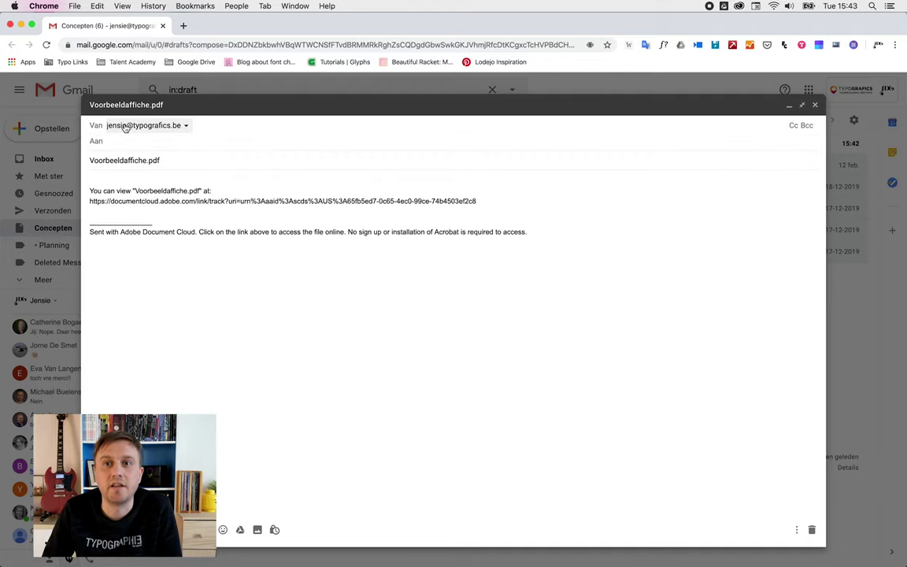
- Address the Voorbeeldaffiche.pdf draft to a recipient, send it, and open its Document Cloud link
click(243, 144)
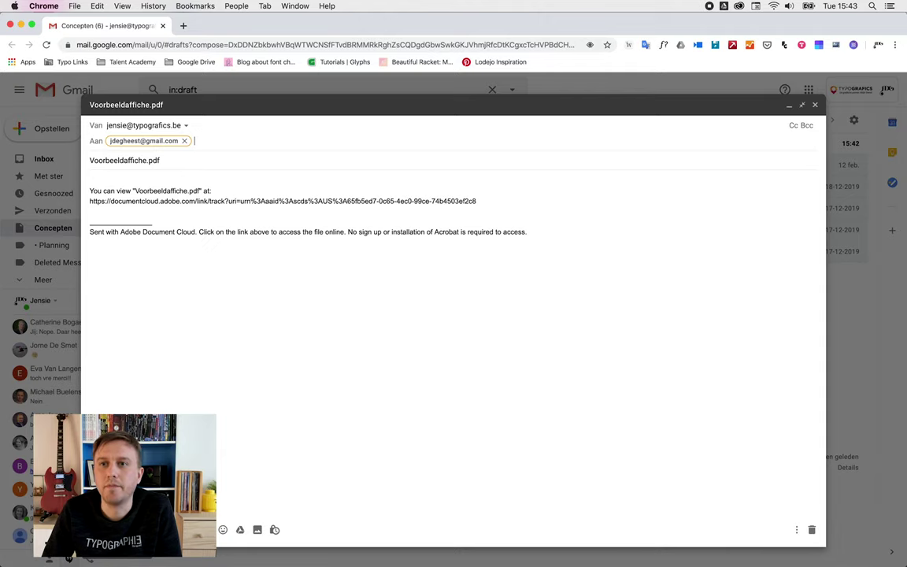
key(ctrl+Return)
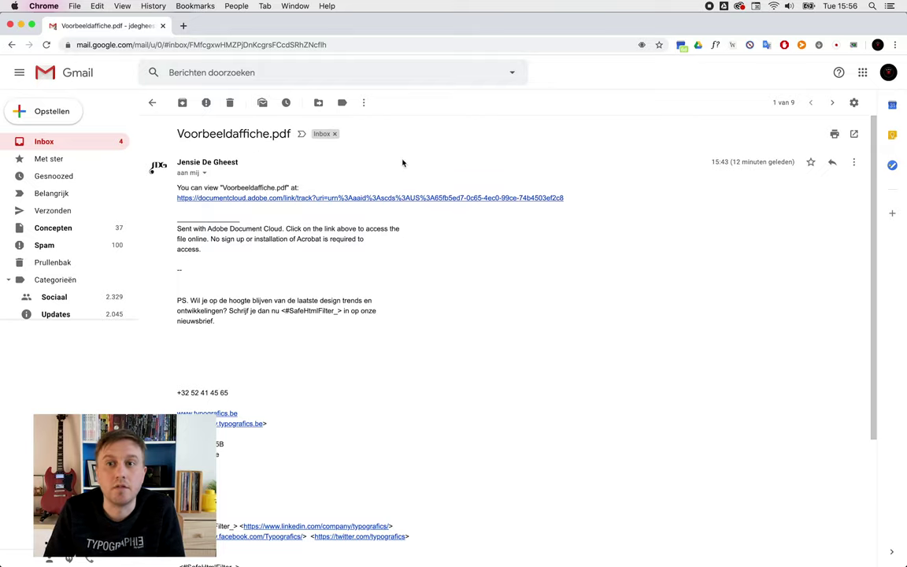
click(369, 198)
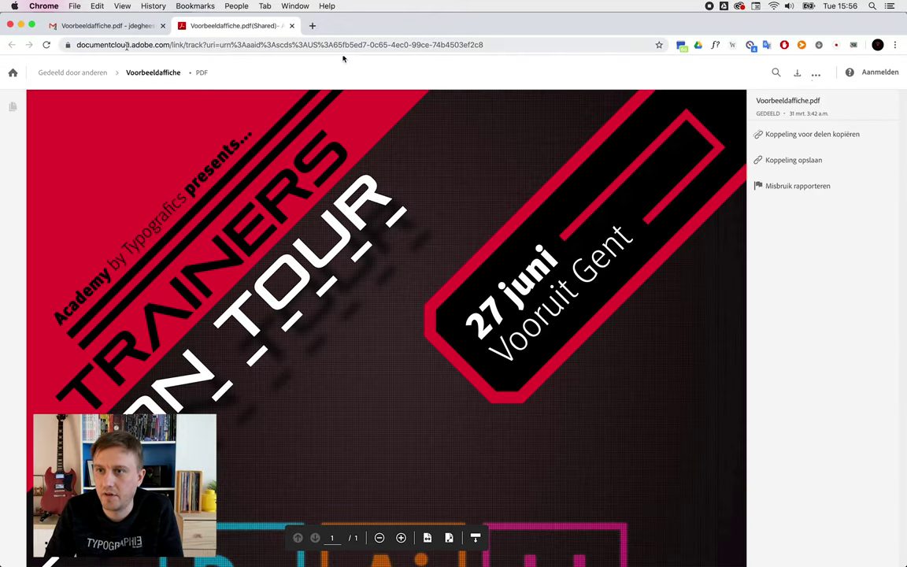
- Download the shared Voorbeeldaffiche.pdf from the Document Cloud page and save it to the Desktop
double_click(114, 45)
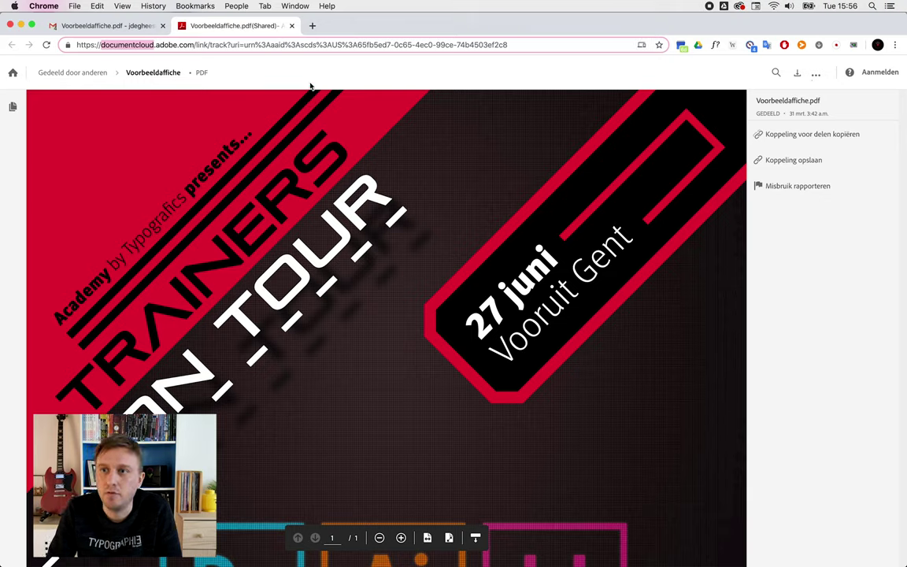
click(285, 129)
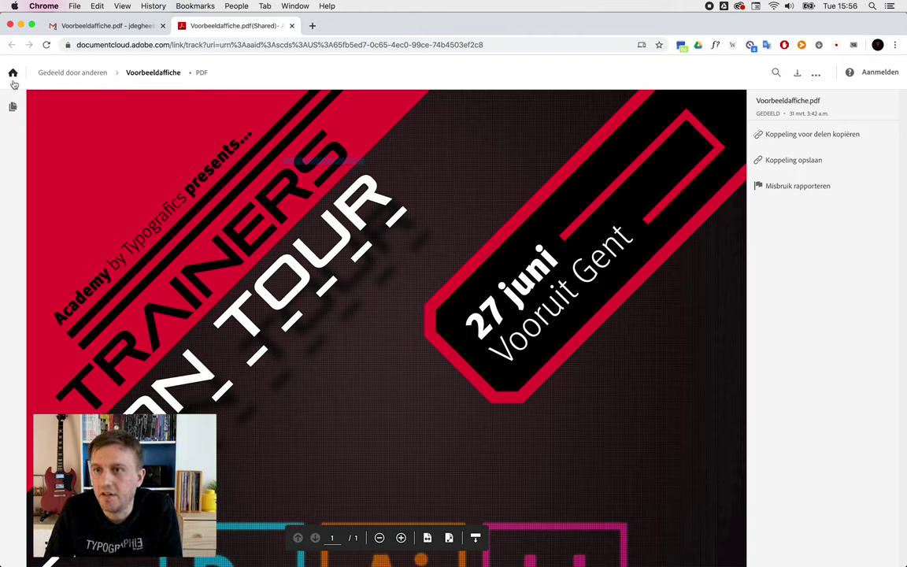
click(791, 160)
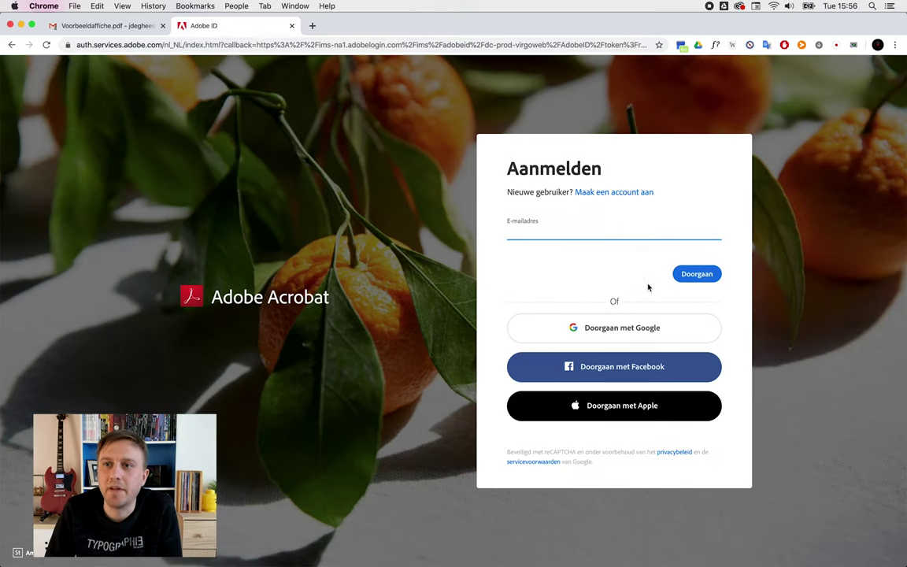
click(11, 45)
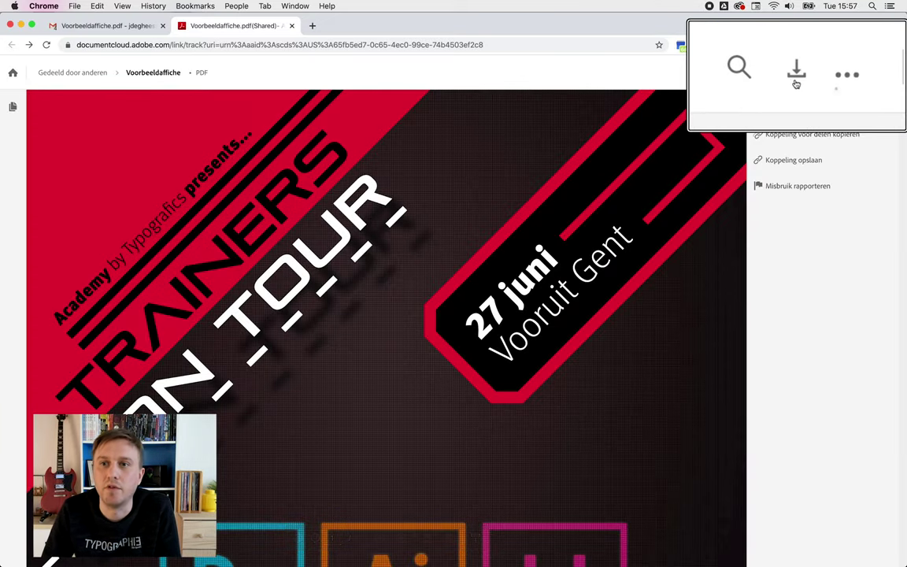
click(797, 75)
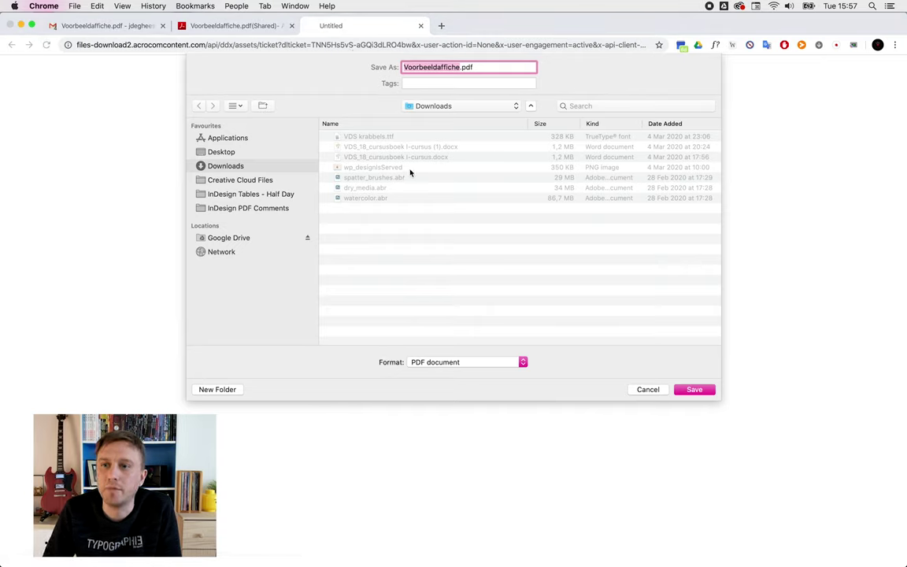
click(226, 152)
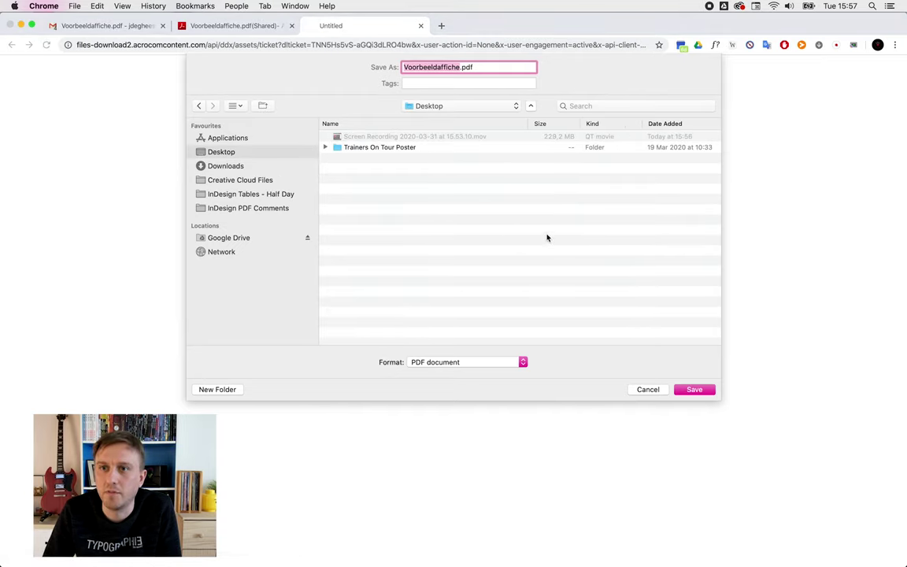
click(699, 389)
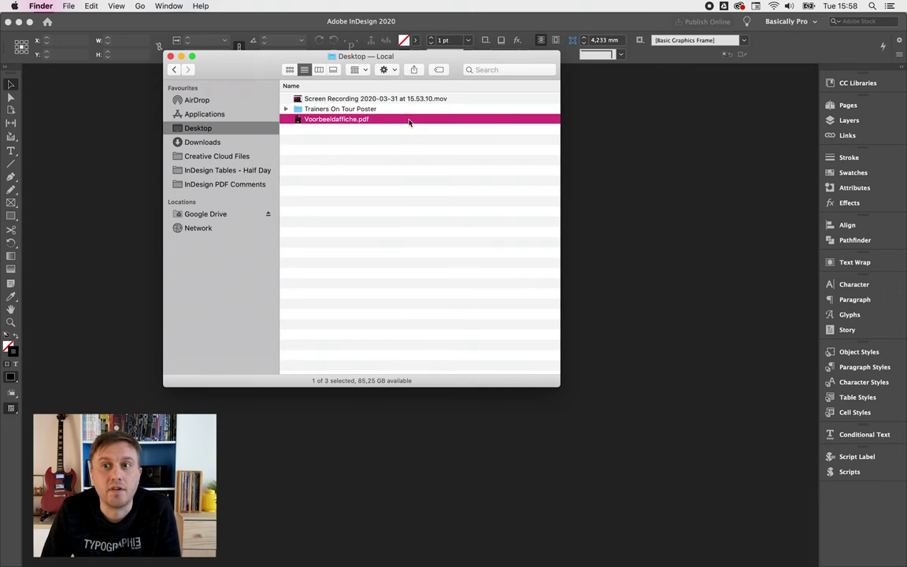
- Rename Voorbeeldaffiche.pdf to Voorbeeldaffiche_email.pdf and open it in Acrobat Pro DC
key(Return)
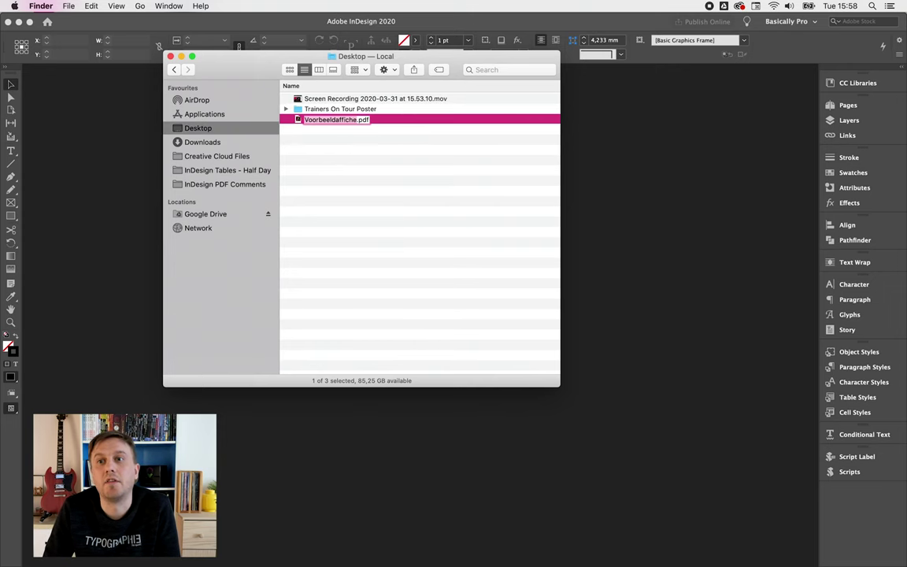
text(_email)
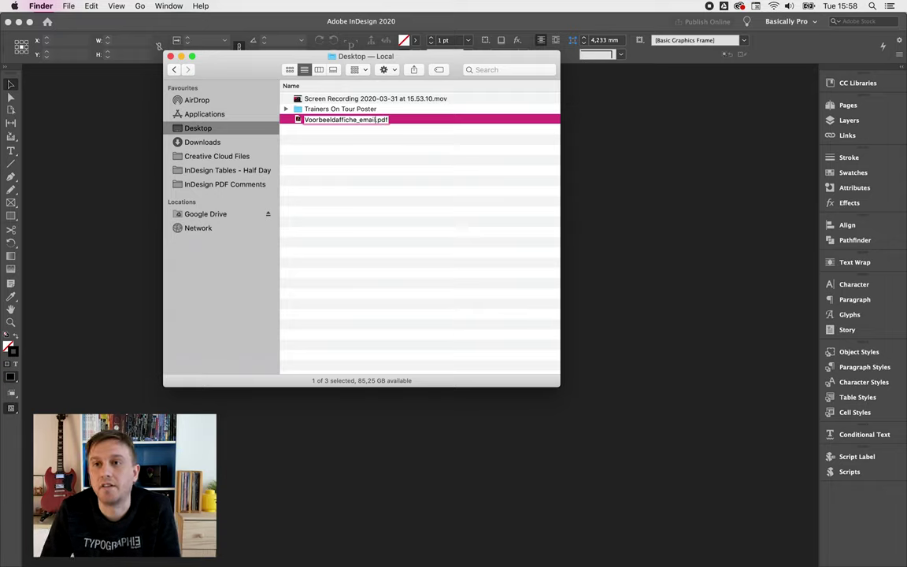
key(Return)
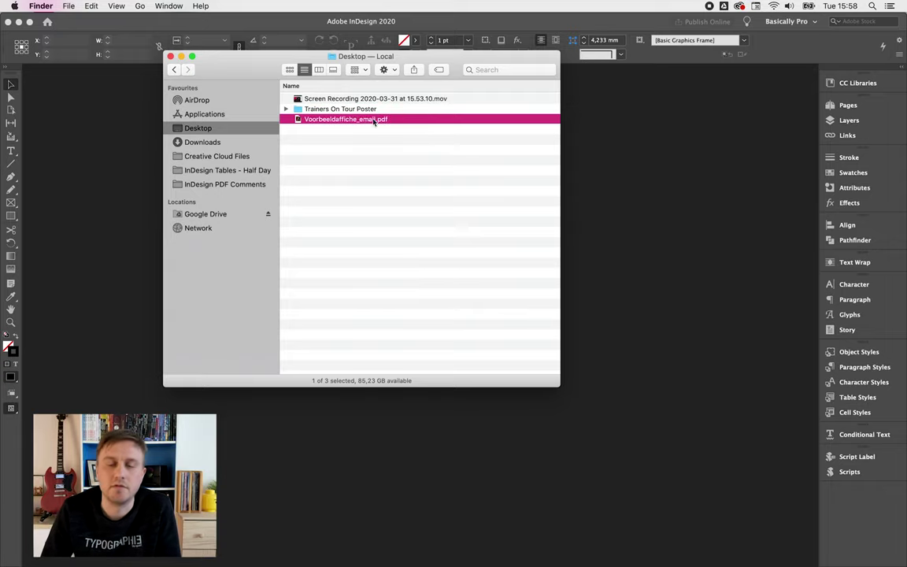
key(super+Tab)
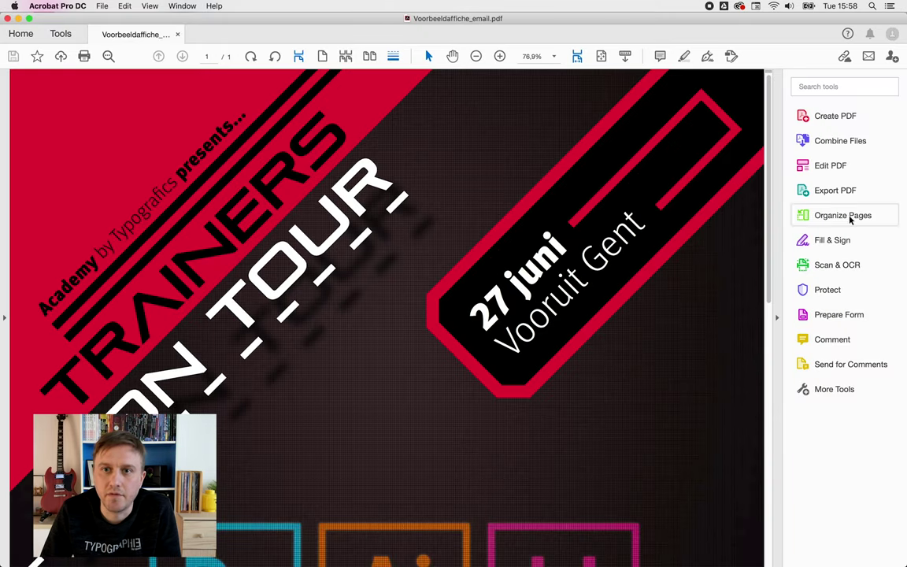
- Replace the 'Academy by Typografics' line with a 'Talent Academy' comment
click(832, 340)
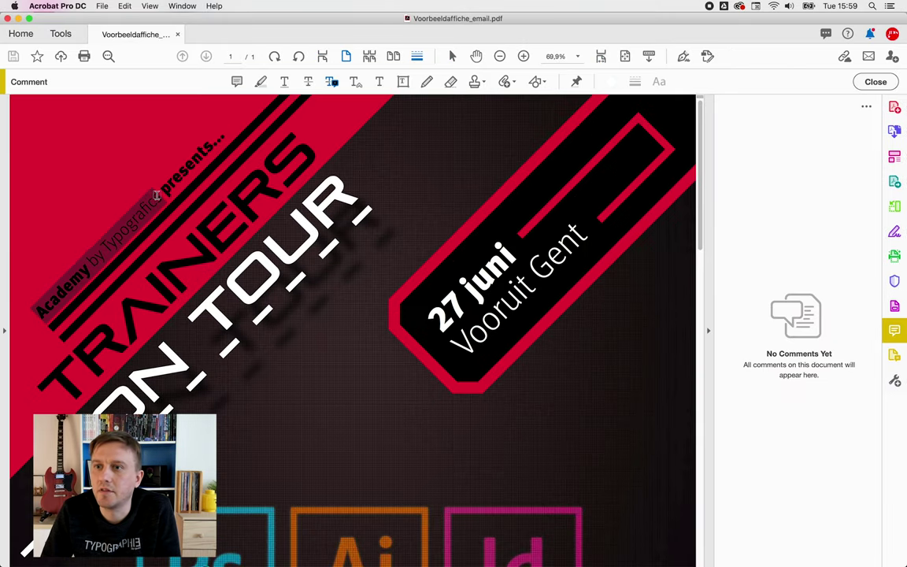
triple_click(157, 195)
text(Ta)
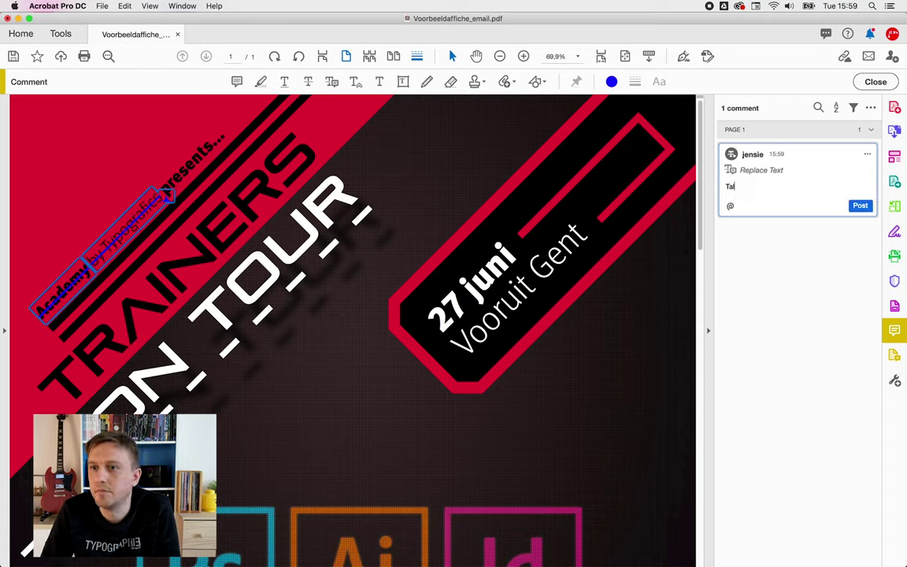
text(lent Acade)
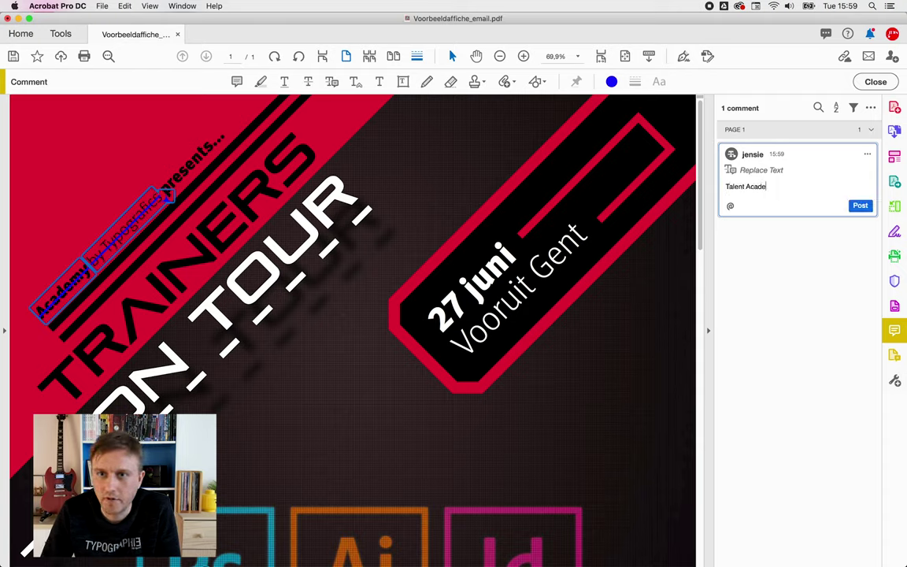
text(my)
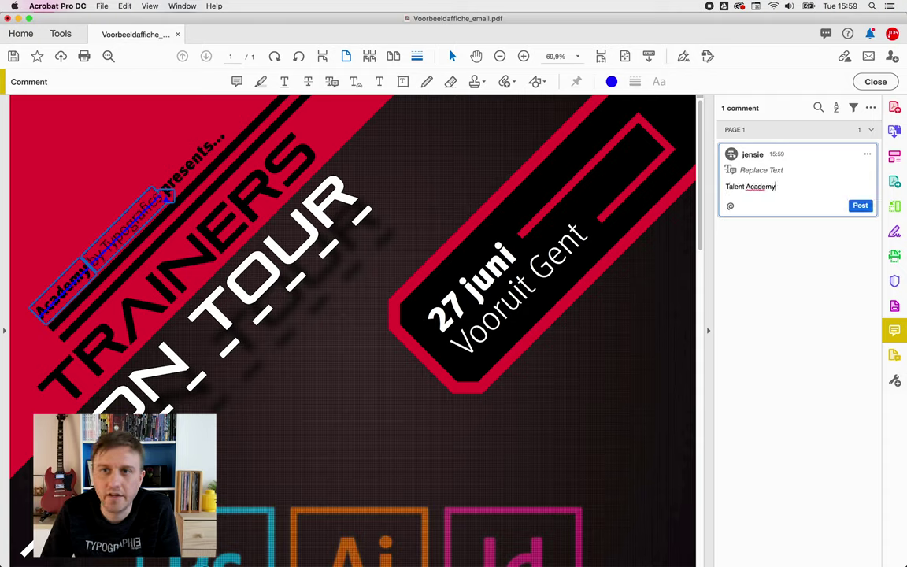
click(859, 206)
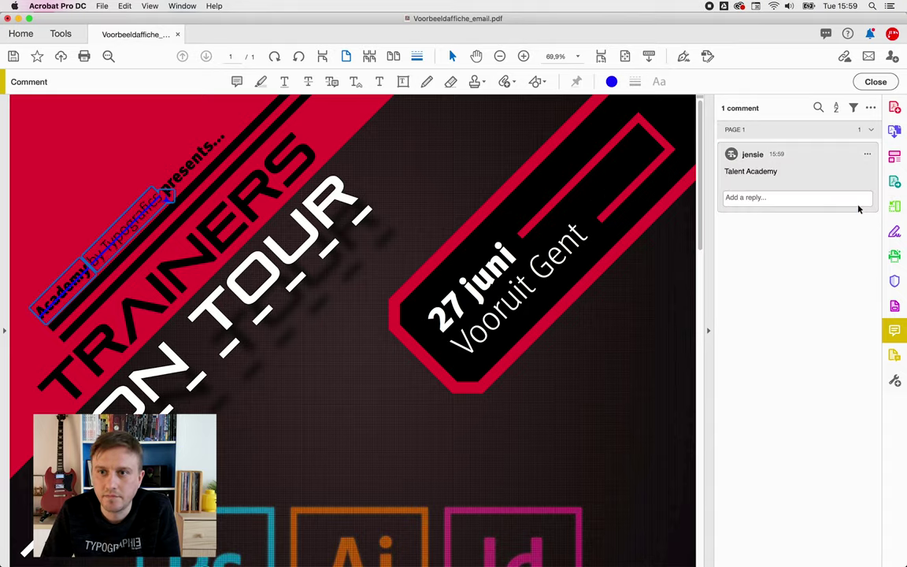
- Pin a sticky note on the Ai logo reading 'Kan InDesign in het midden'
key(super+0)
click(237, 82)
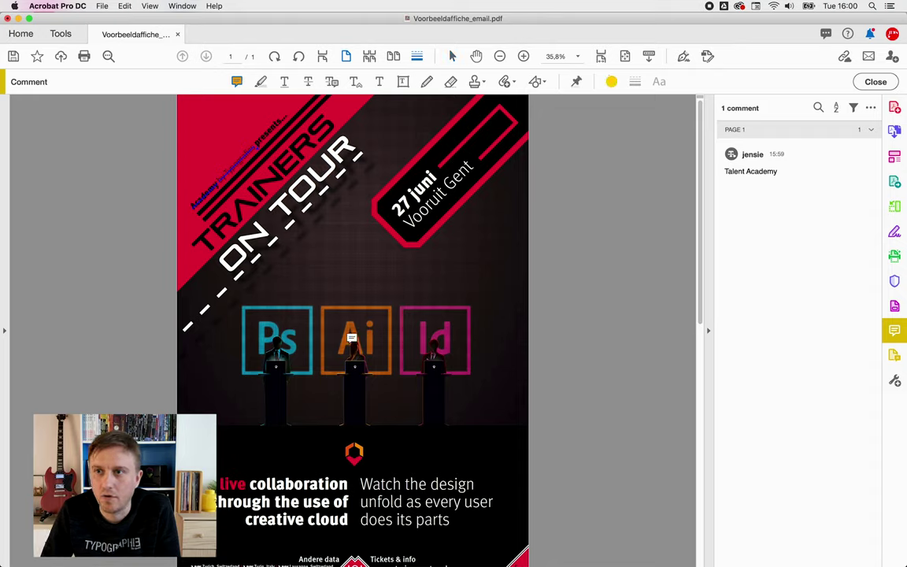
click(353, 337)
text(Kan In)
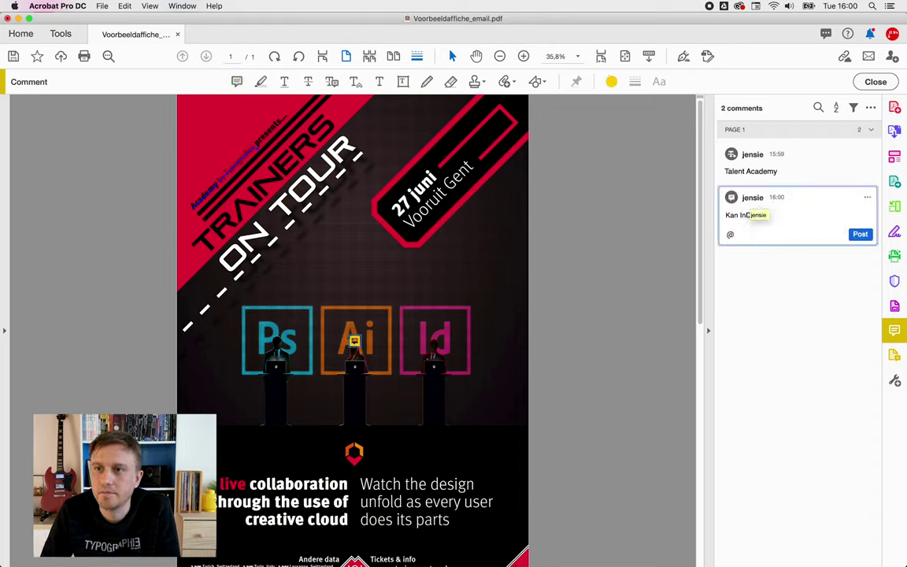
text(Design in het midden?)
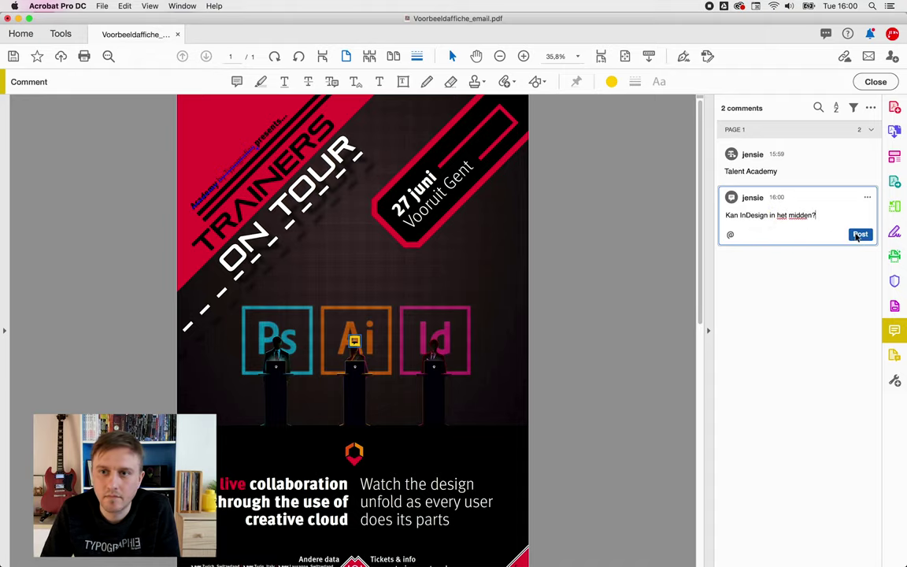
click(681, 194)
- Mark 'Andere data' for replacement with 'Other' and post the comment
scroll(321, 489, up, 3)
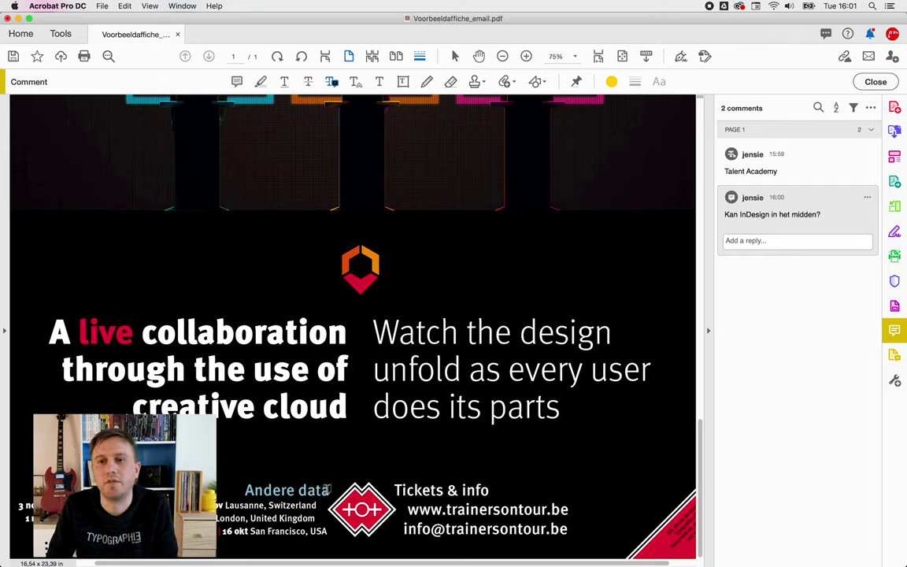
drag(245, 489, 329, 490)
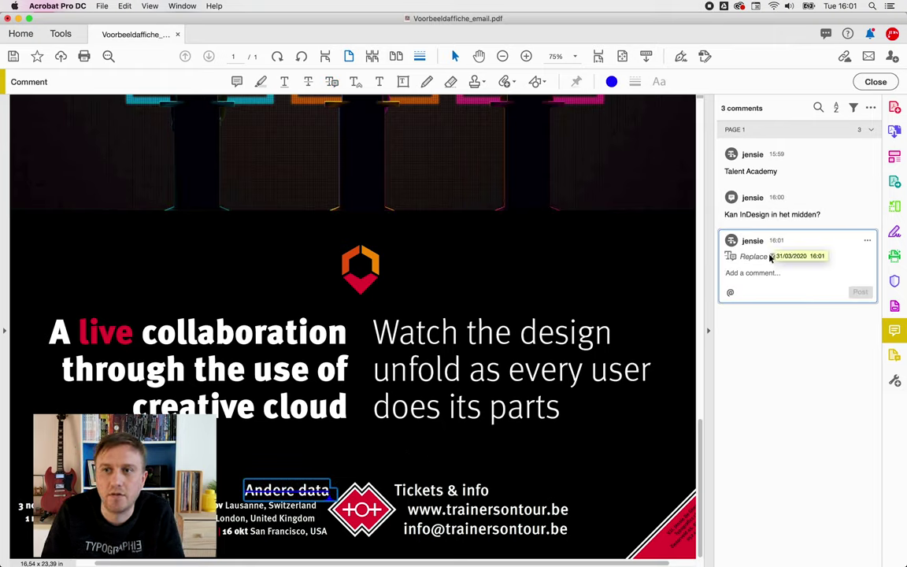
text(Other)
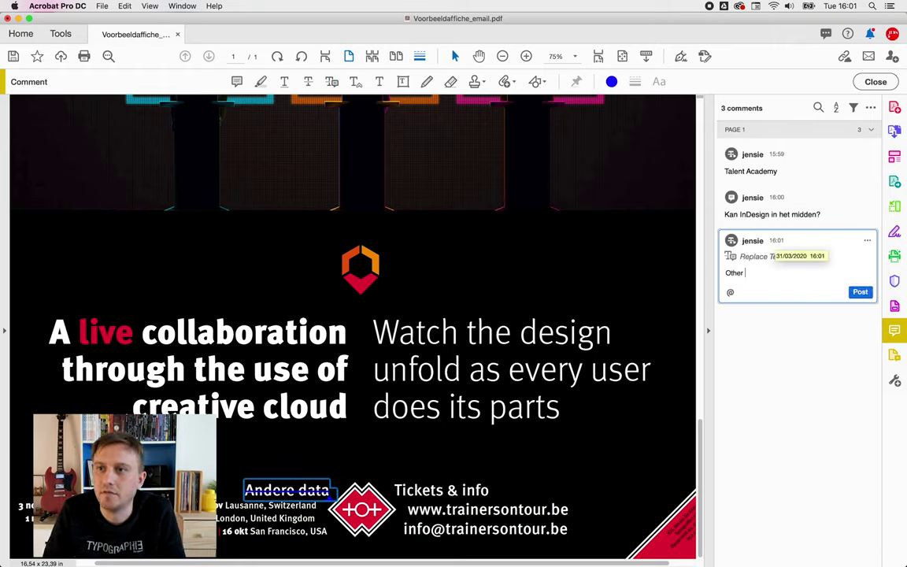
click(859, 291)
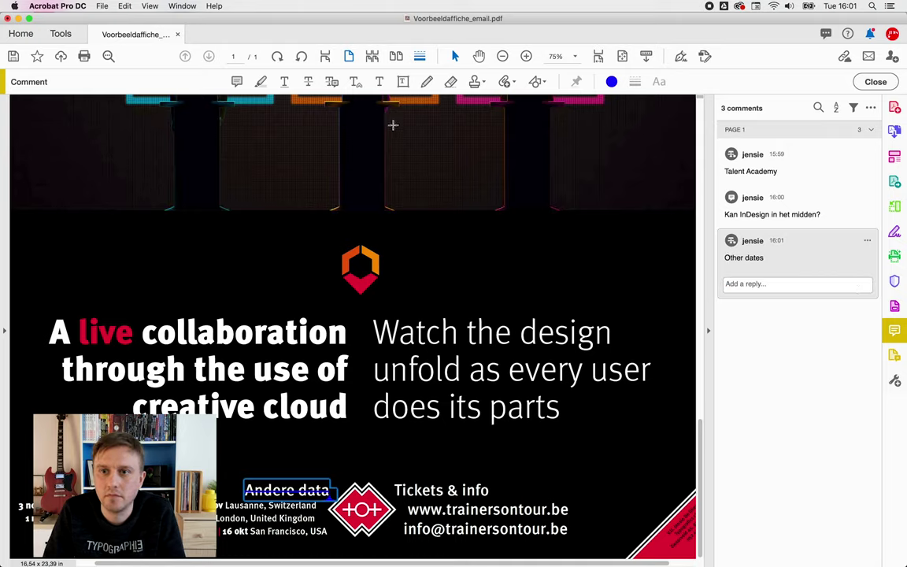
click(352, 112)
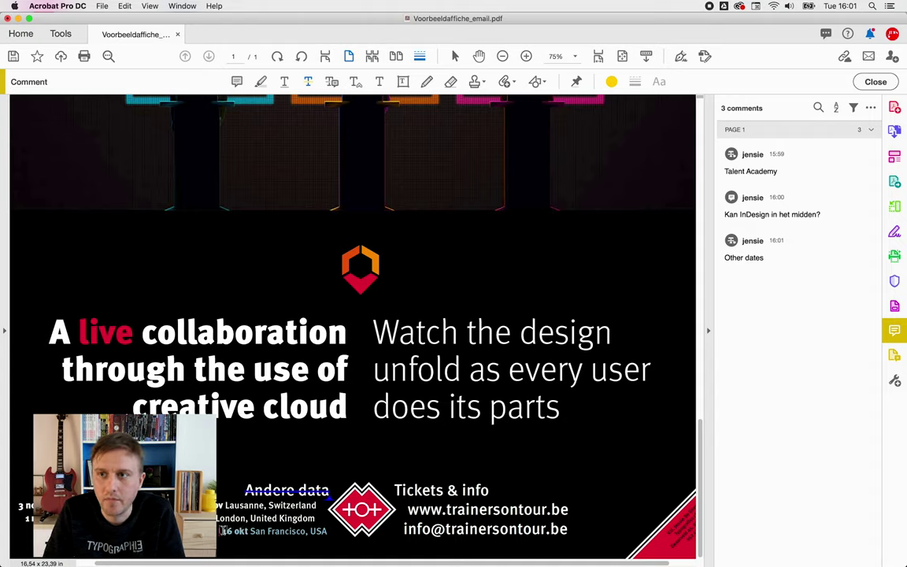
- Strike through '16 okt San Francisco, USA' with the note 'Gaat niet door...'
drag(223, 531, 327, 531)
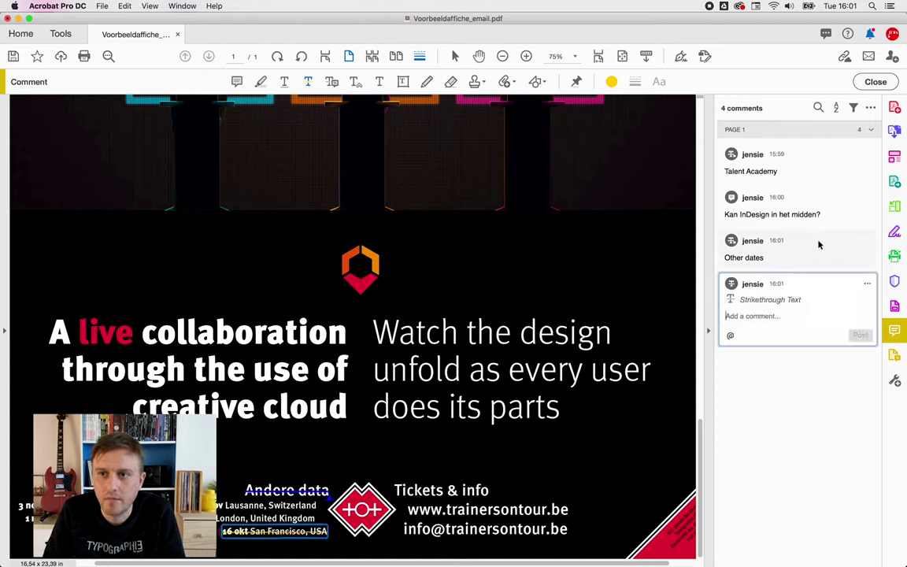
text(Gaat)
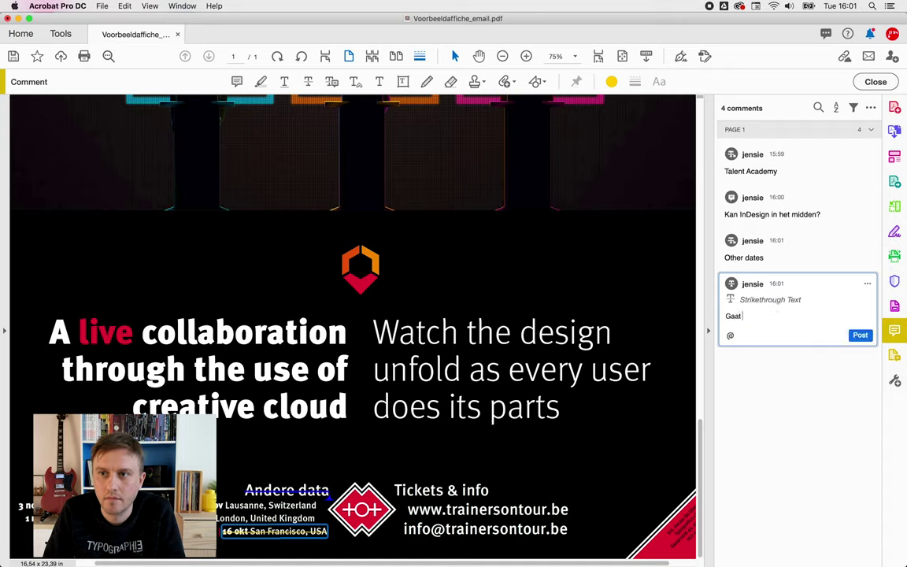
text( niet door)
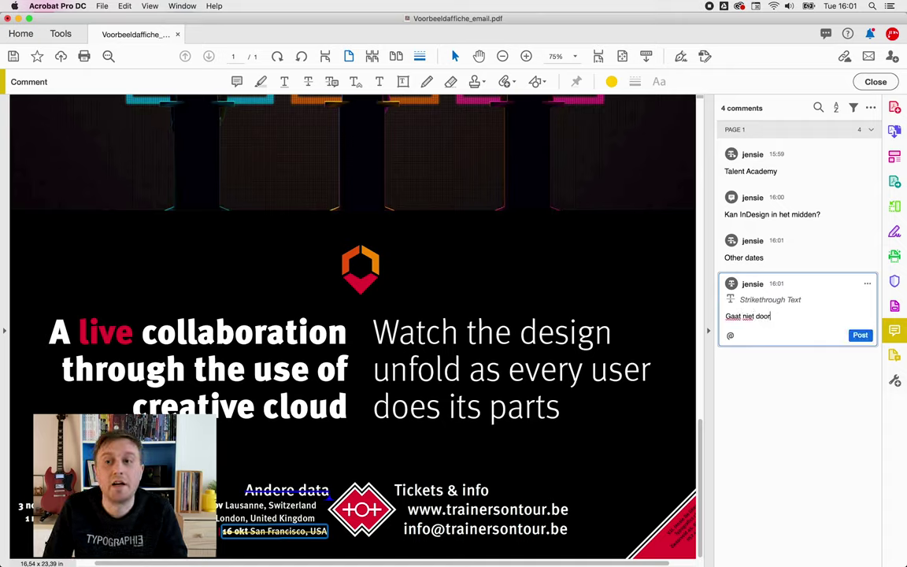
text(...)
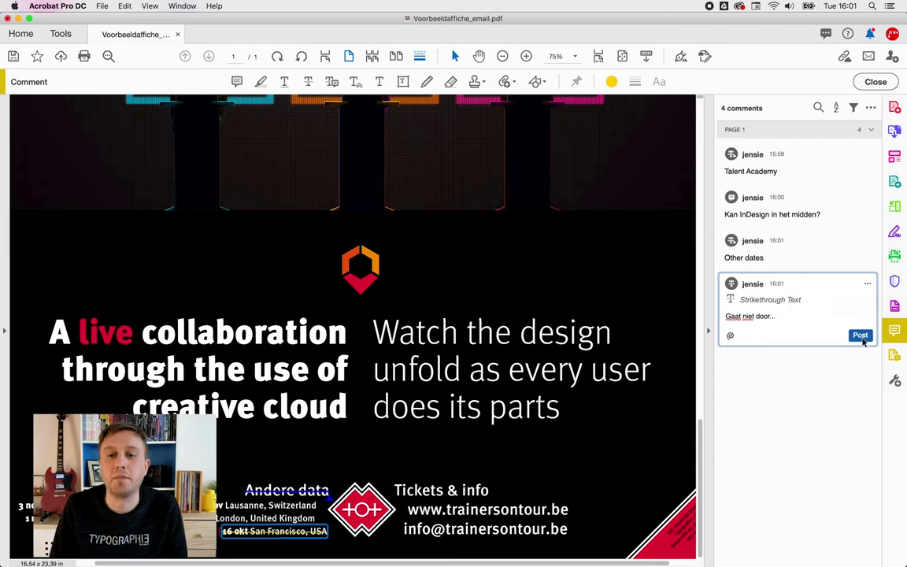
click(860, 335)
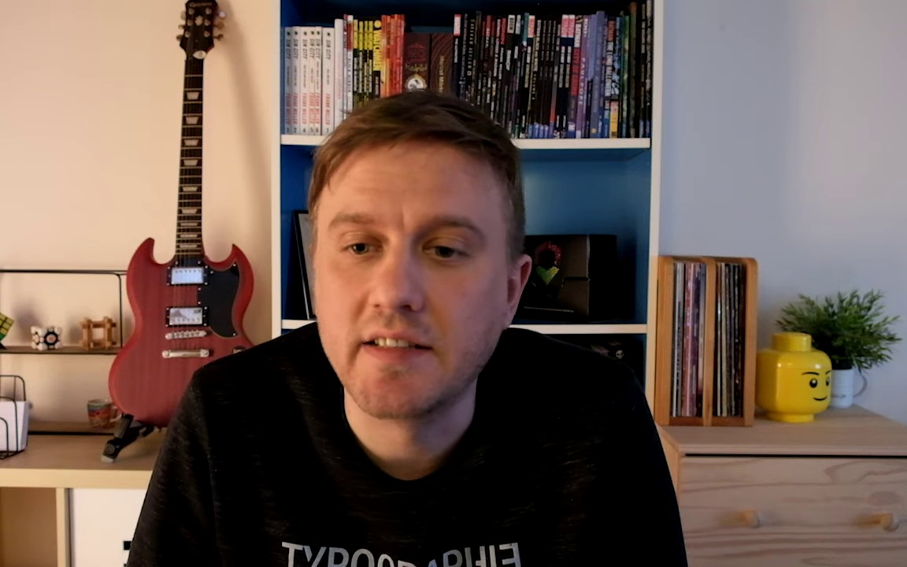
key(super+Tab)
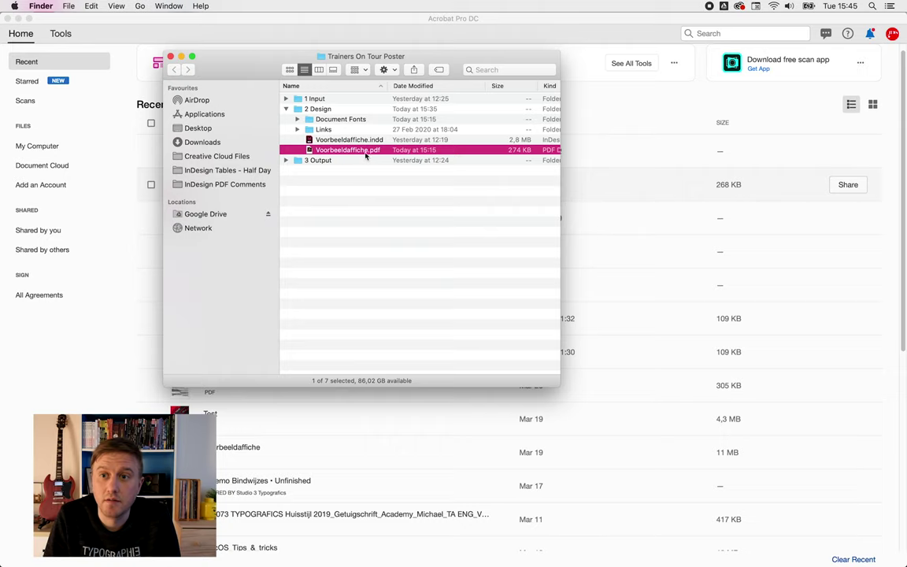
- Open Voorbeeldaffiche.pdf with Adobe Acrobat Reader DC.app via Open With
right_click(375, 155)
mouse_move(425, 167)
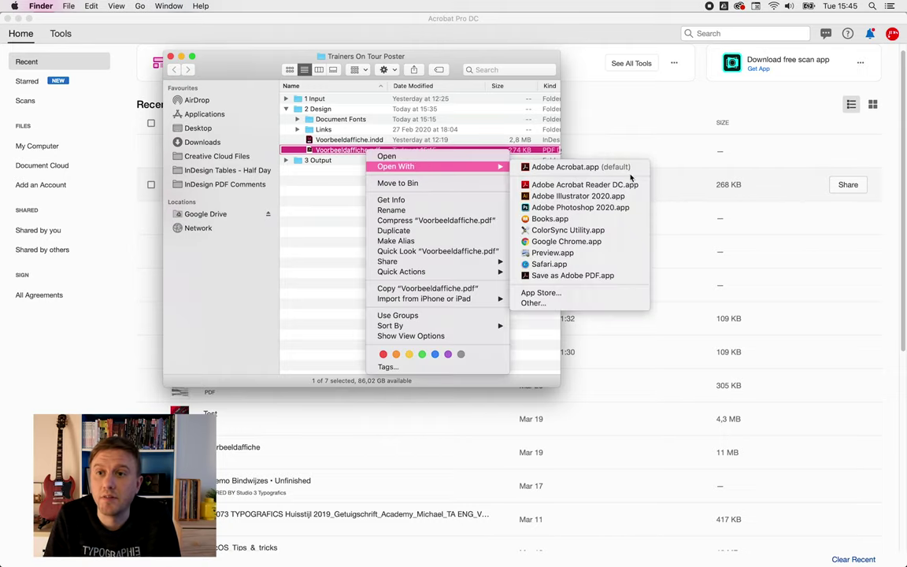
click(576, 186)
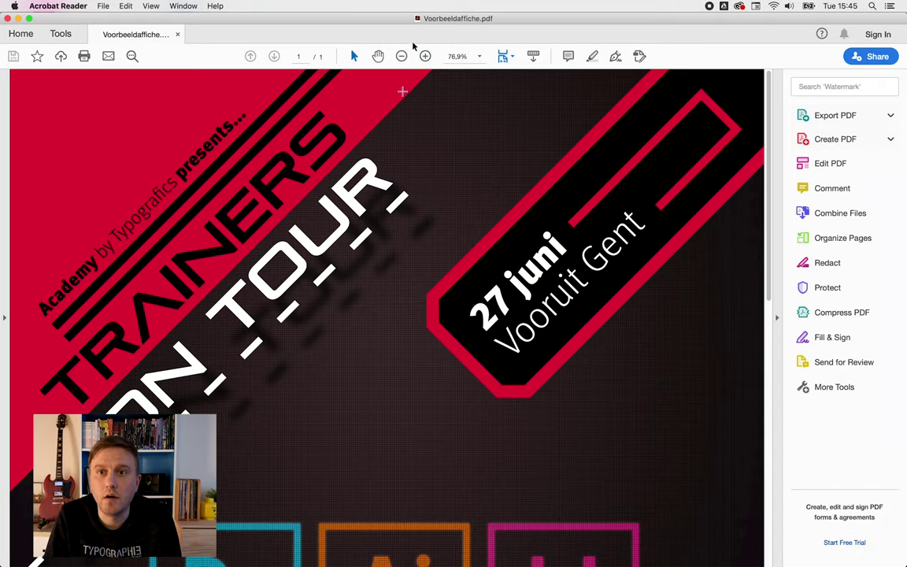
- Check the poster's Security permissions in Document Properties, cancel, and close the document
click(862, 187)
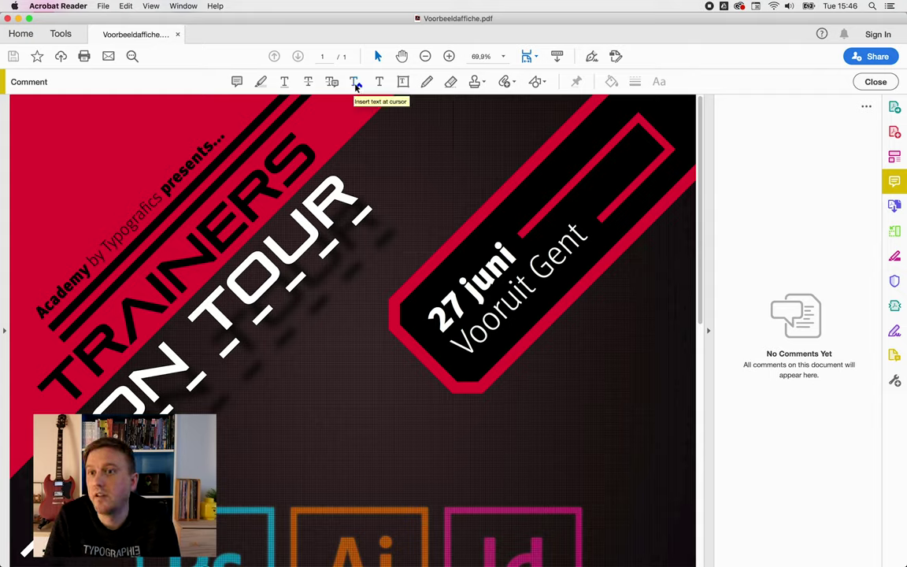
key(super+d)
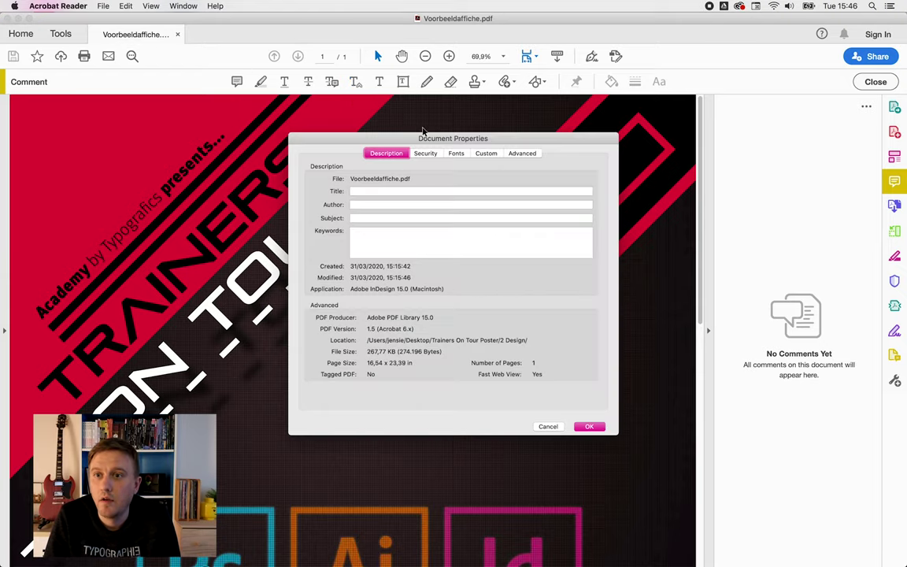
click(533, 154)
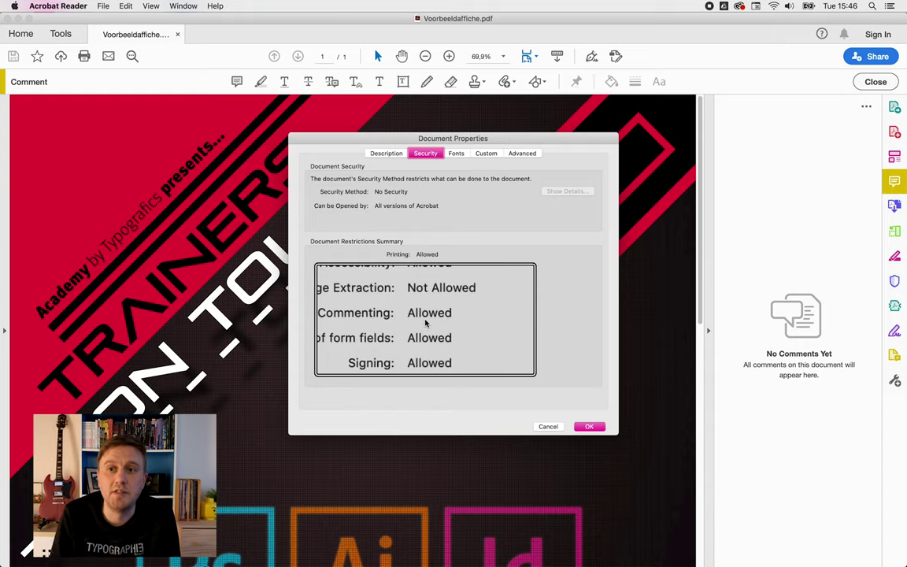
click(548, 426)
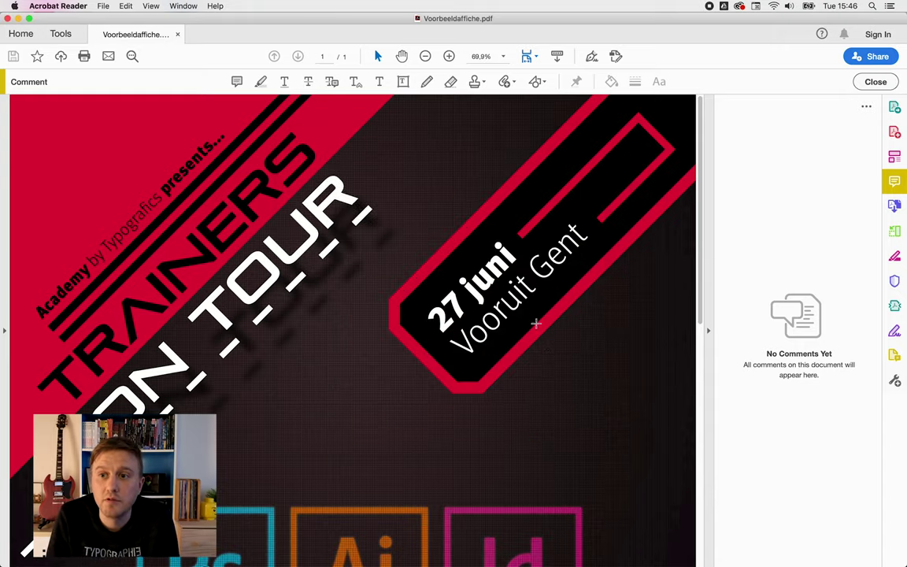
key(super+w)
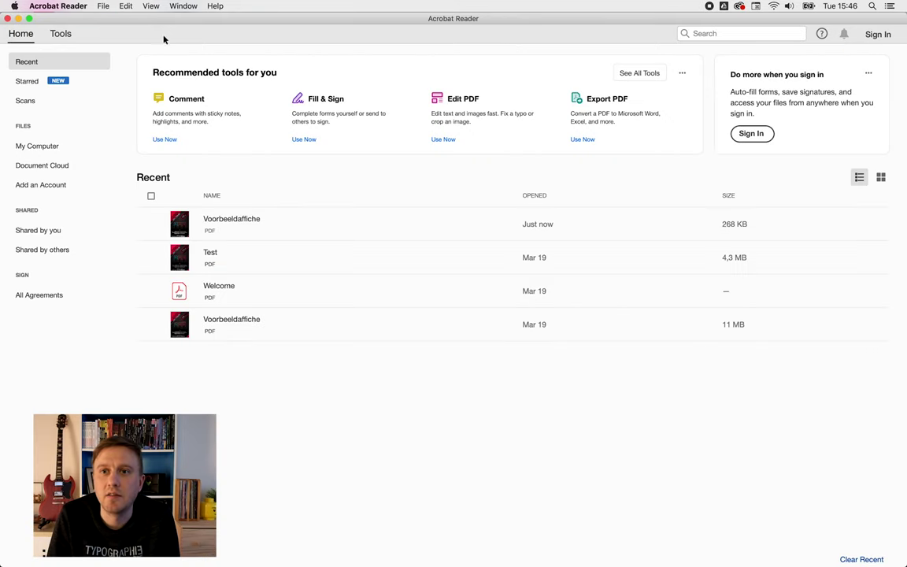
- Save the poster as a Reader Extended PDF named Voorbeeldaffiche_ReaderExtended.pdf
key(super+Tab)
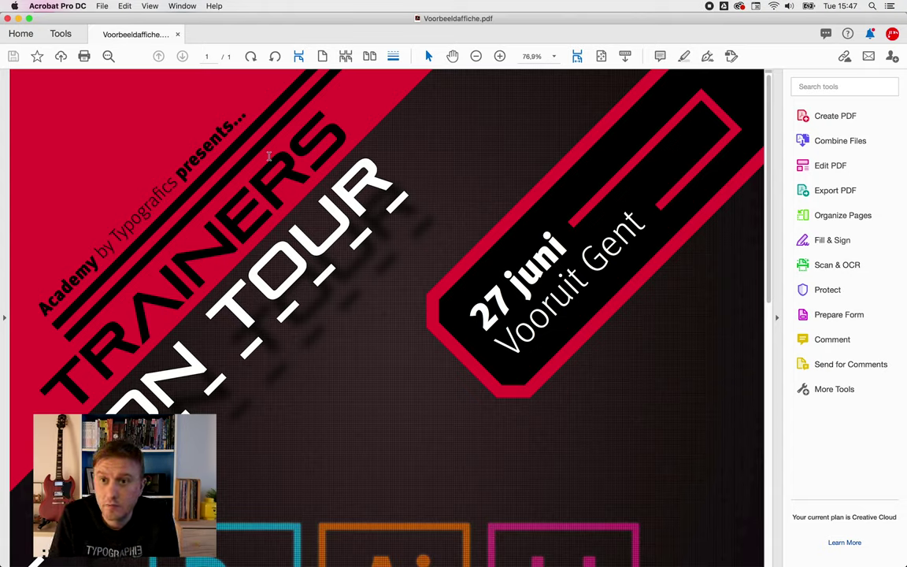
click(99, 8)
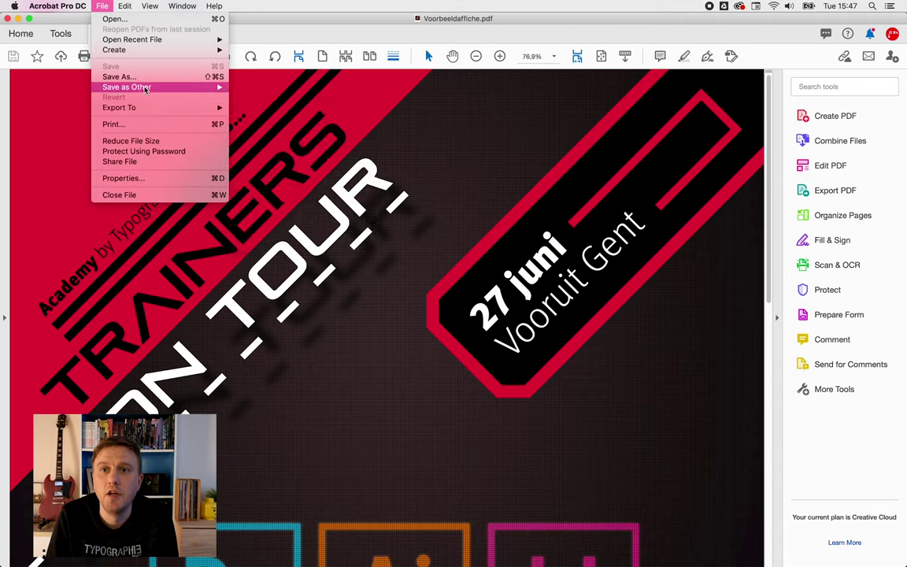
mouse_move(149, 87)
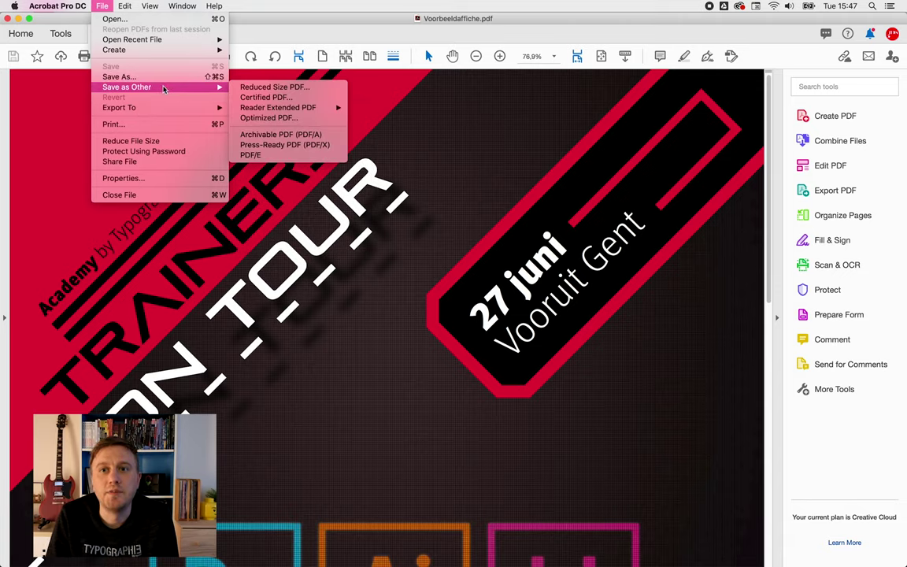
mouse_move(299, 112)
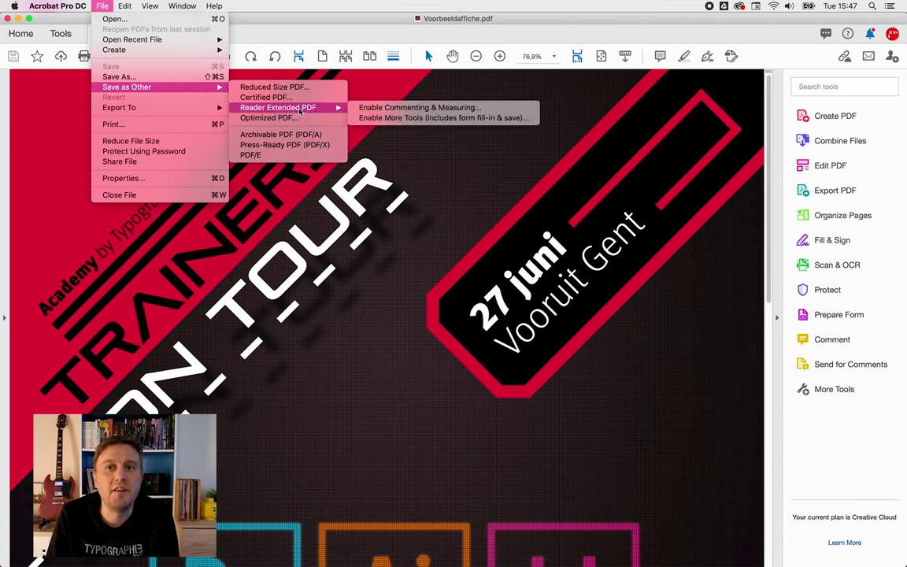
click(409, 108)
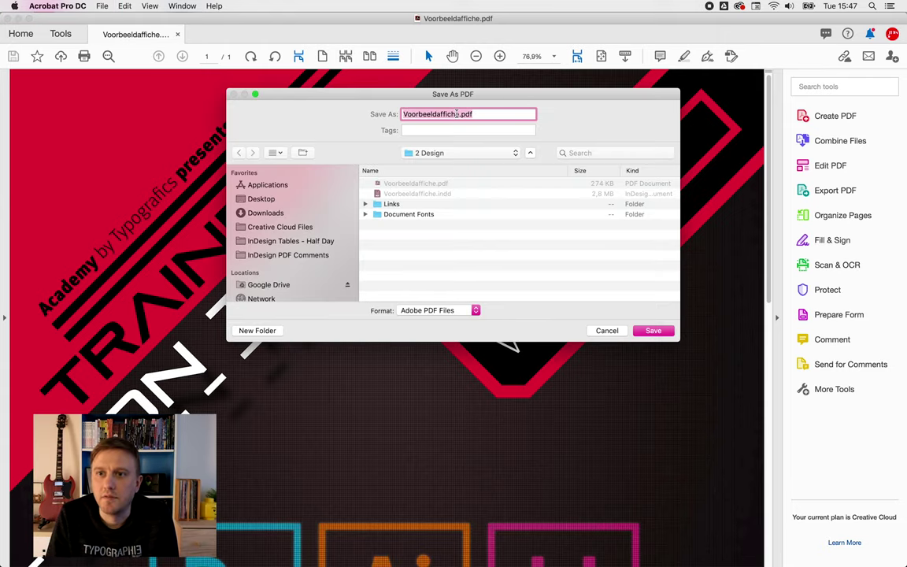
key(Right)
text(_R)
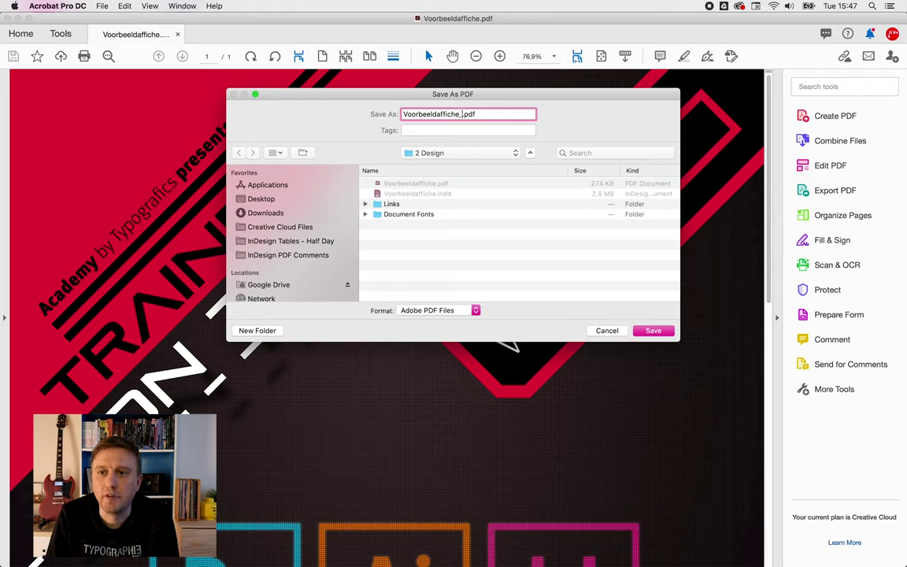
text(eader)
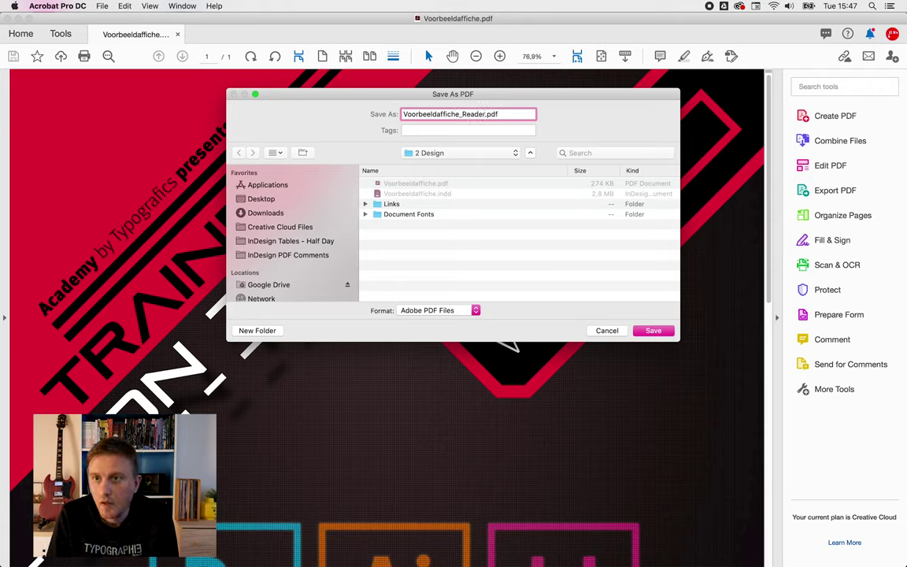
text(Extended)
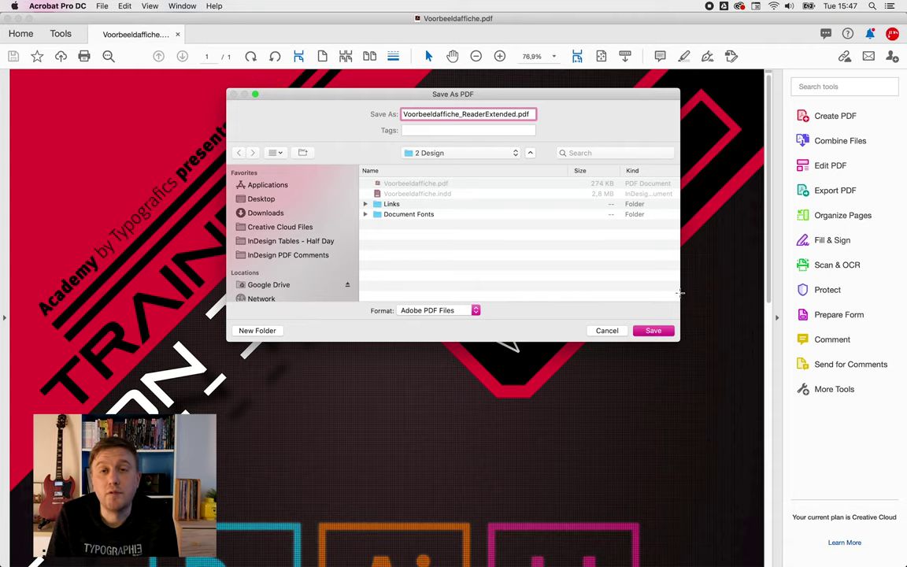
click(650, 332)
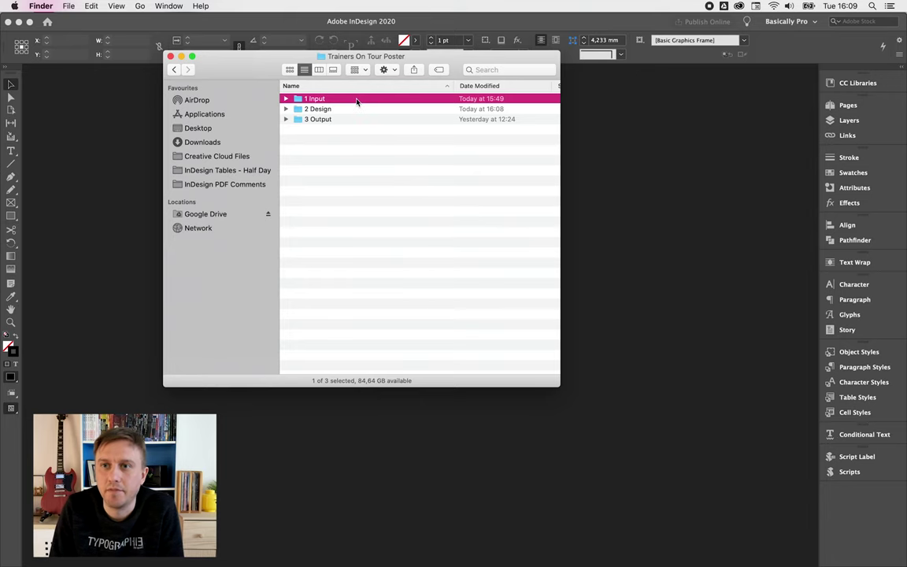
- Browse into the 1 Input folder and then its PDF Comments subfolder
double_click(356, 100)
double_click(354, 100)
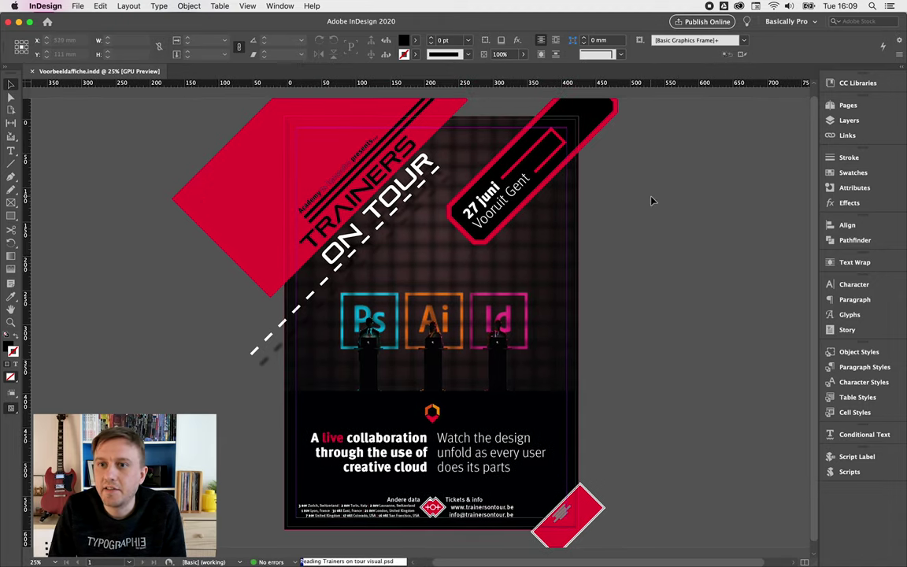
- Show the PDF Comments panel and move it off the poster
click(280, 6)
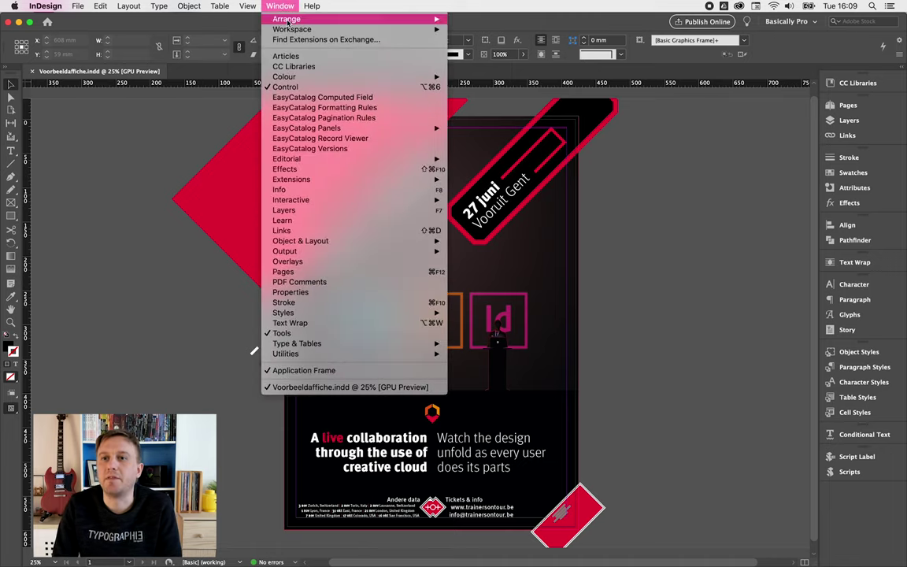
click(300, 283)
mouse_move(430, 233)
mouse_down()
mouse_move(526, 222)
mouse_move(726, 121)
mouse_move(33, 112)
mouse_move(33, 128)
mouse_up()
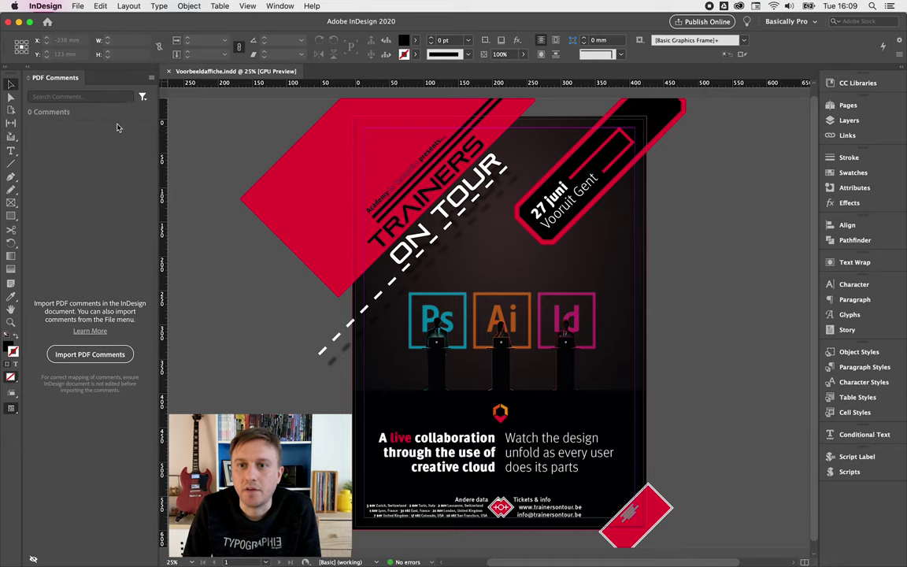
- Import the comments from 1 Input > PDF Comments > Comments team.pdf
click(100, 356)
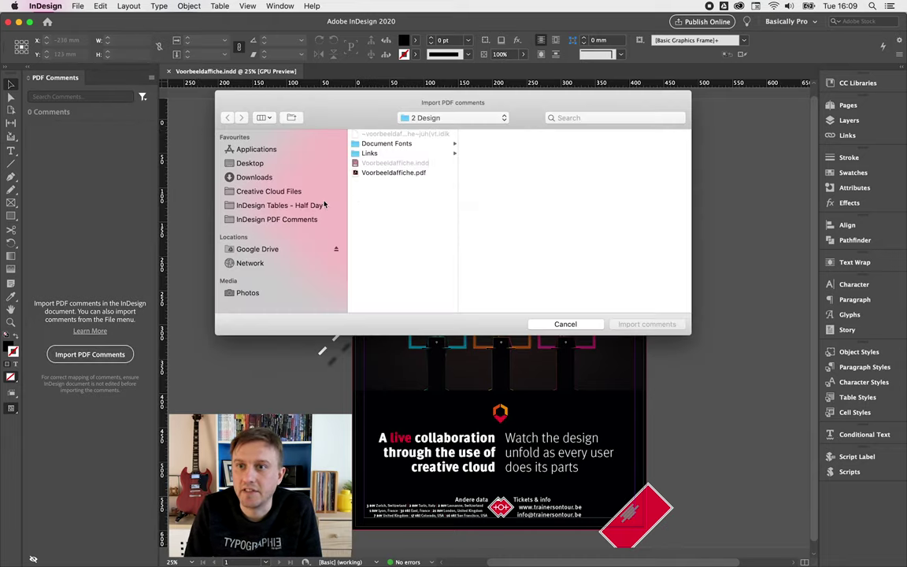
click(445, 118)
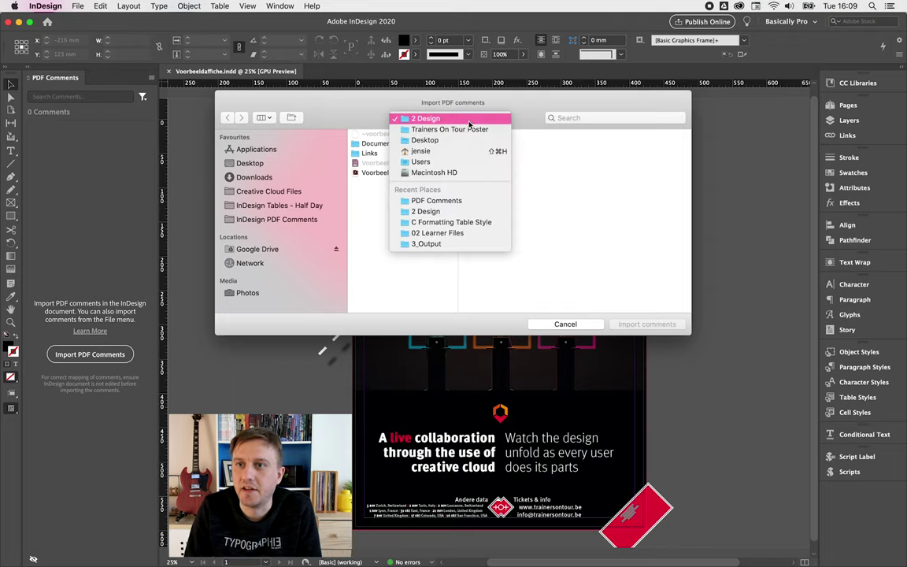
click(429, 129)
click(483, 134)
click(598, 135)
click(598, 134)
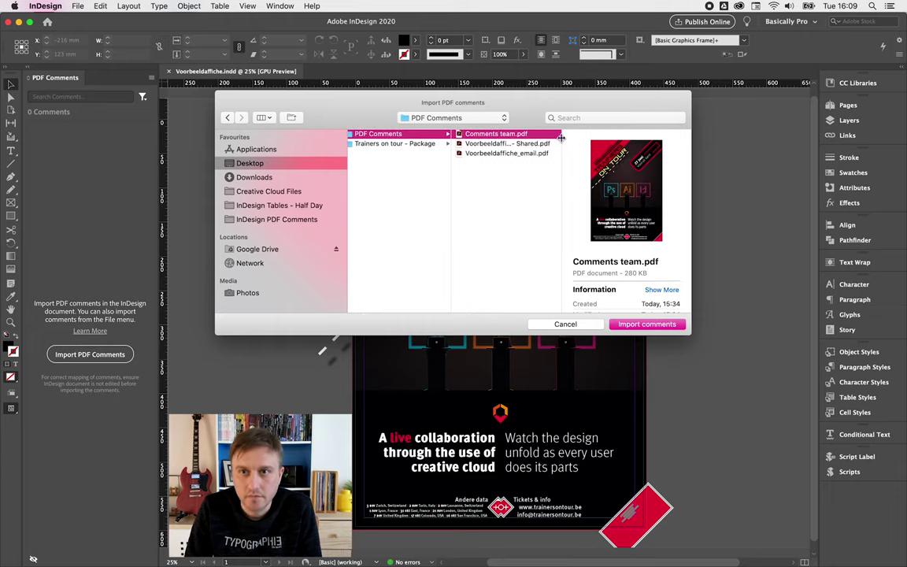
click(669, 325)
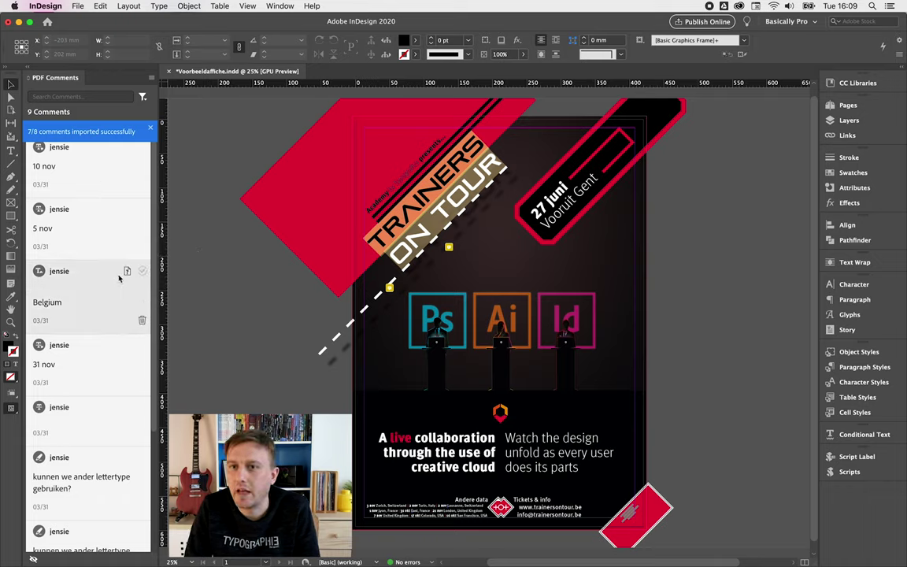
scroll(120, 277, down, 5)
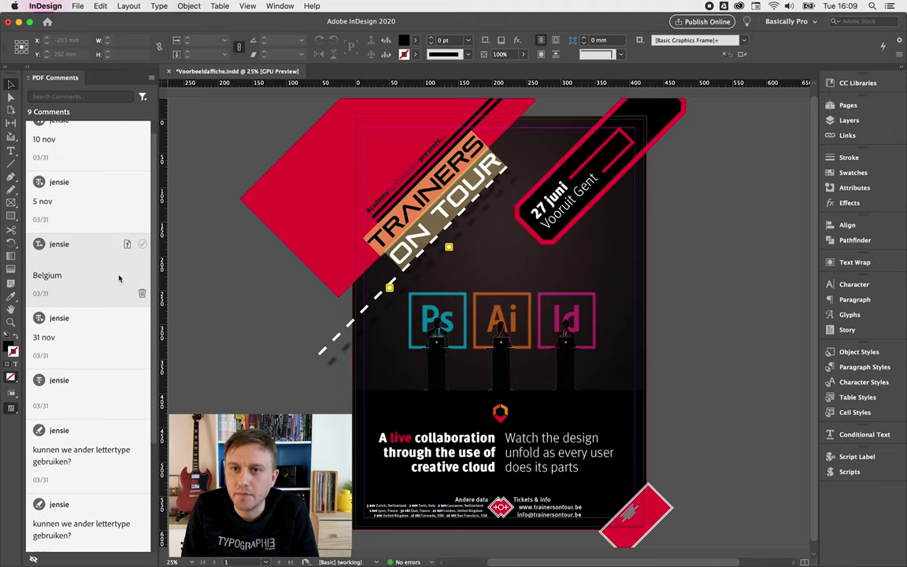
scroll(120, 277, up, 5)
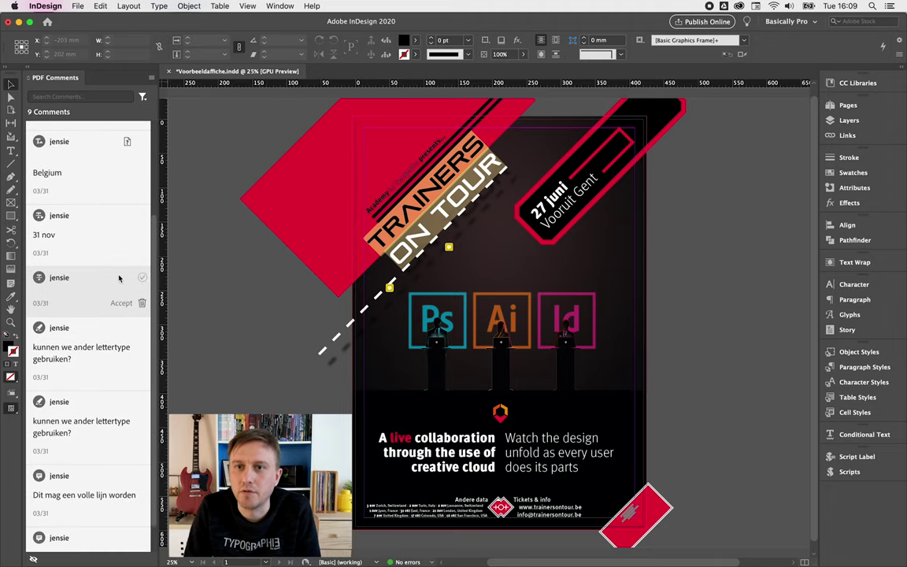
scroll(120, 277, down, 5)
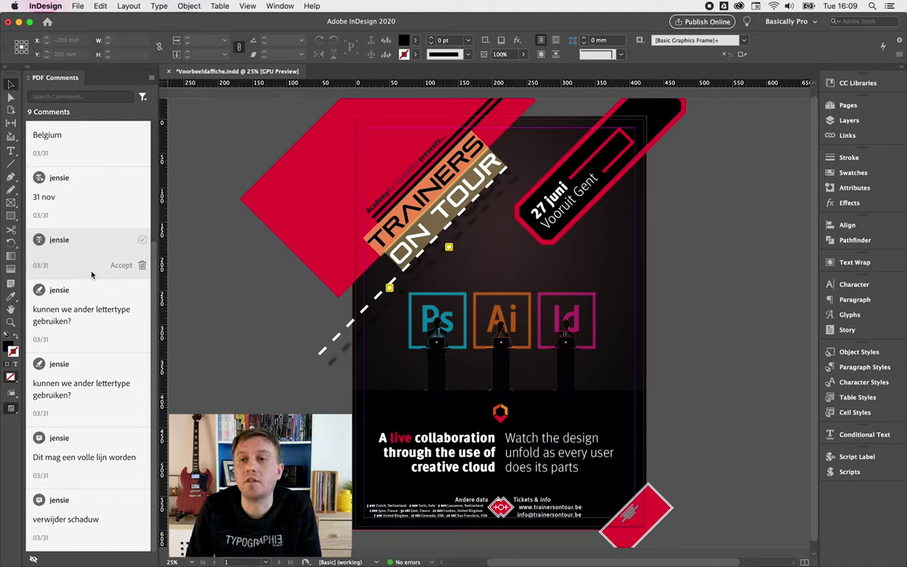
scroll(91, 268, up, 5)
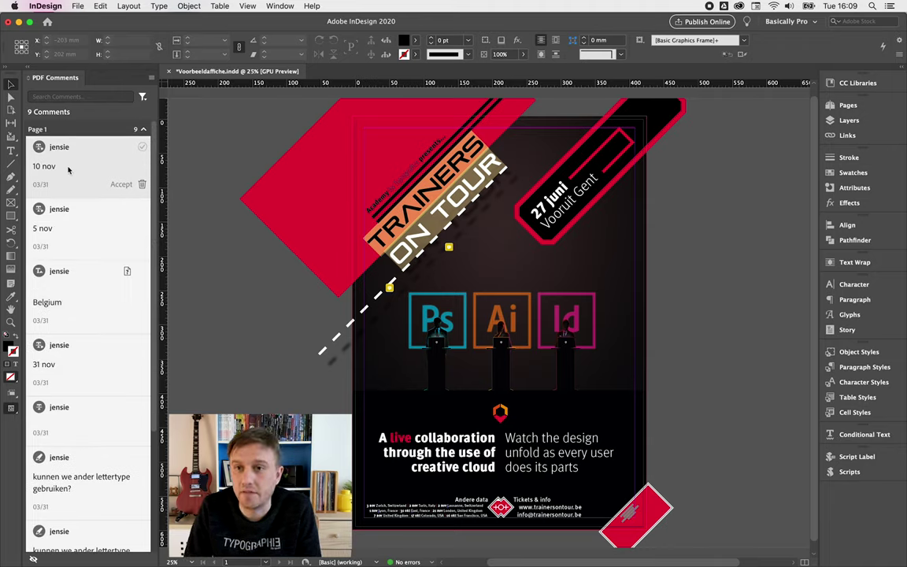
click(77, 226)
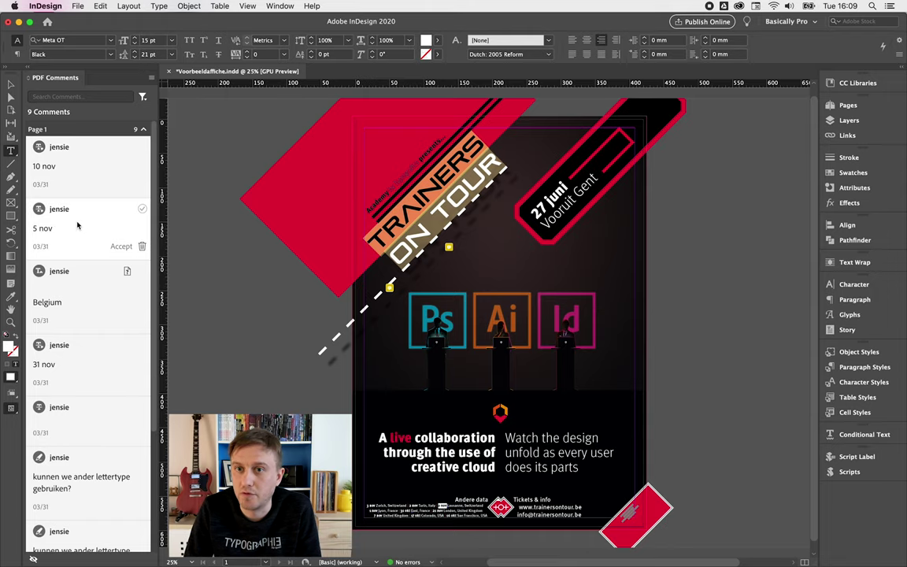
click(76, 282)
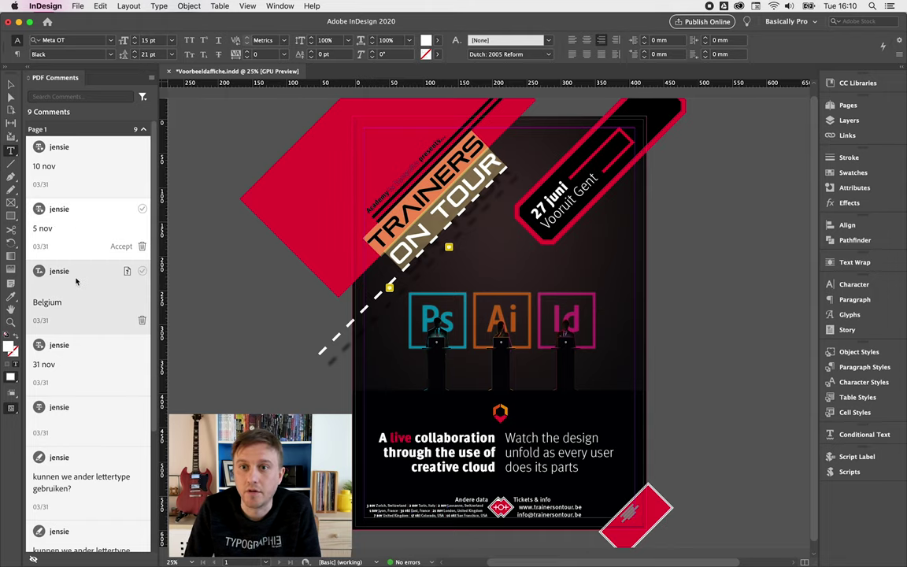
click(81, 364)
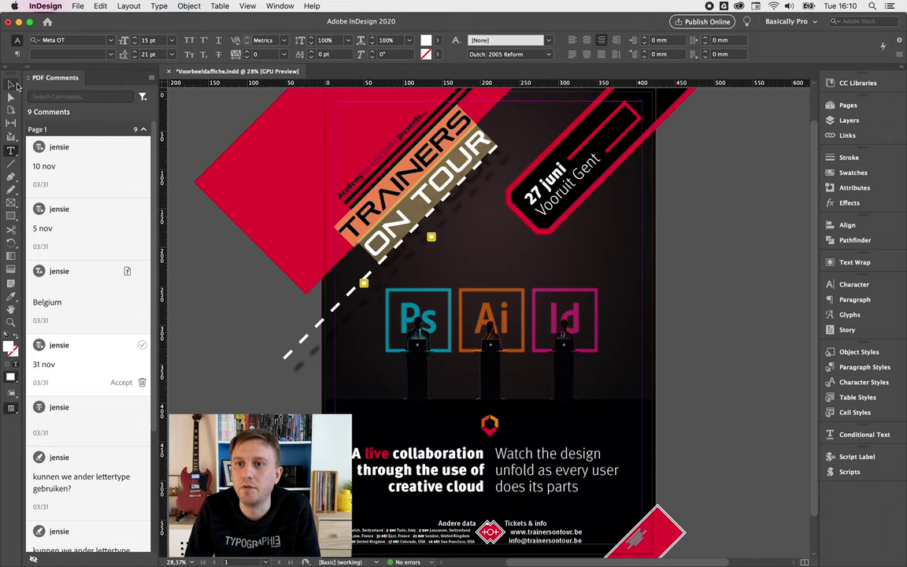
click(11, 322)
click(461, 188)
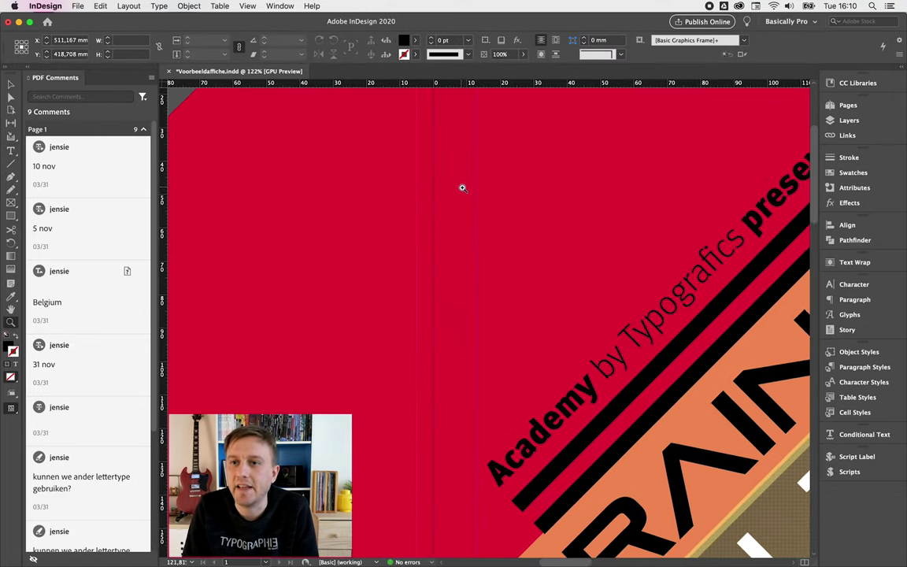
scroll(577, 247, down, 3)
click(78, 170)
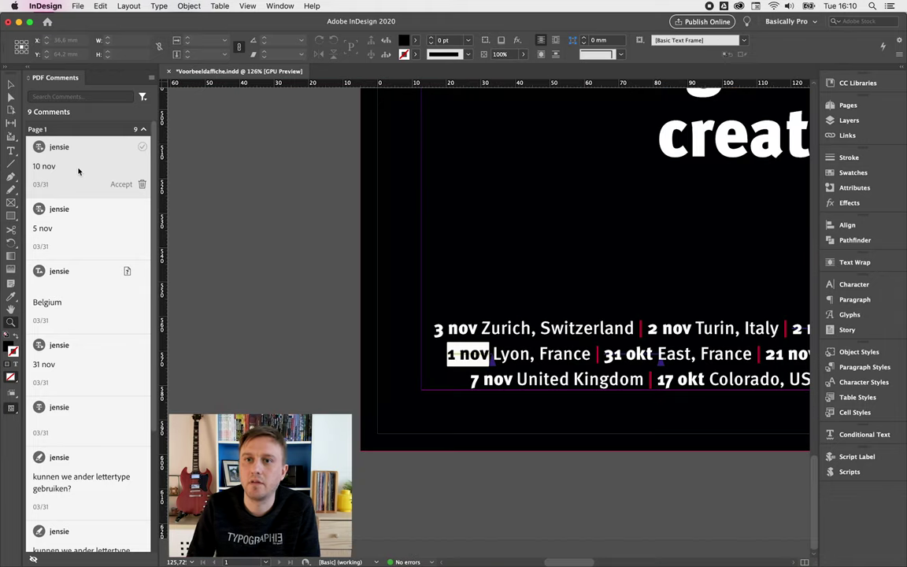
click(79, 226)
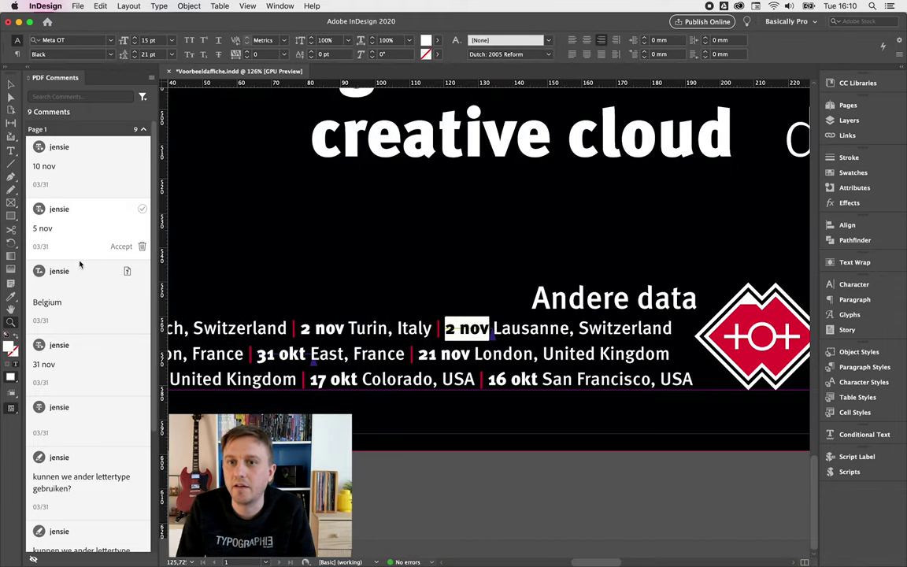
click(78, 281)
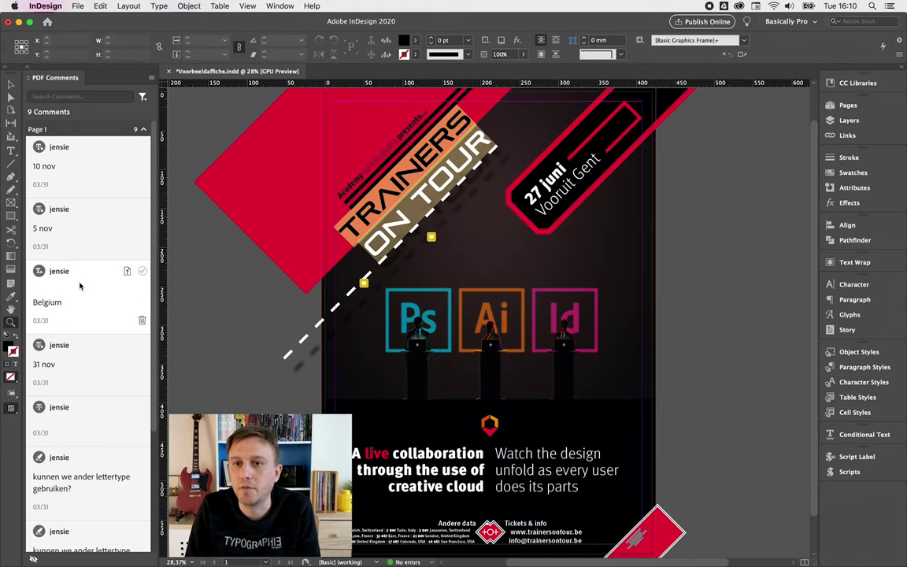
click(80, 361)
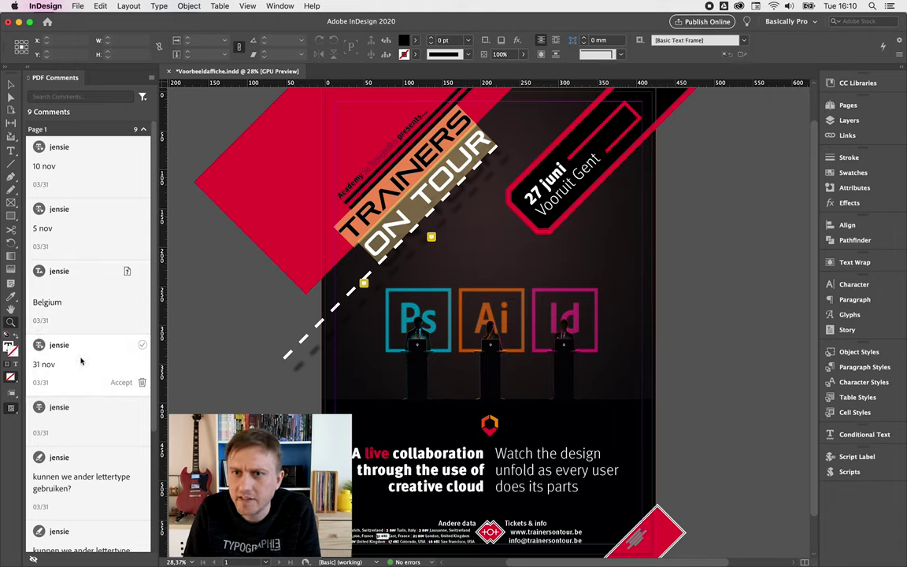
click(81, 423)
click(86, 473)
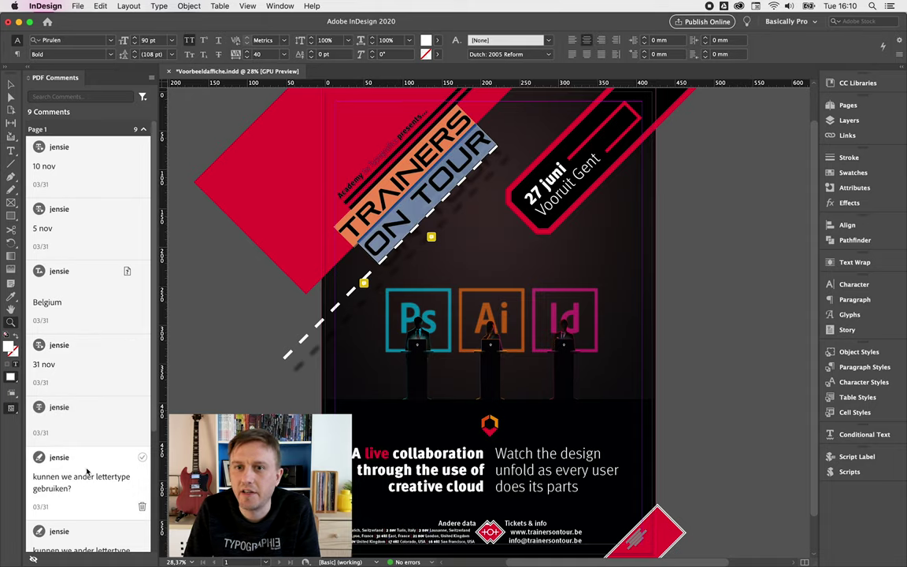
scroll(85, 519, down, 4)
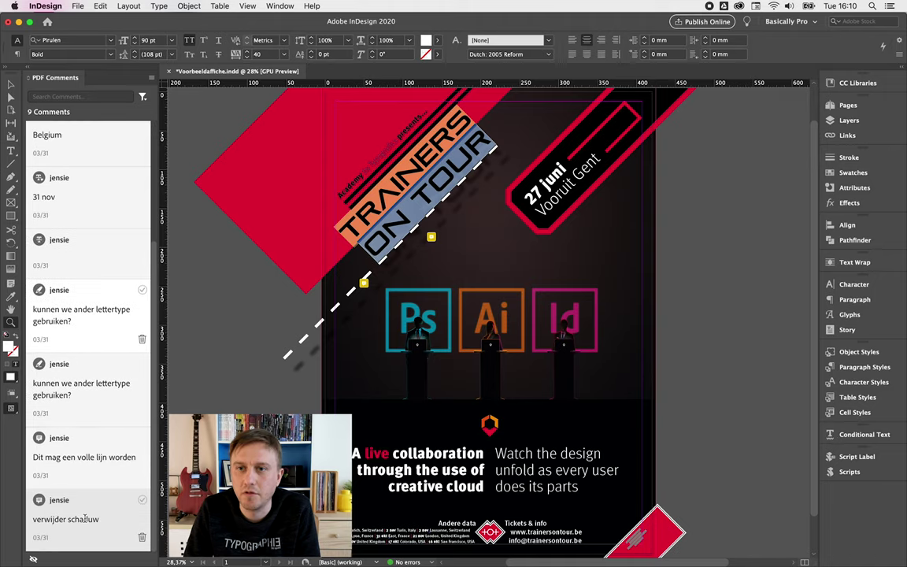
click(79, 386)
click(77, 453)
click(79, 509)
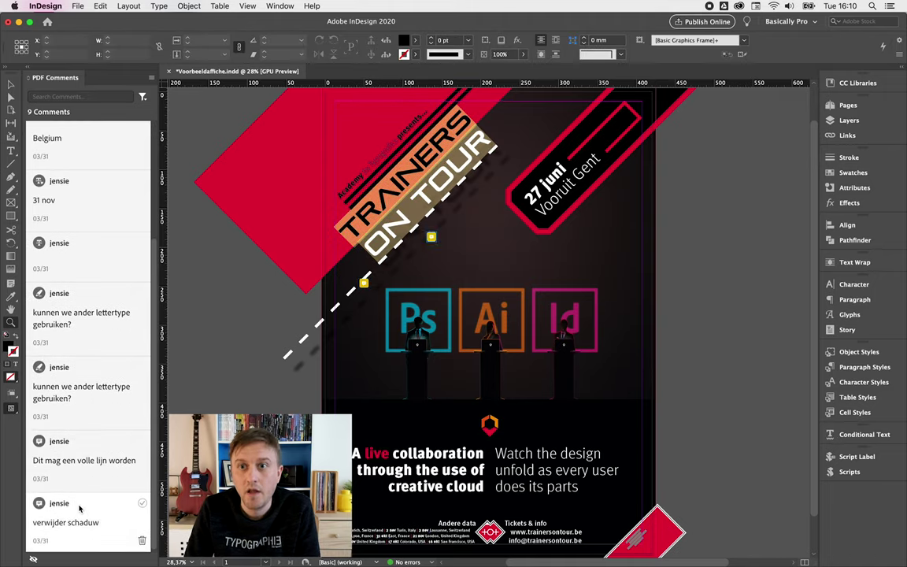
scroll(130, 173, up, 5)
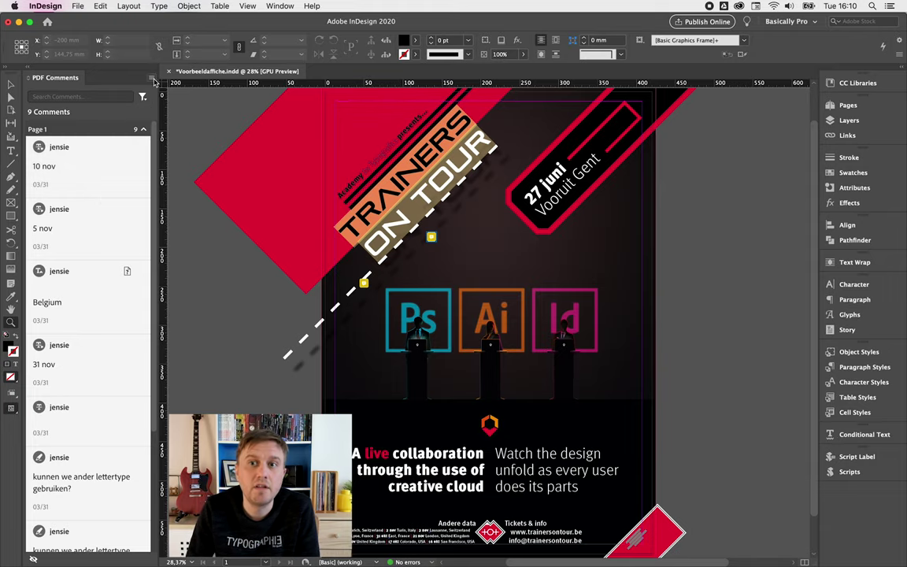
click(152, 78)
- Import the comments from Voorbeeldaffiche - Shared.pdf
click(185, 131)
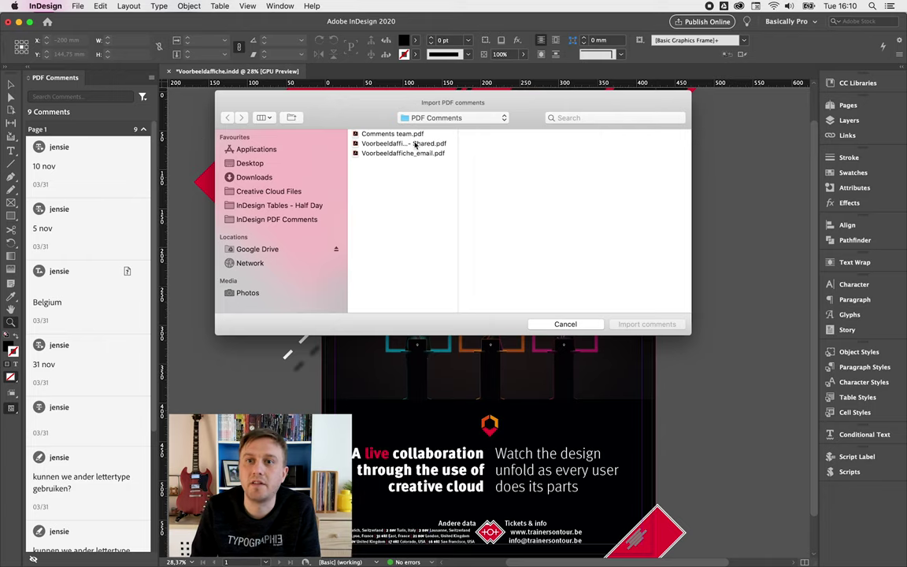
click(381, 144)
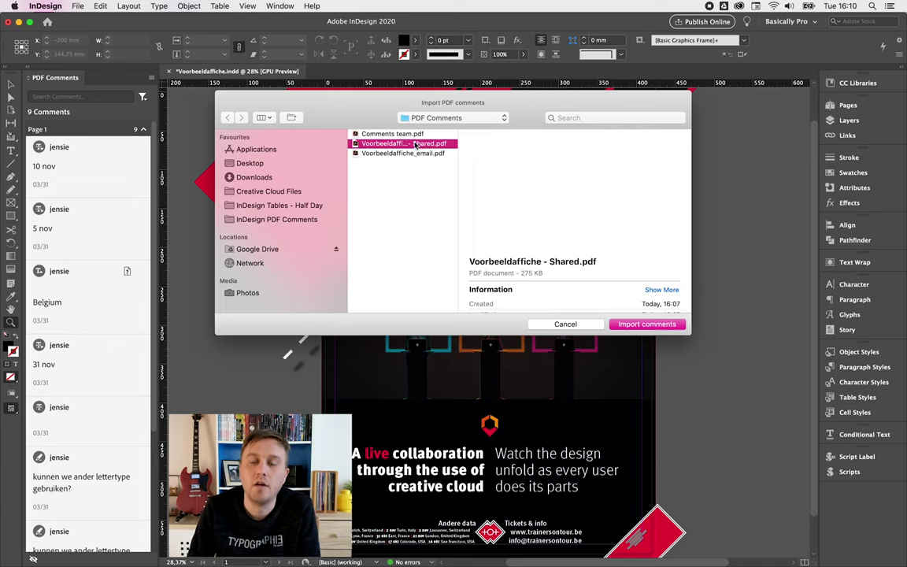
click(666, 323)
scroll(91, 217, down, 5)
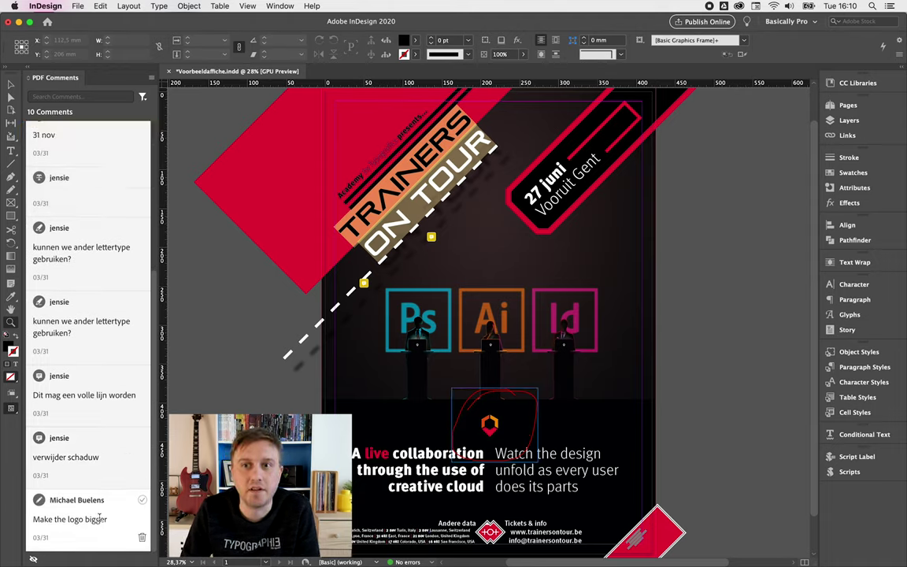
- Import the comments from Voorbeeldaffiche_email.pdf and scroll through the updated list
click(150, 77)
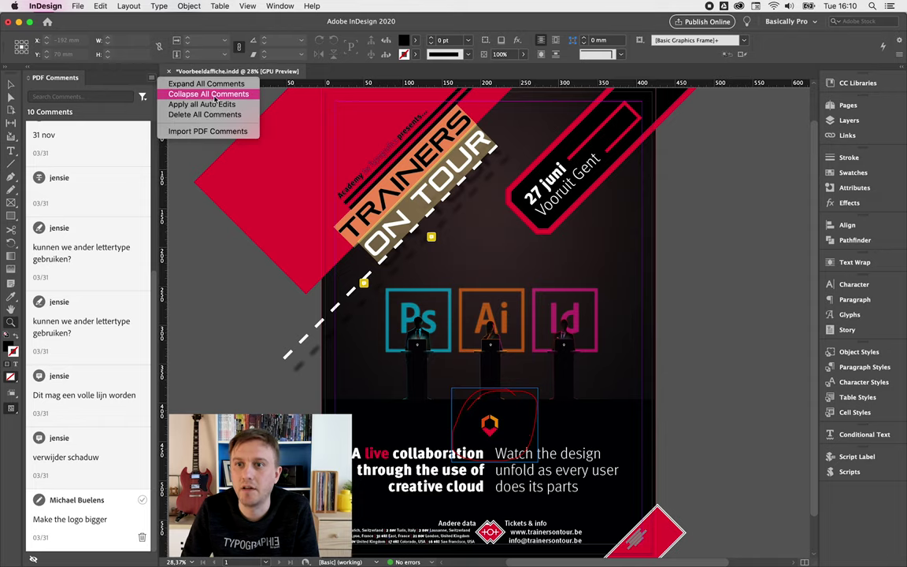
click(203, 130)
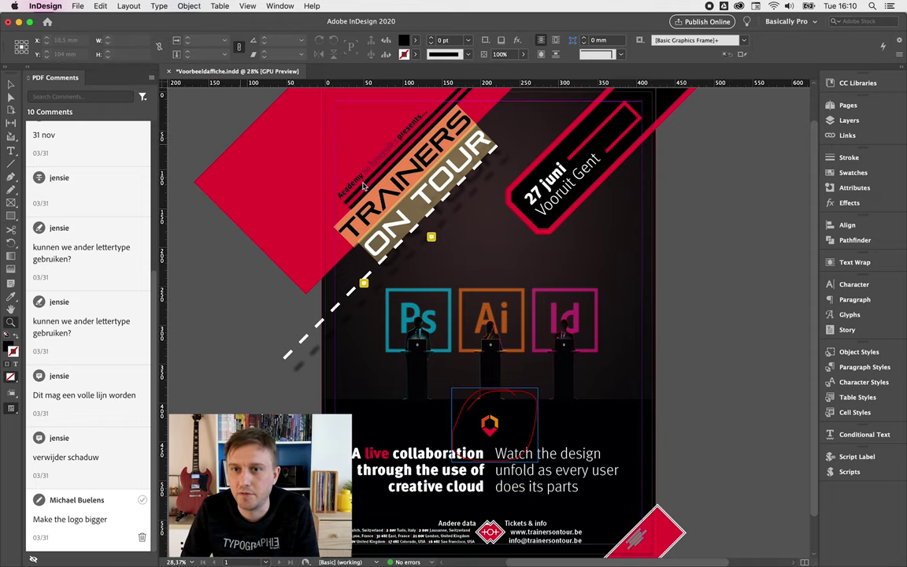
click(401, 153)
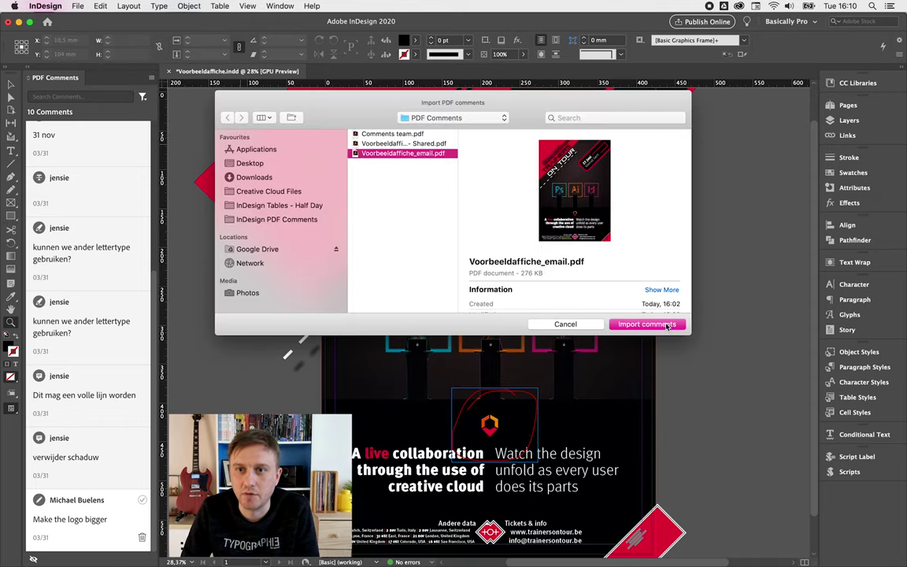
click(646, 324)
scroll(105, 396, down, 5)
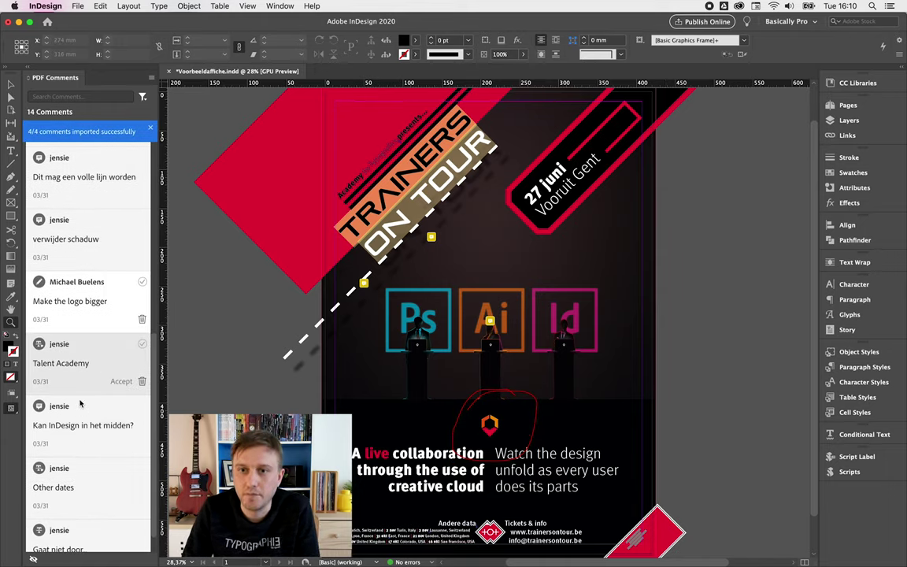
scroll(82, 402, down, 1)
click(87, 398)
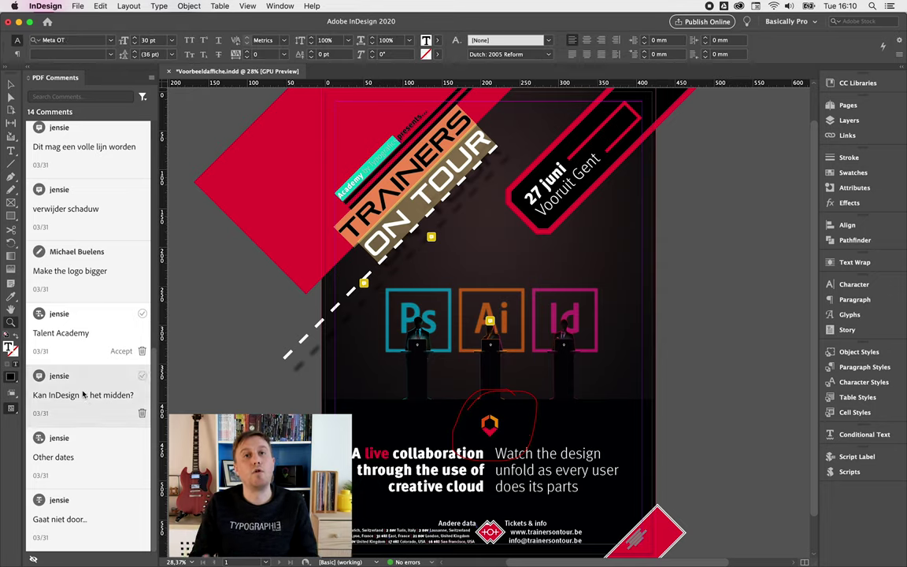
click(88, 452)
click(88, 515)
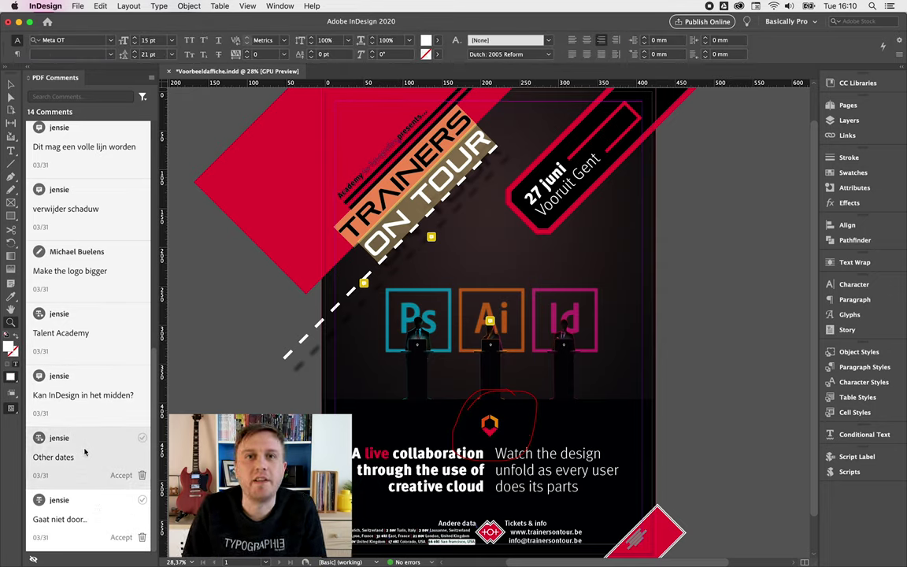
scroll(87, 445, up, 10)
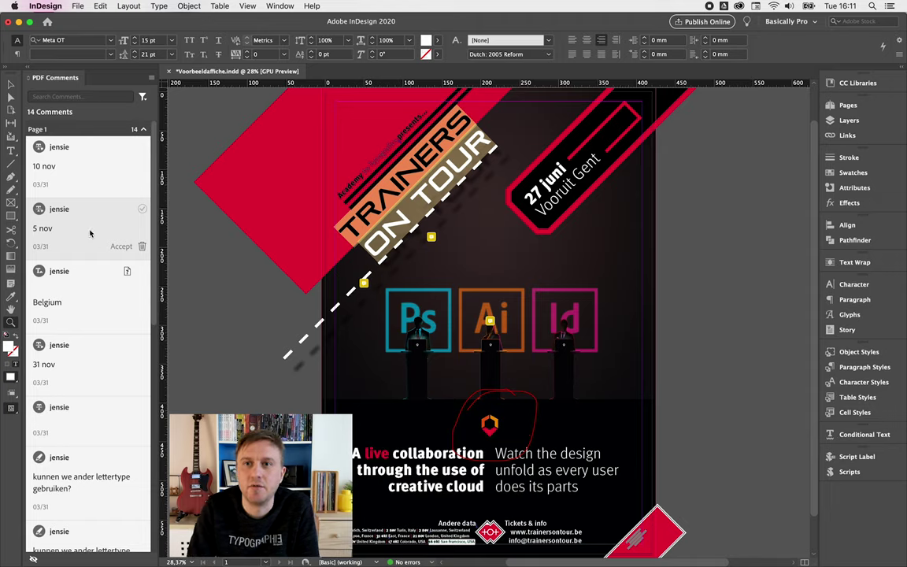
click(89, 162)
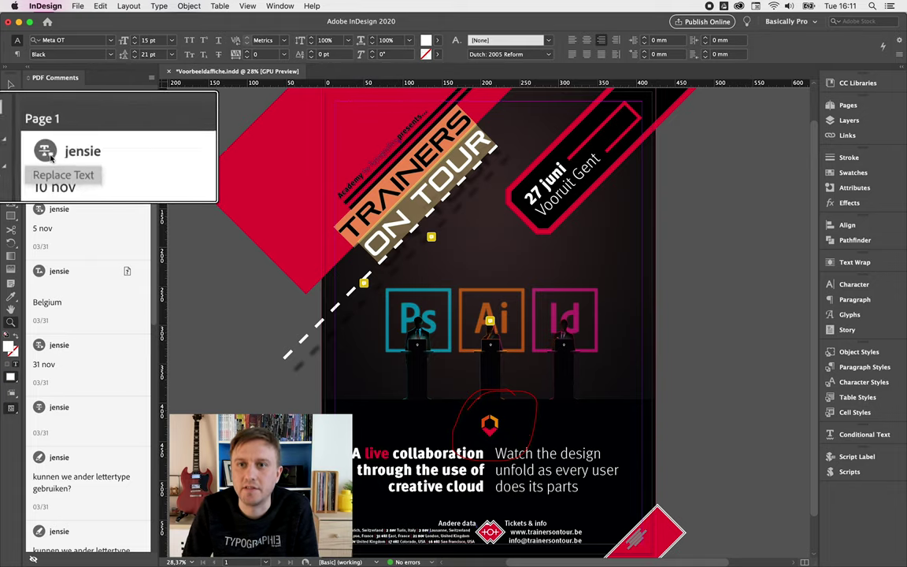
click(57, 285)
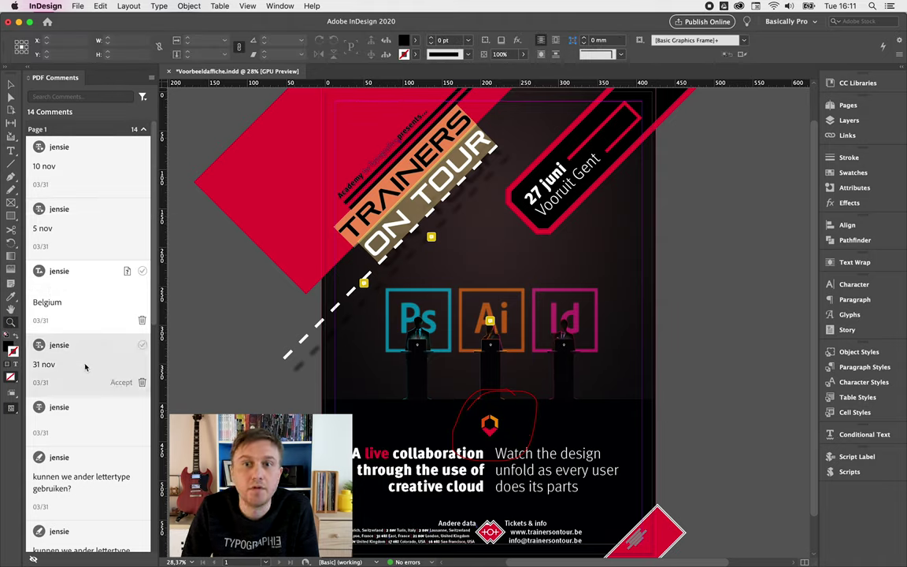
click(65, 423)
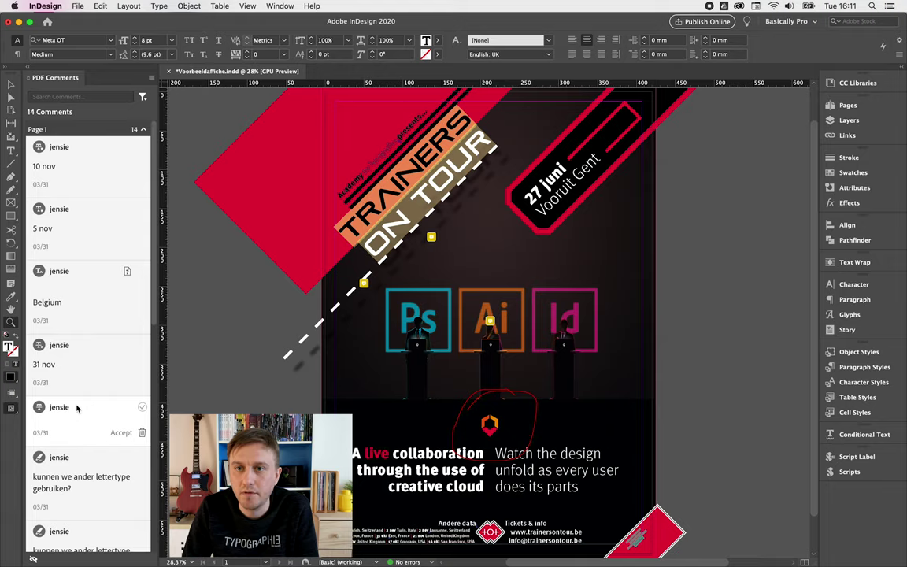
- Accept the 10 nov comment so the Lyon, France date reads 10 nov
click(103, 160)
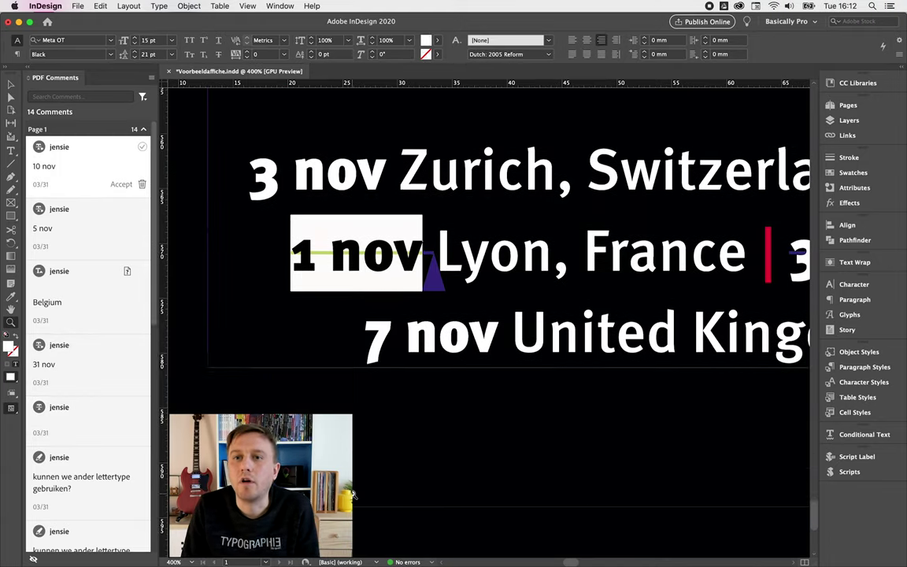
click(87, 207)
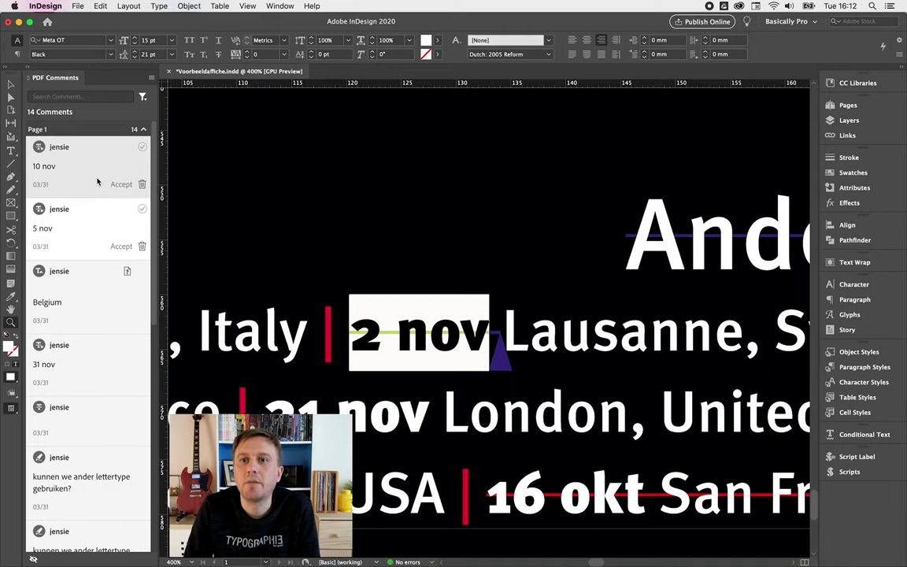
click(77, 151)
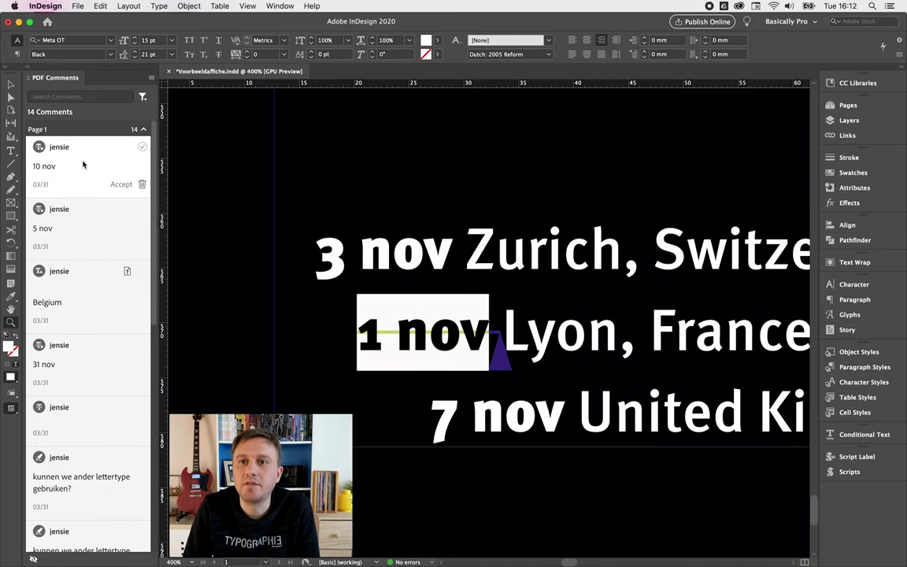
click(120, 185)
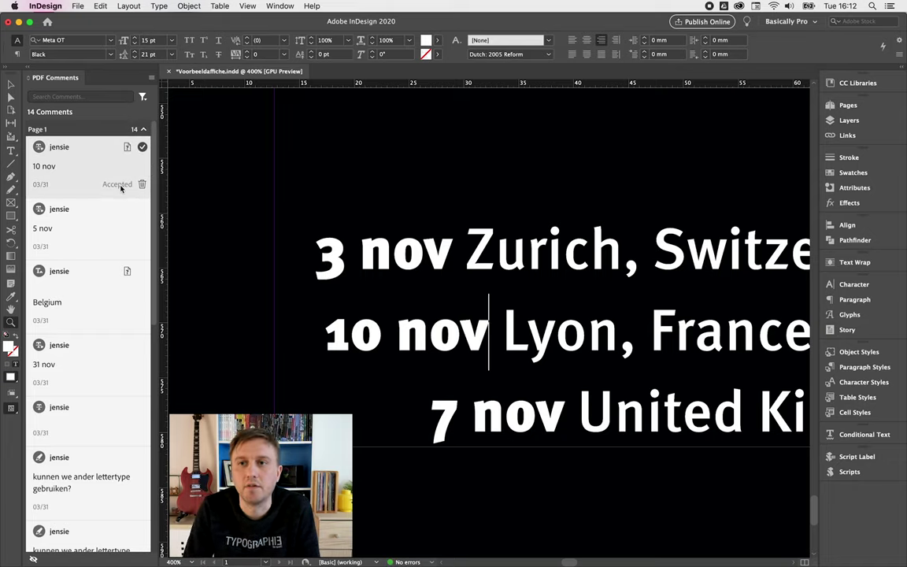
click(121, 186)
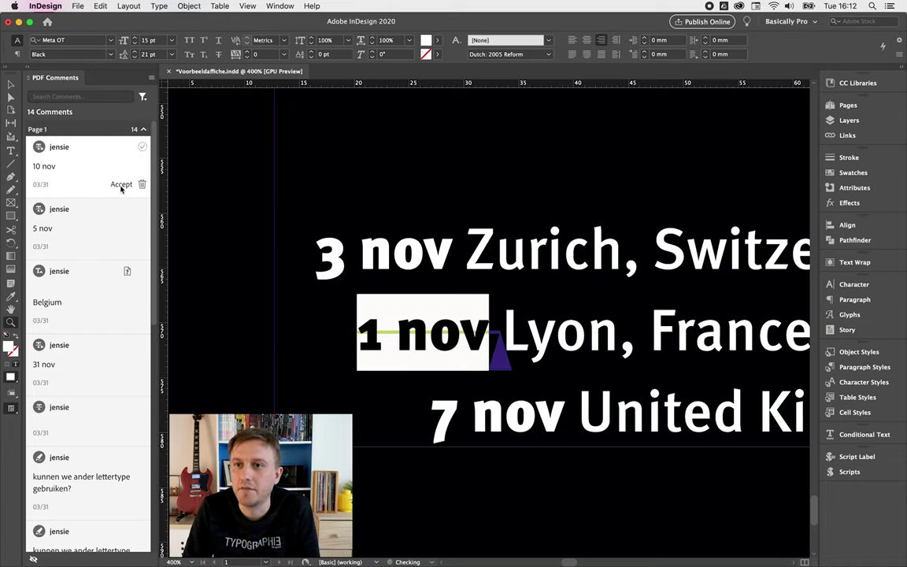
click(118, 186)
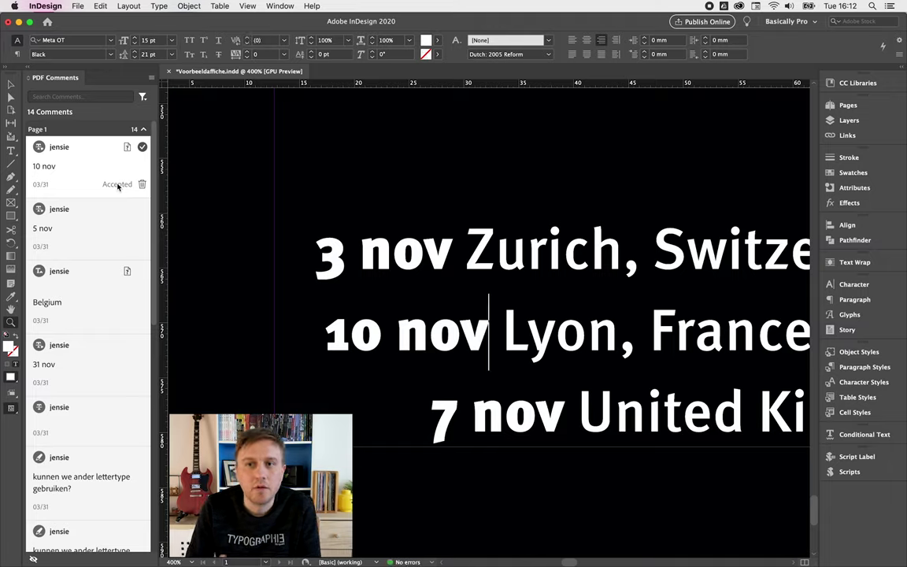
- Filter the comment list by Status to show only Unresolved comments
mouse_move(129, 203)
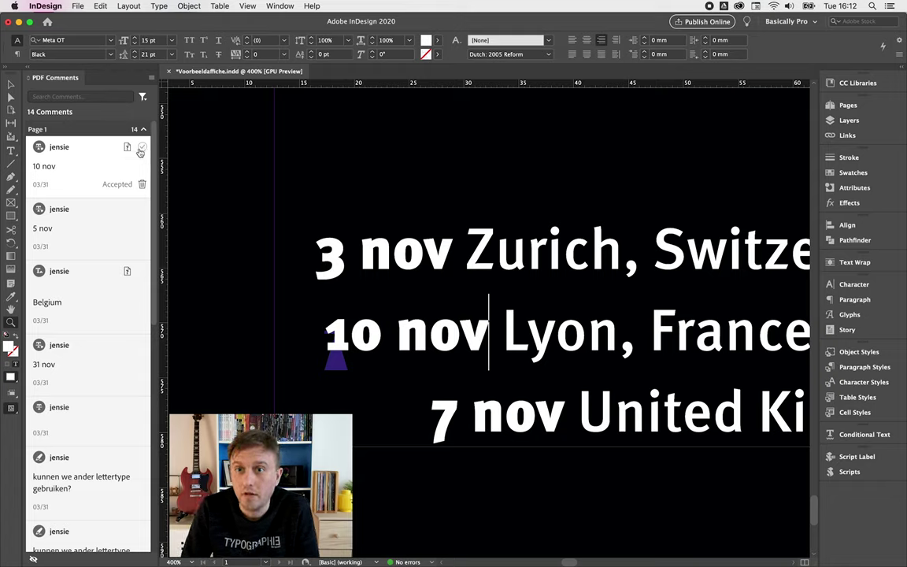
click(143, 96)
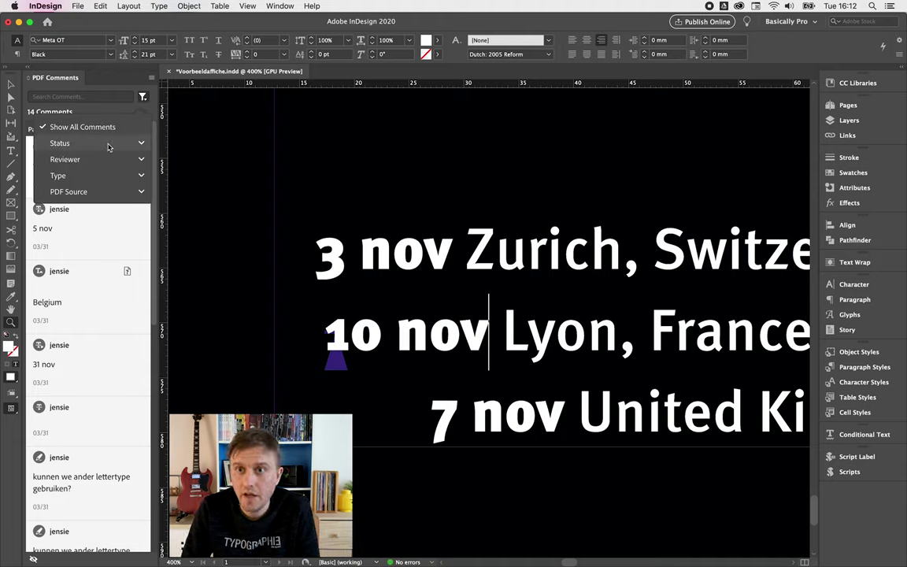
click(139, 144)
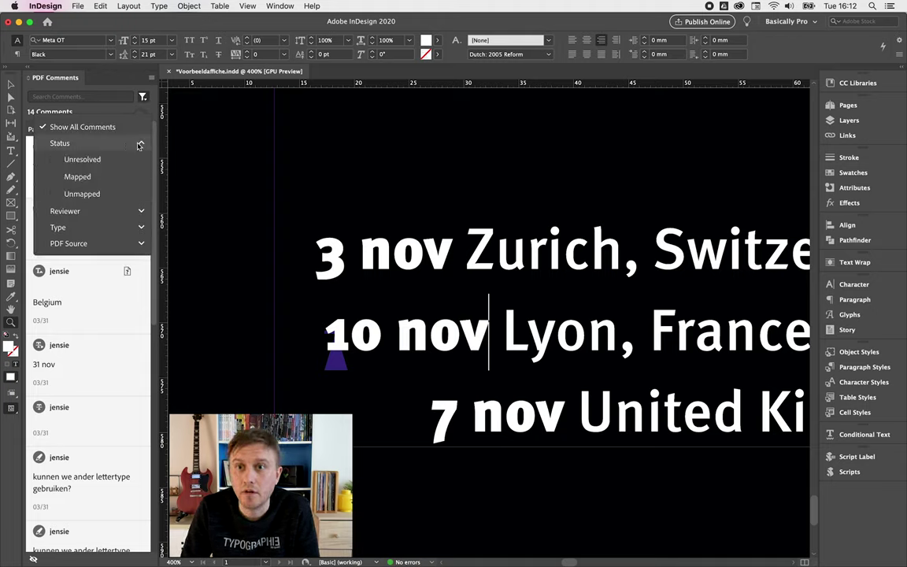
click(96, 163)
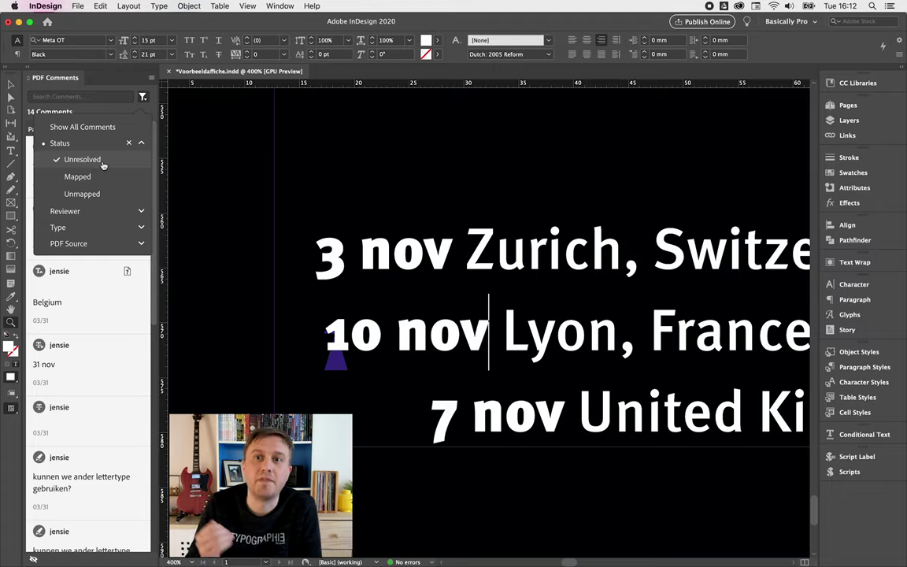
click(142, 143)
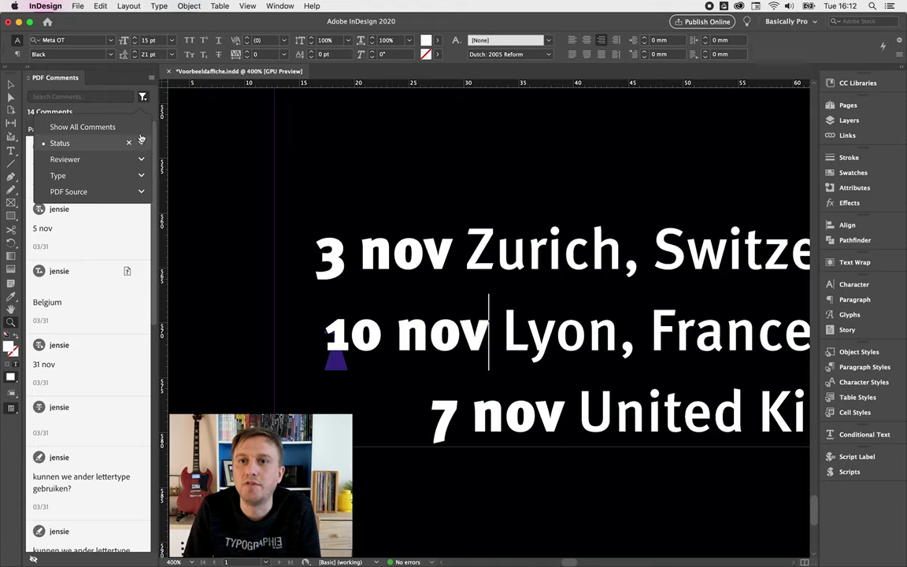
click(143, 96)
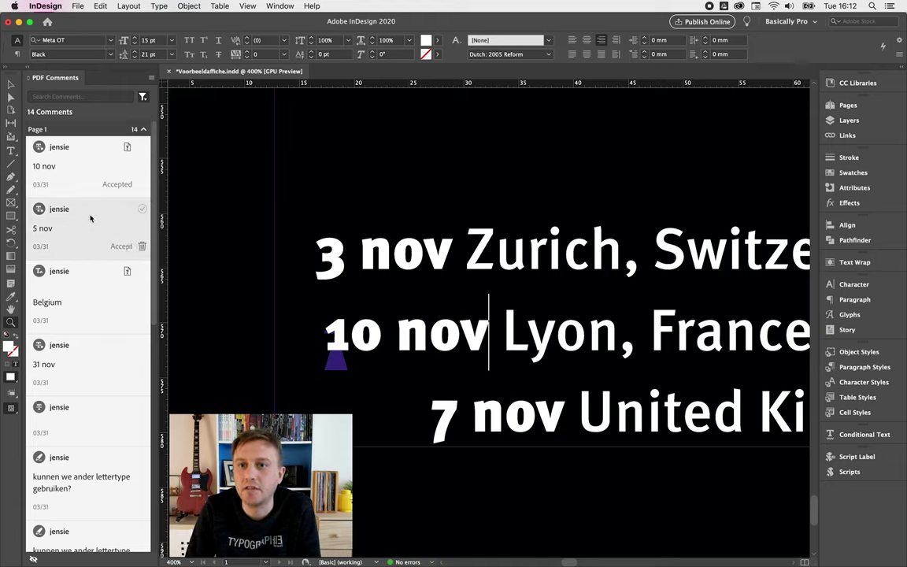
- Drop the accepted 10 nov comment and inspect the 5 nov comment on the Lausanne date
click(142, 147)
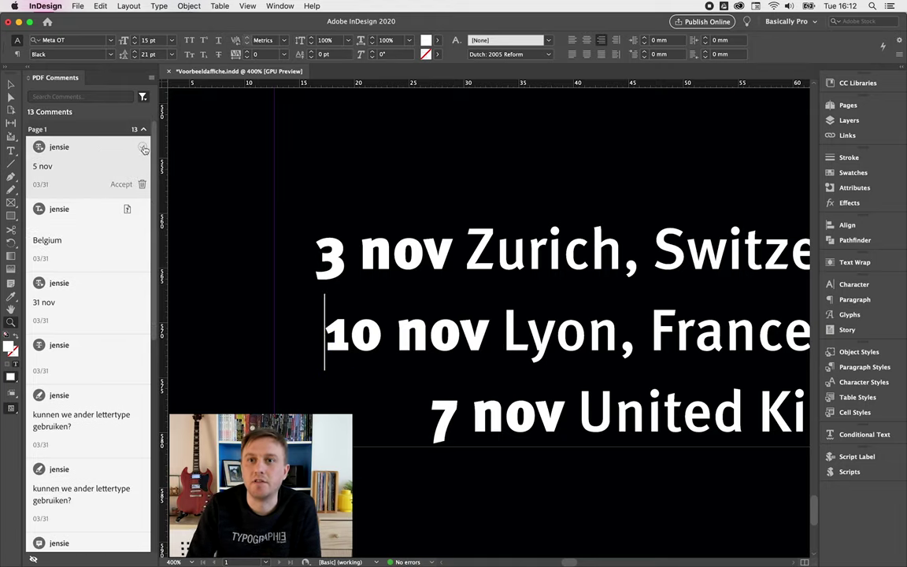
click(89, 170)
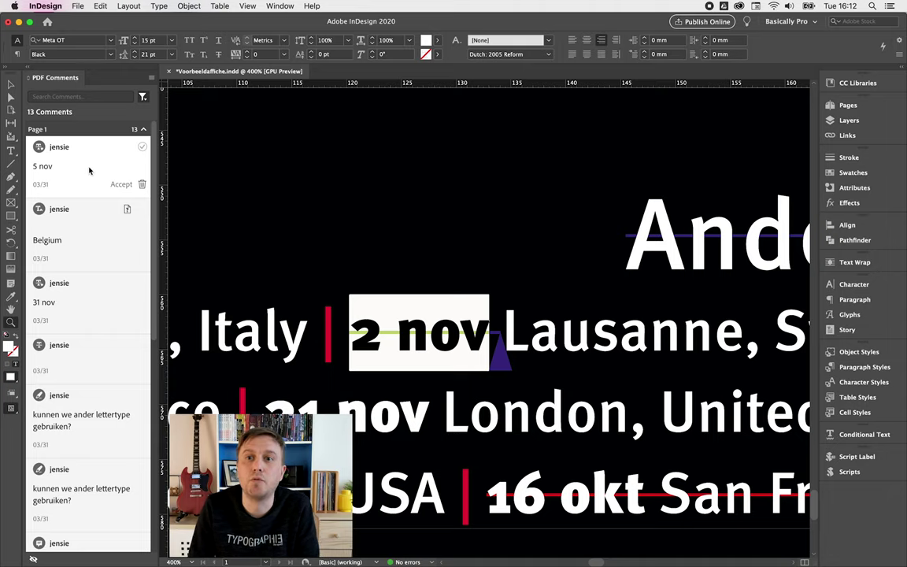
click(121, 183)
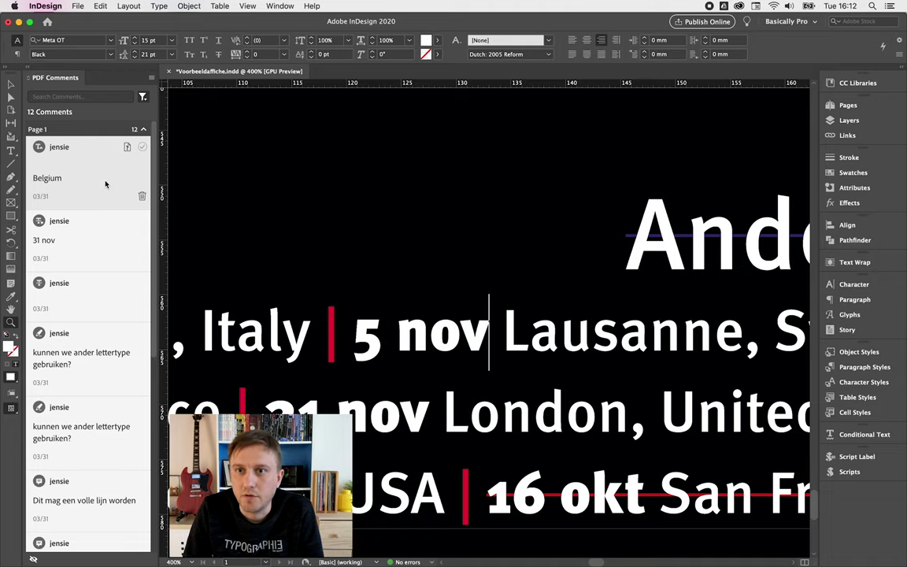
- Zoom around the poster to inspect the address text and the 31 okt date line
key(super+0)
key(Escape)
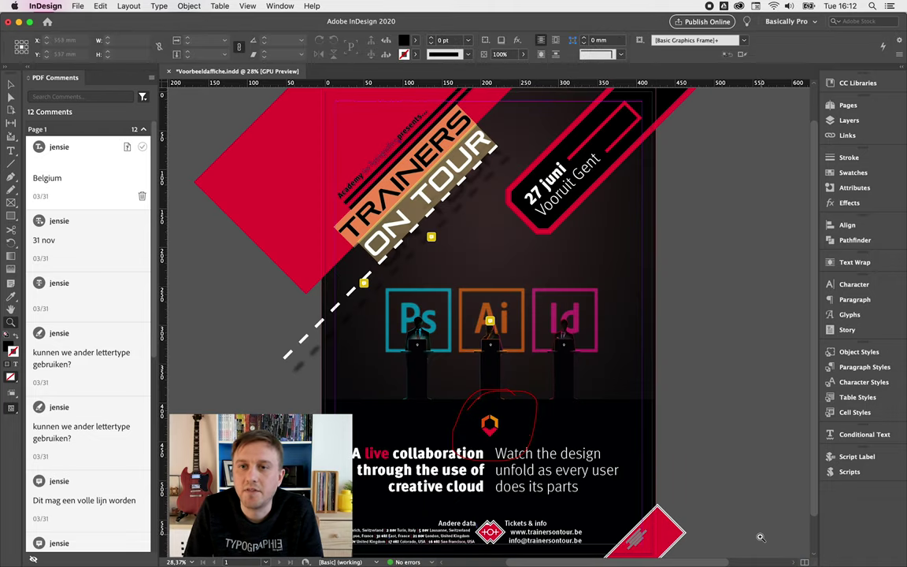
key(super+2)
click(606, 506)
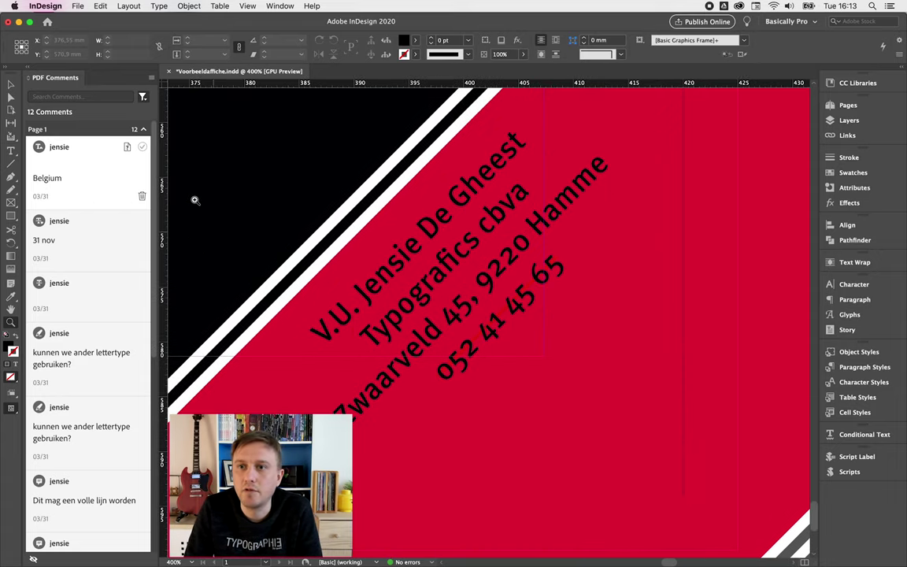
click(89, 187)
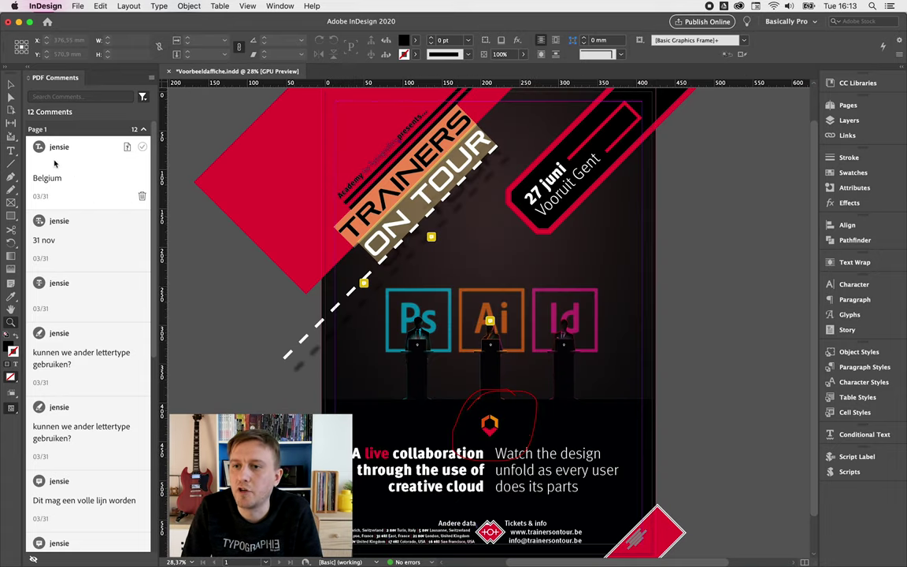
click(108, 239)
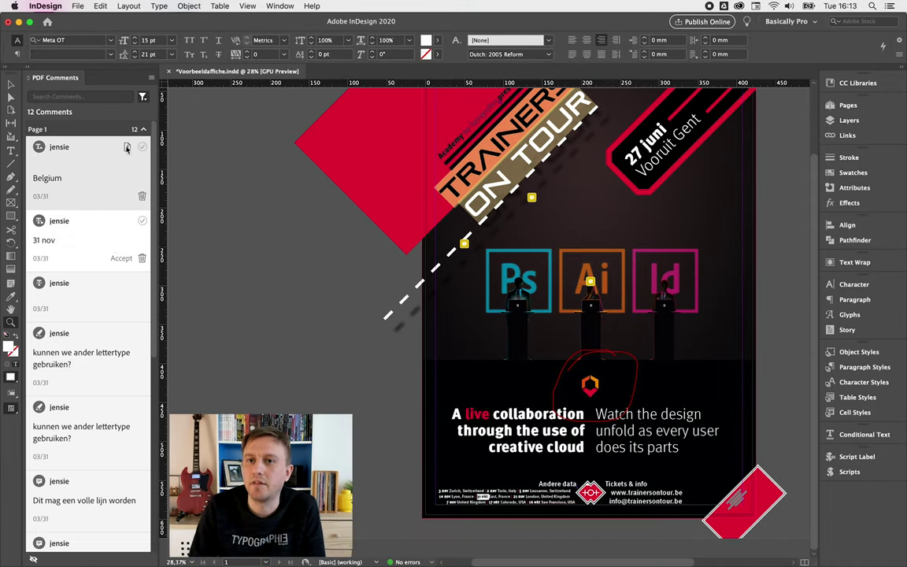
mouse_move(126, 148)
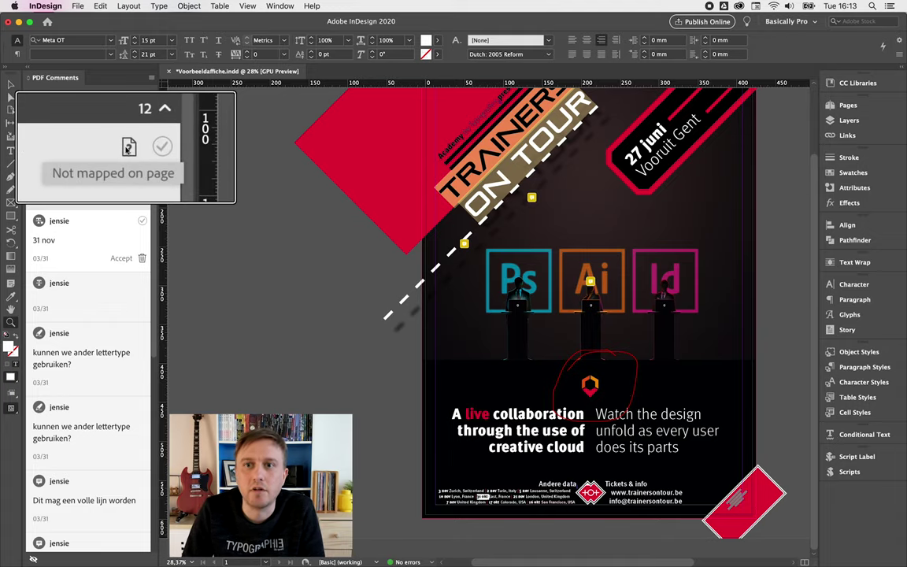
drag(472, 482, 508, 508)
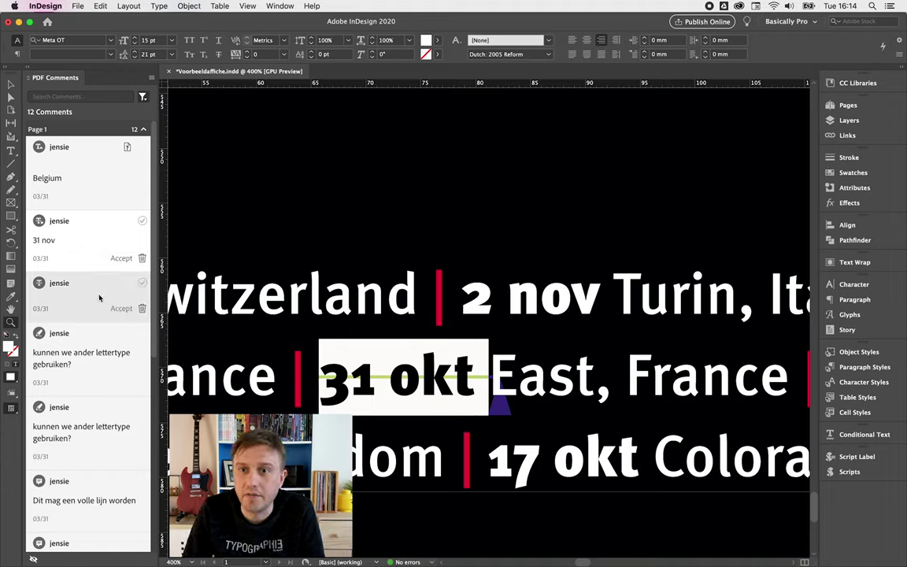
- Step through the remaining comments, select Belgium, and open the panel's bulk actions menu
click(106, 296)
click(119, 373)
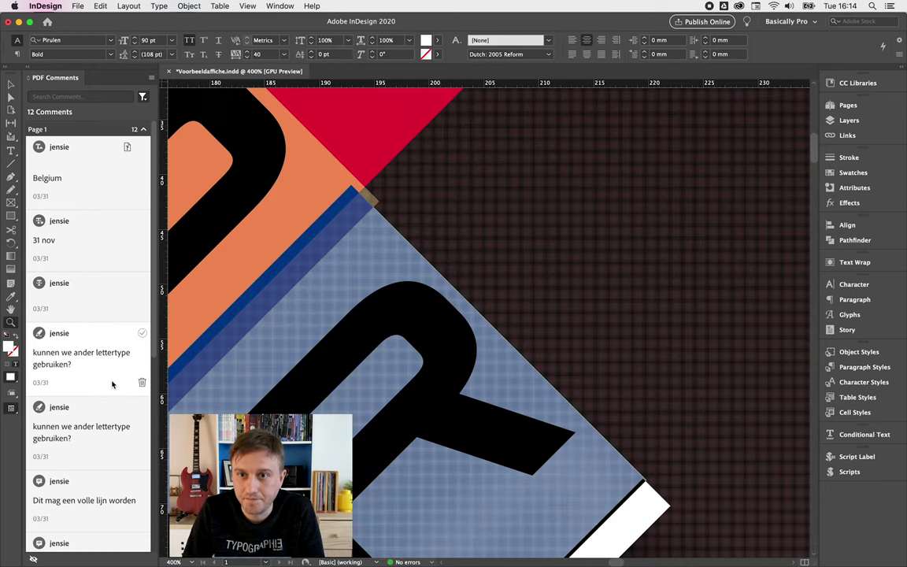
click(93, 425)
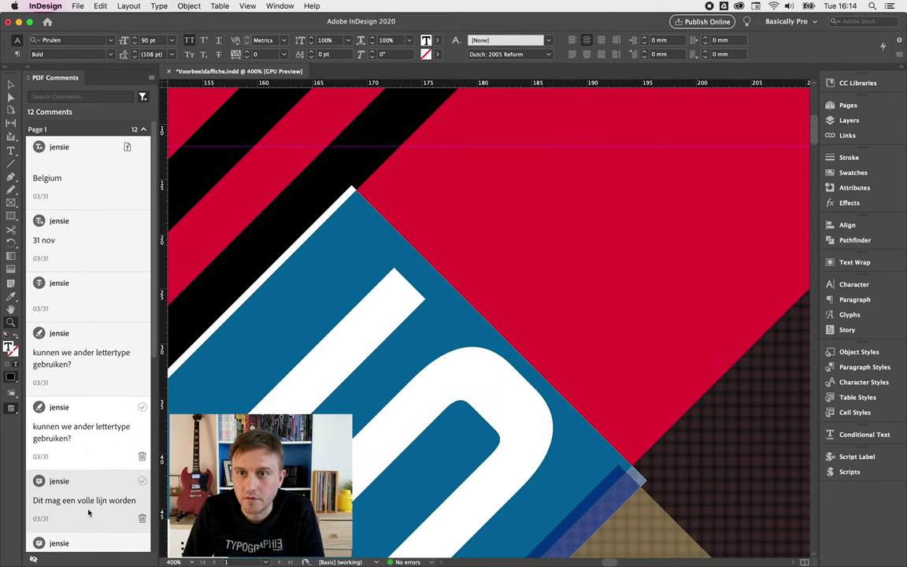
click(79, 354)
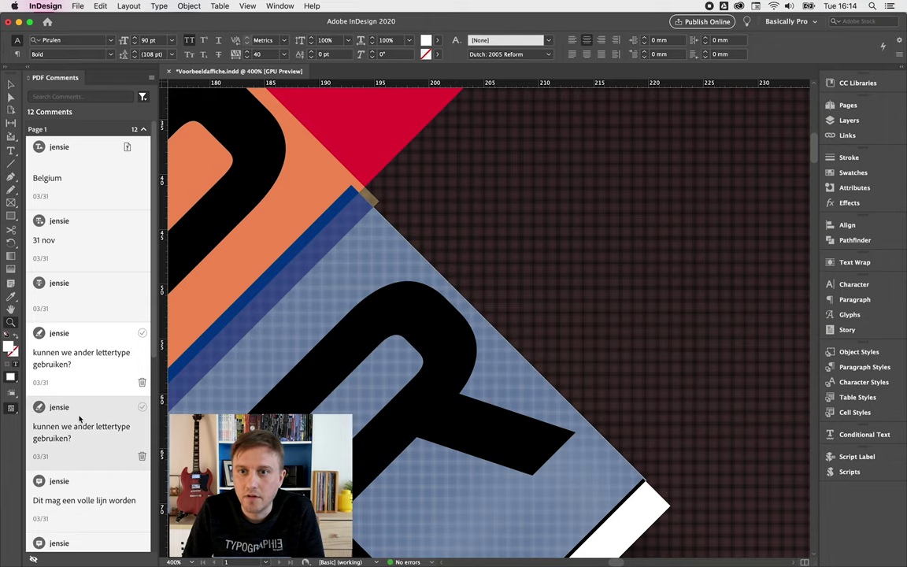
click(79, 419)
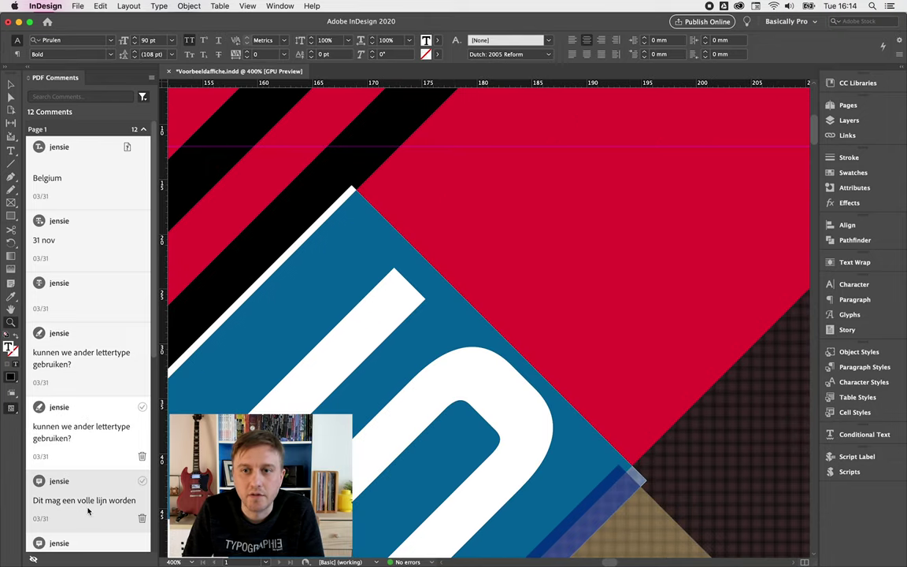
click(89, 506)
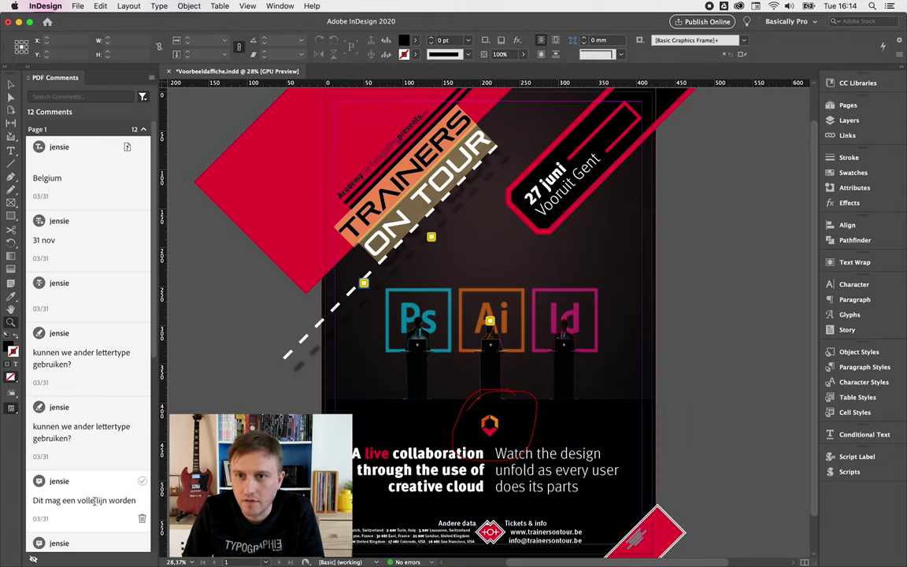
scroll(95, 492, down, 3)
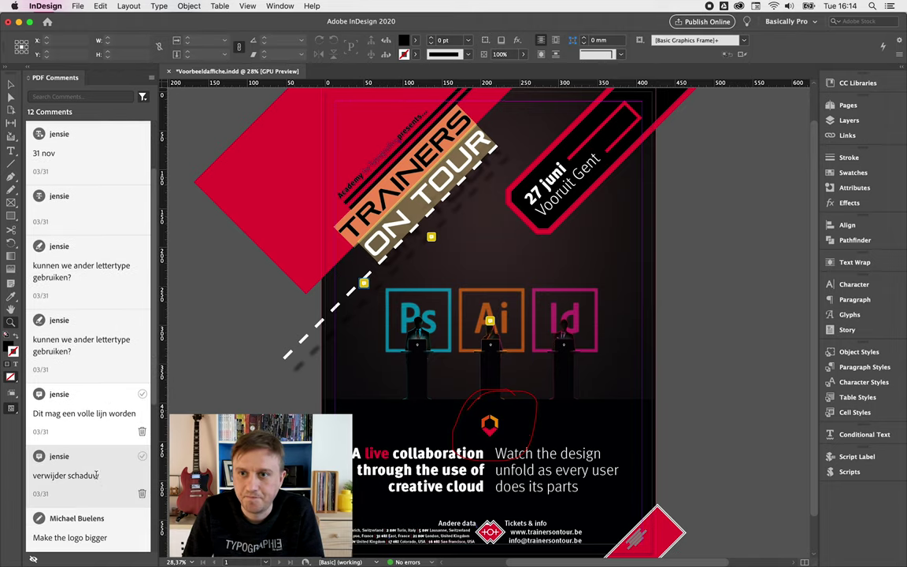
scroll(100, 482, up, 3)
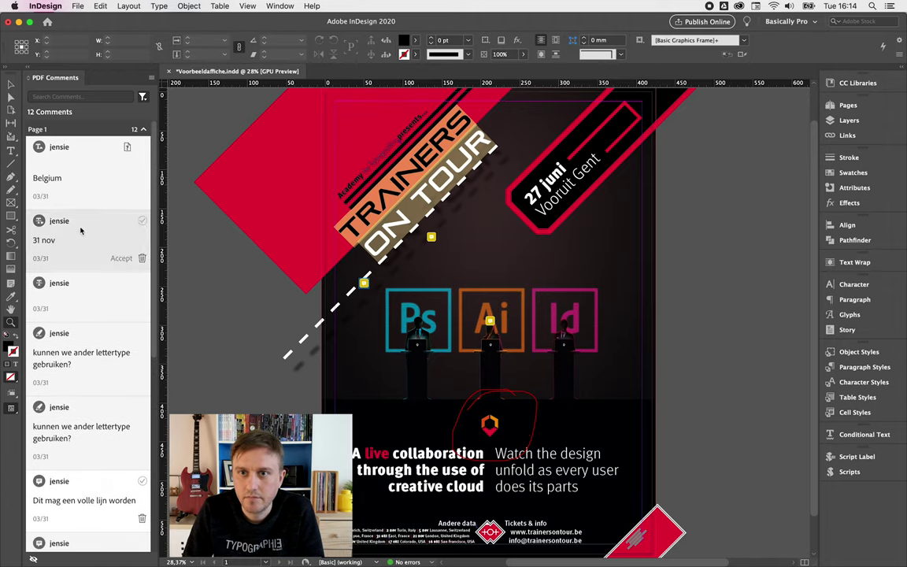
click(94, 164)
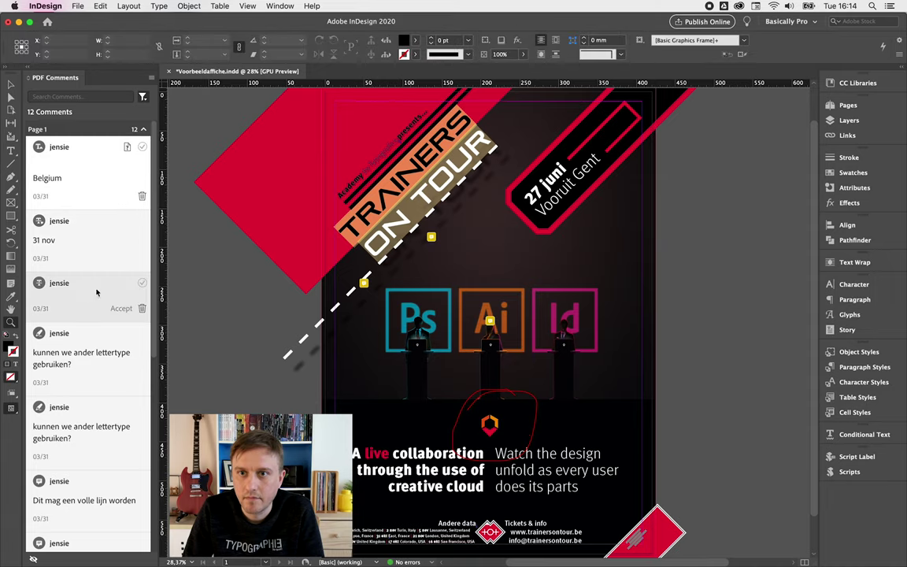
click(150, 77)
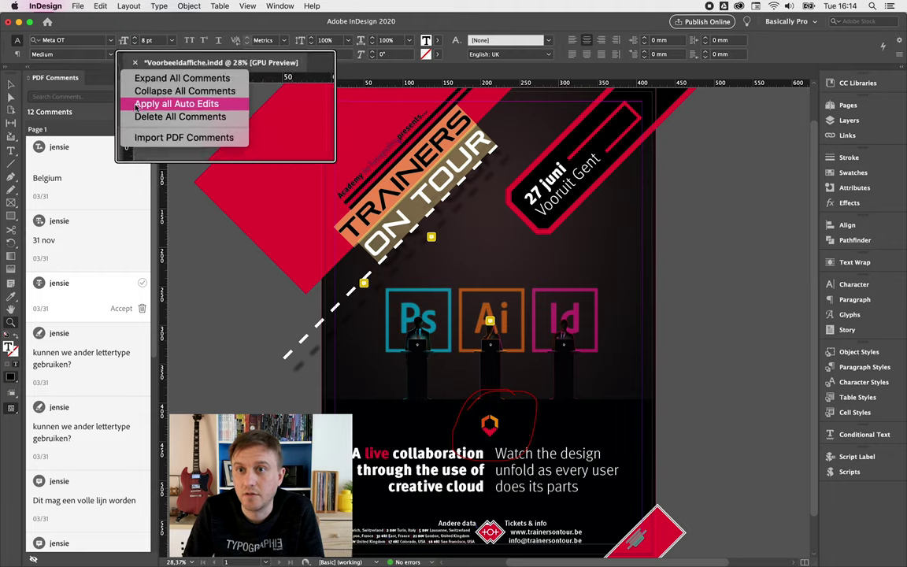
- Apply all auto edits, check the Other dates text, then undo Apply All Auto Edits
click(193, 104)
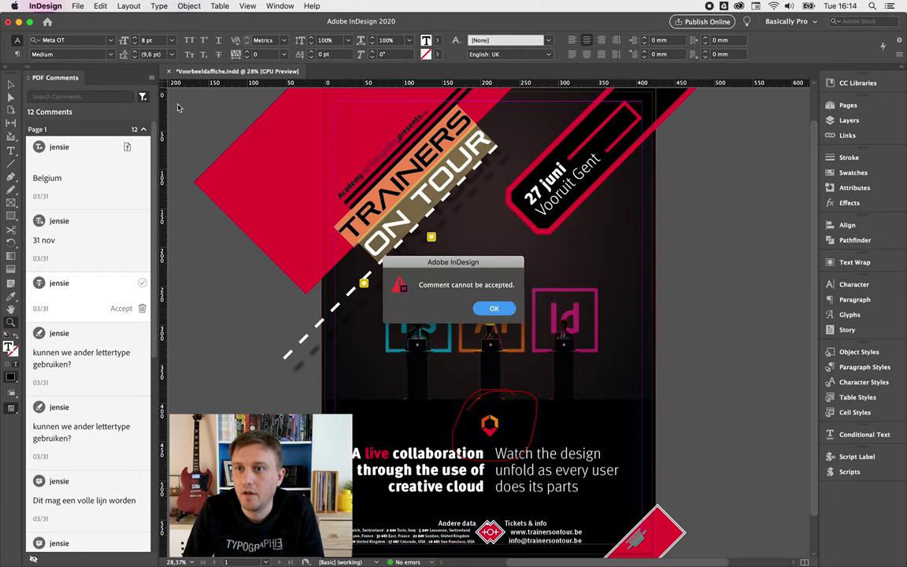
key(Return)
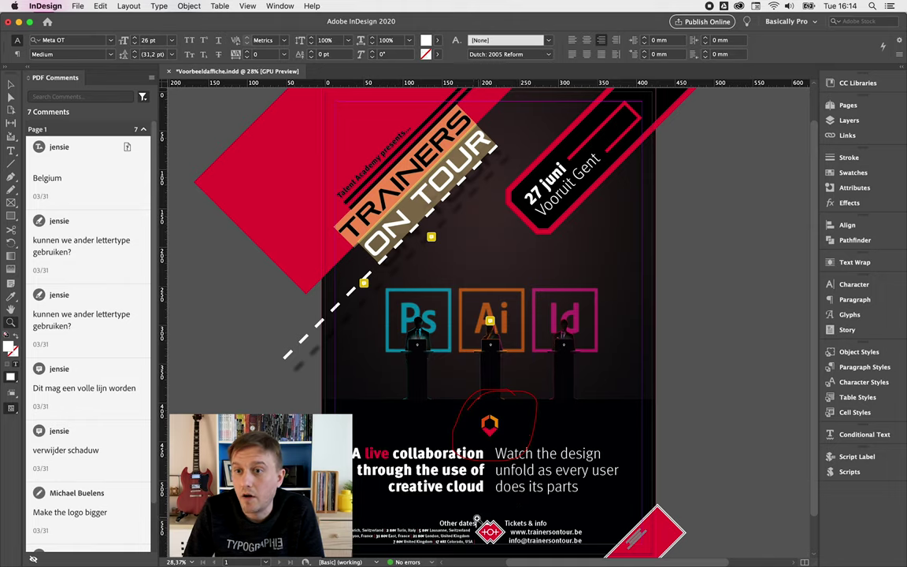
click(432, 535)
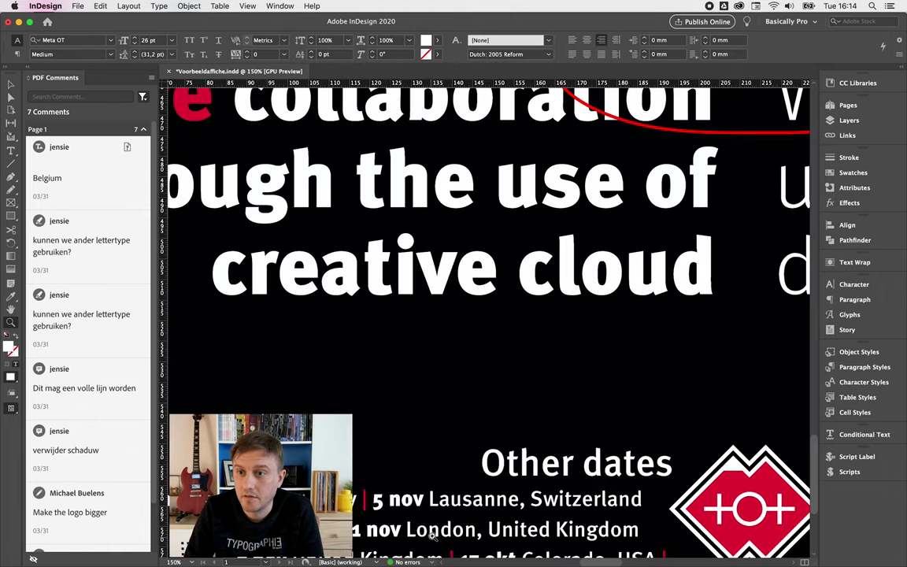
alt+click(433, 535)
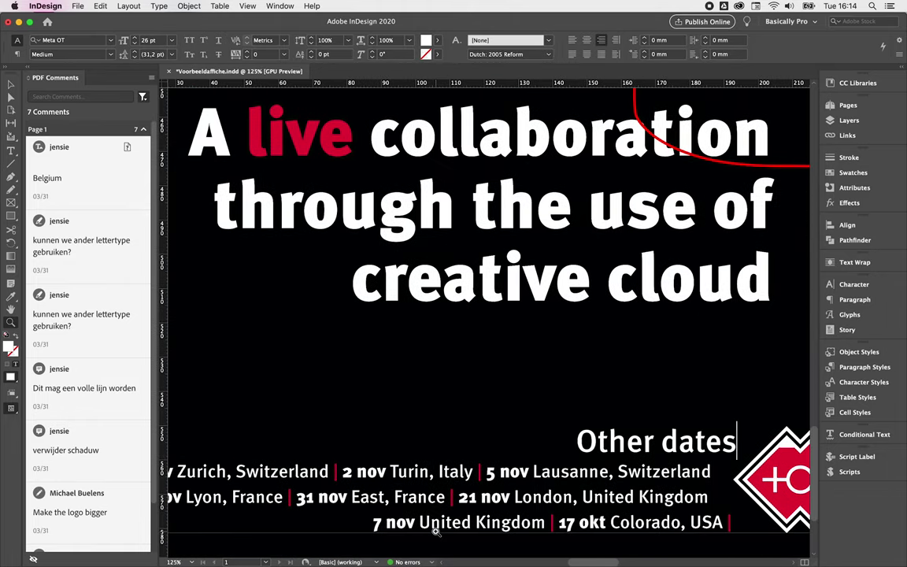
click(82, 11)
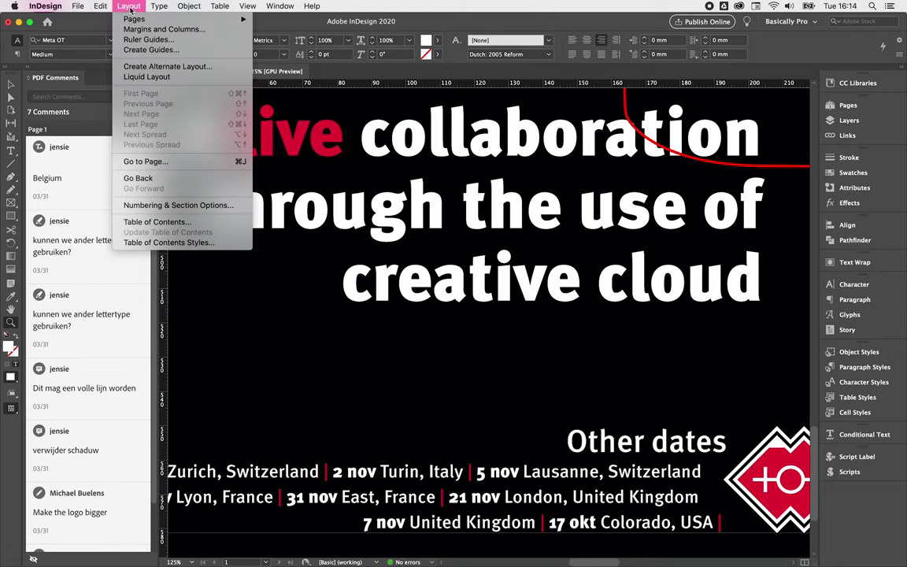
click(137, 22)
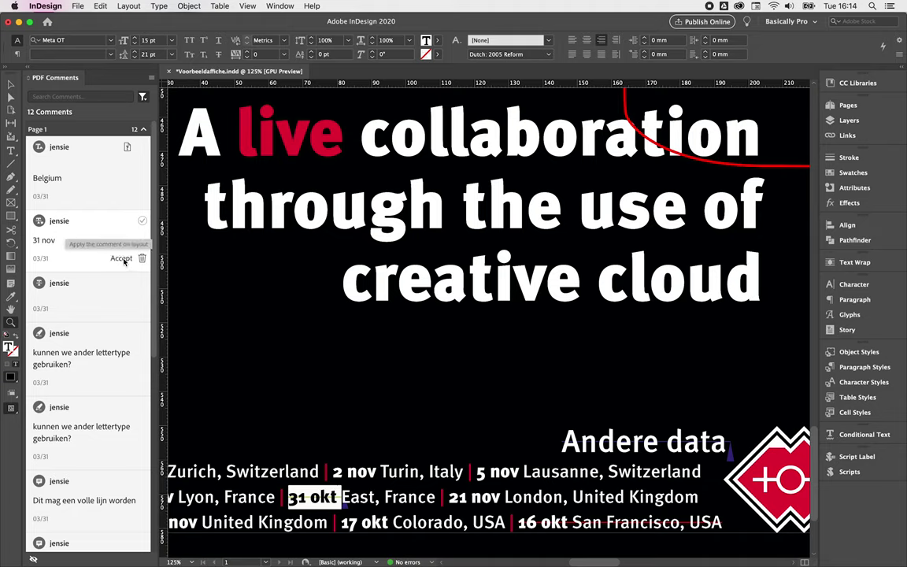
- Accept the 31 nov comment so the poster reads 31 nov East, France
click(122, 259)
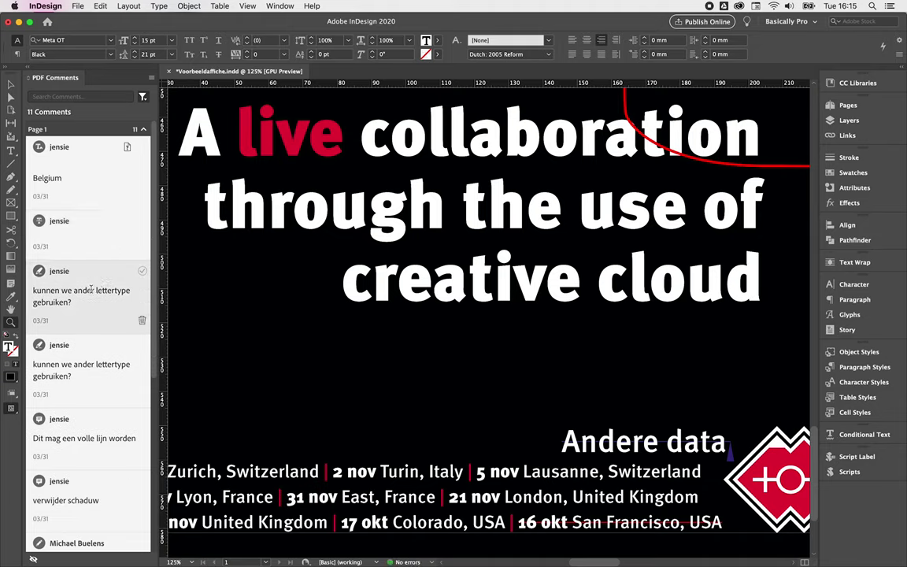
key(super+z)
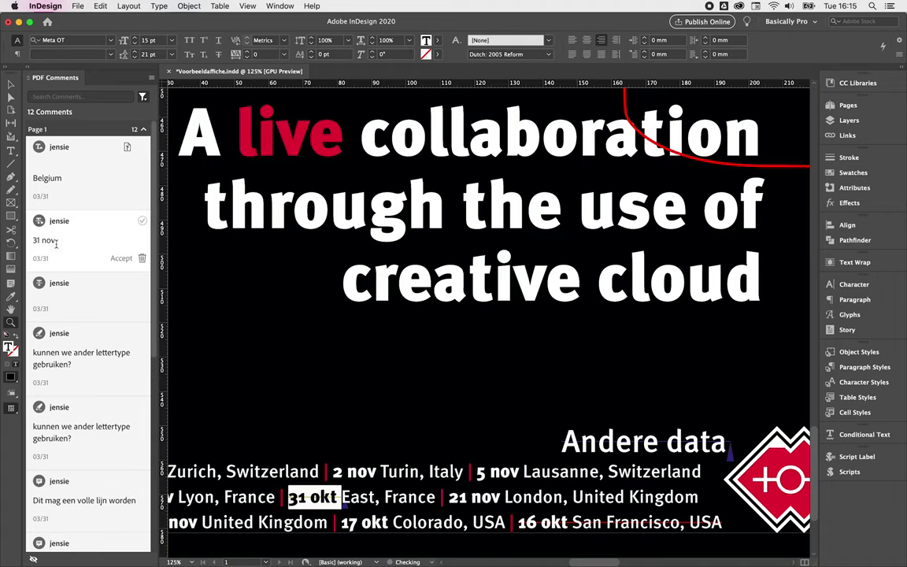
drag(33, 240, 69, 246)
click(63, 244)
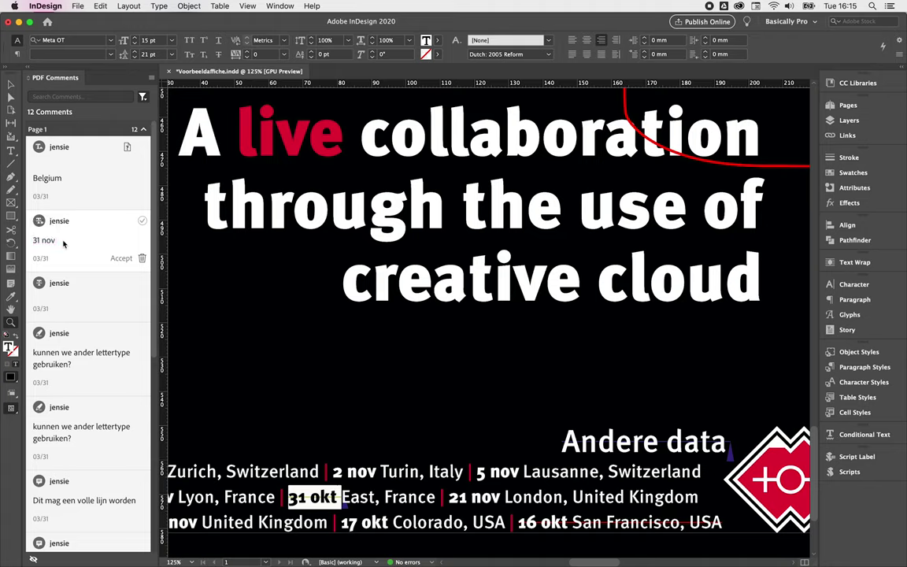
click(121, 262)
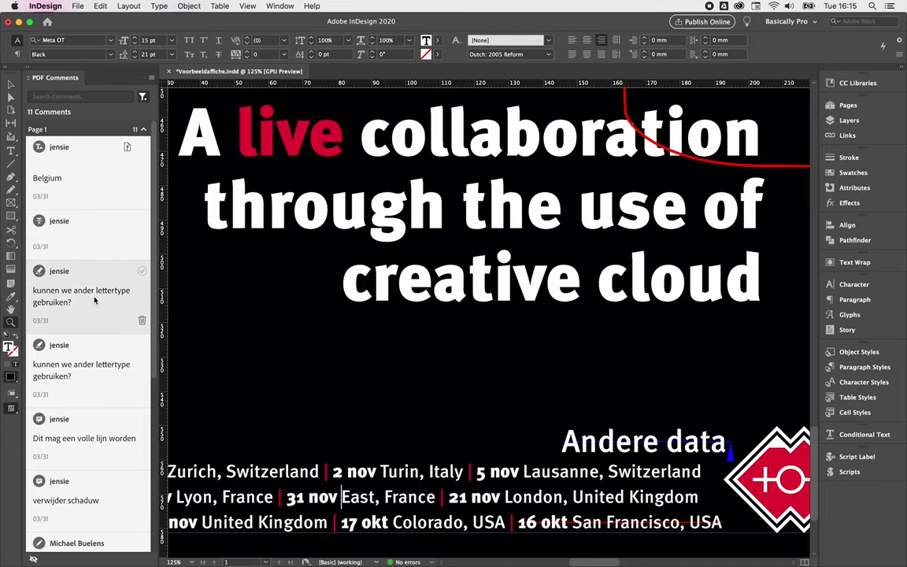
- Accept deleting the phone number from the red credits label
click(96, 230)
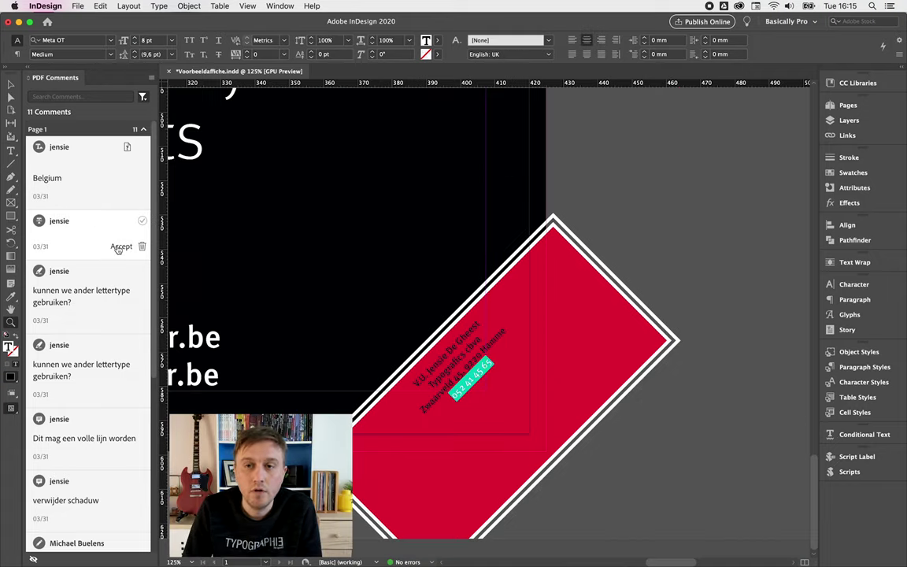
click(121, 246)
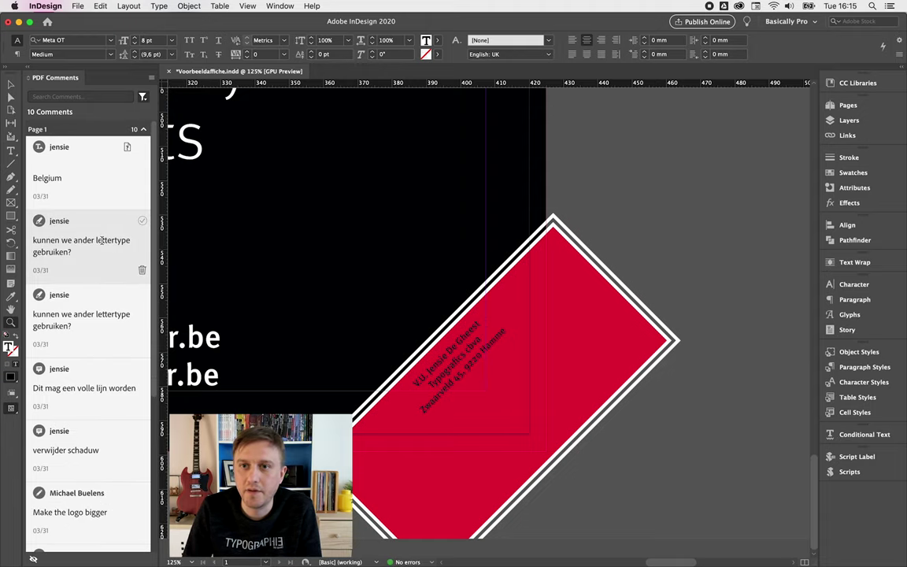
click(101, 241)
- Accept the Talent Academy text change and zoom in to check it
click(90, 314)
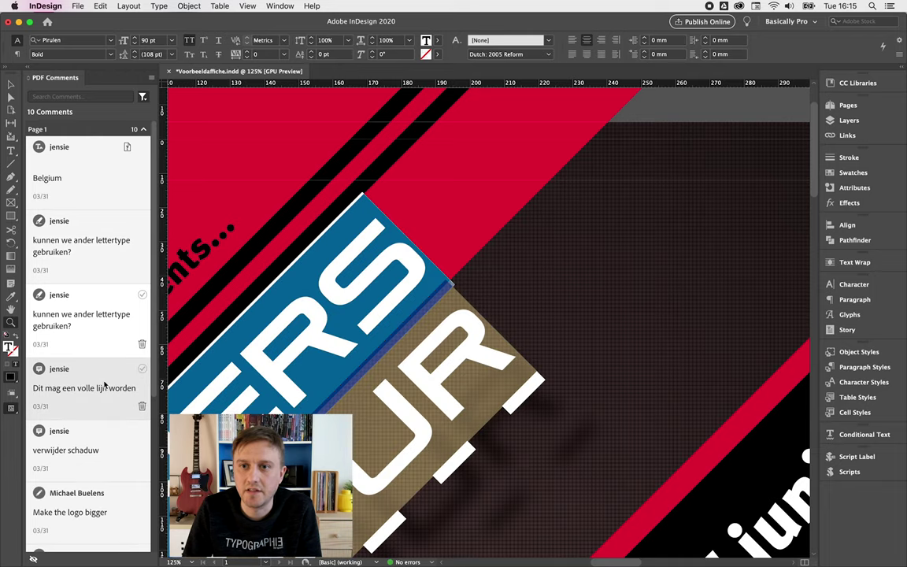
click(104, 383)
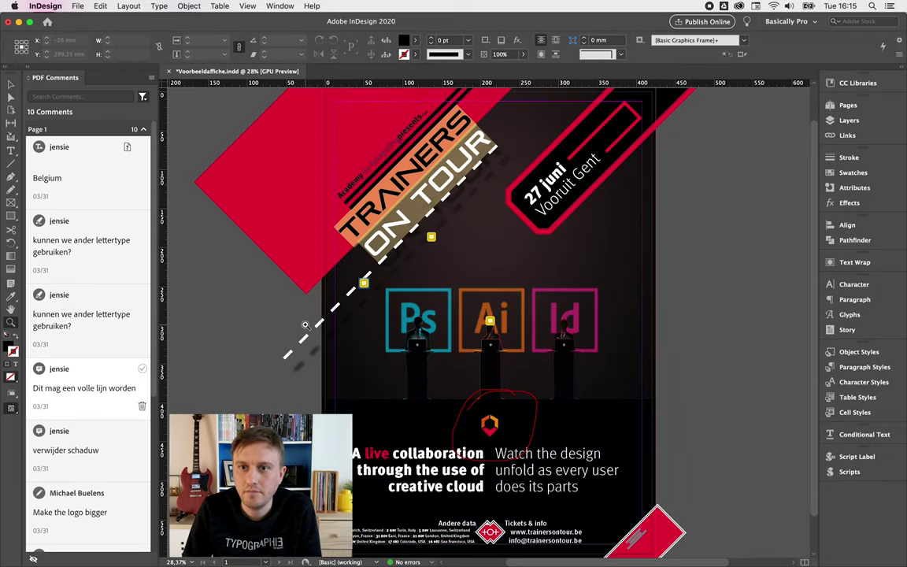
click(92, 454)
scroll(93, 394, down, 3)
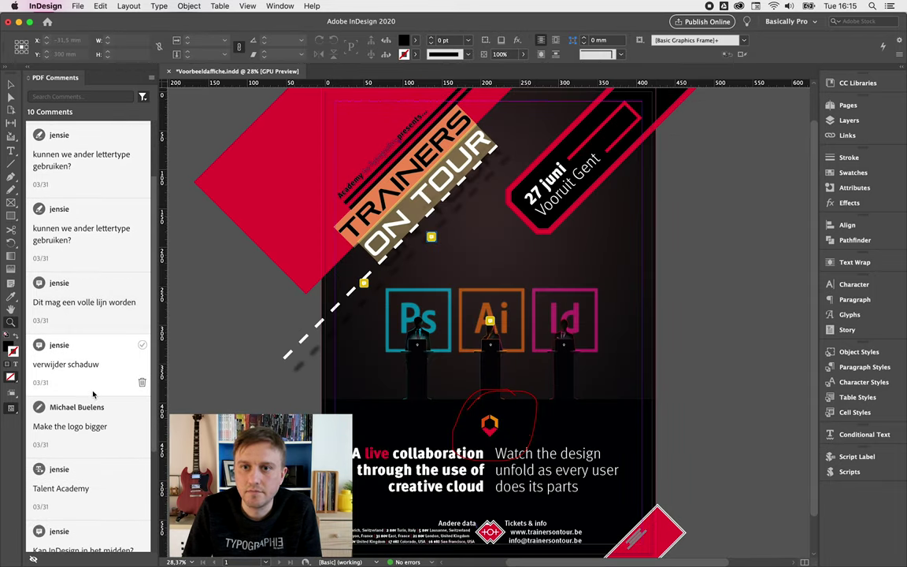
scroll(93, 393, down, 3)
click(83, 393)
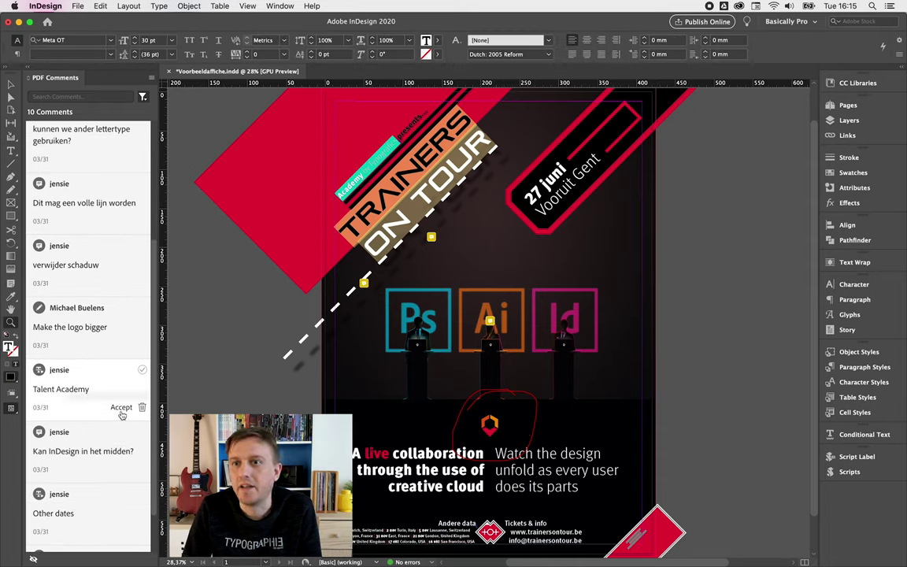
click(122, 407)
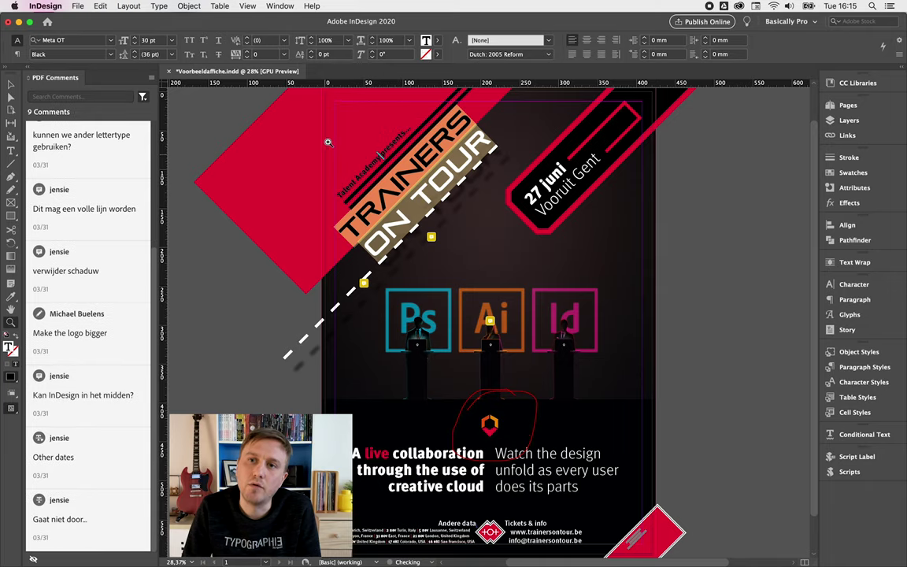
super+click(366, 148)
super+click(387, 203)
alt+super+click(387, 203)
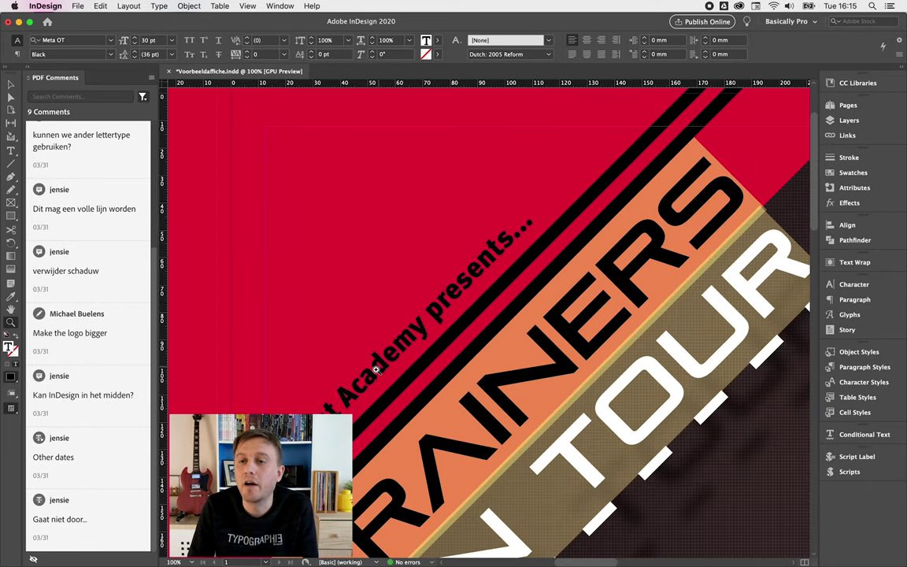
- Accept the Other dates wording change for the dates heading
mouse_move(98, 386)
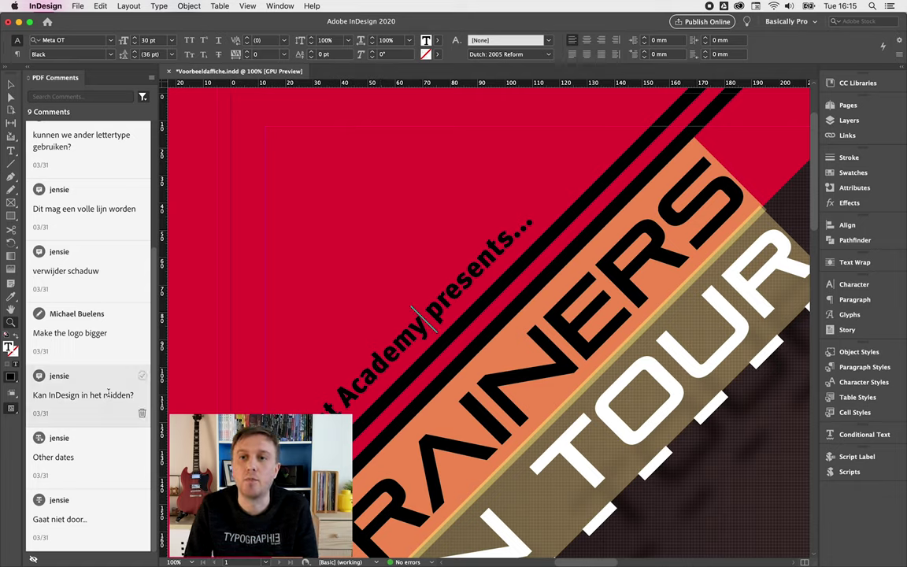
mouse_move(79, 314)
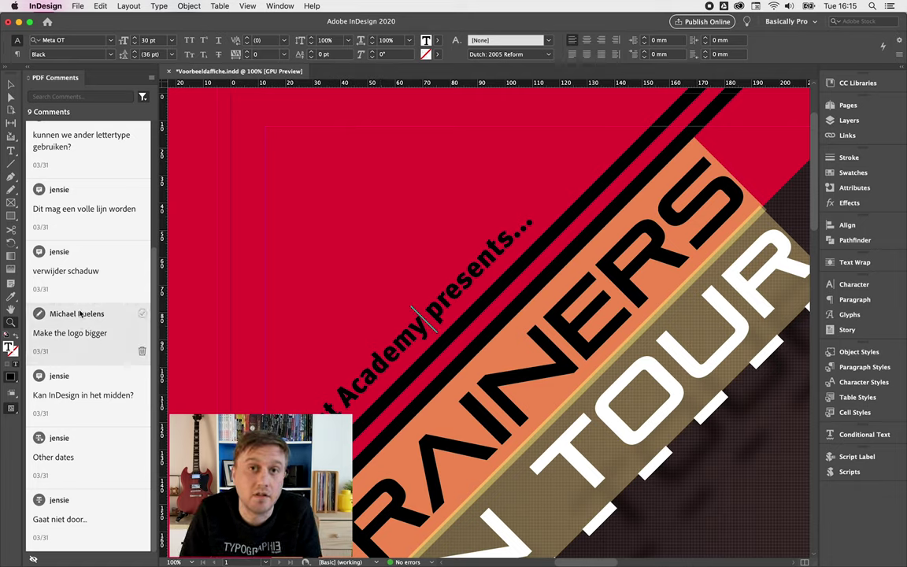
click(96, 465)
click(121, 475)
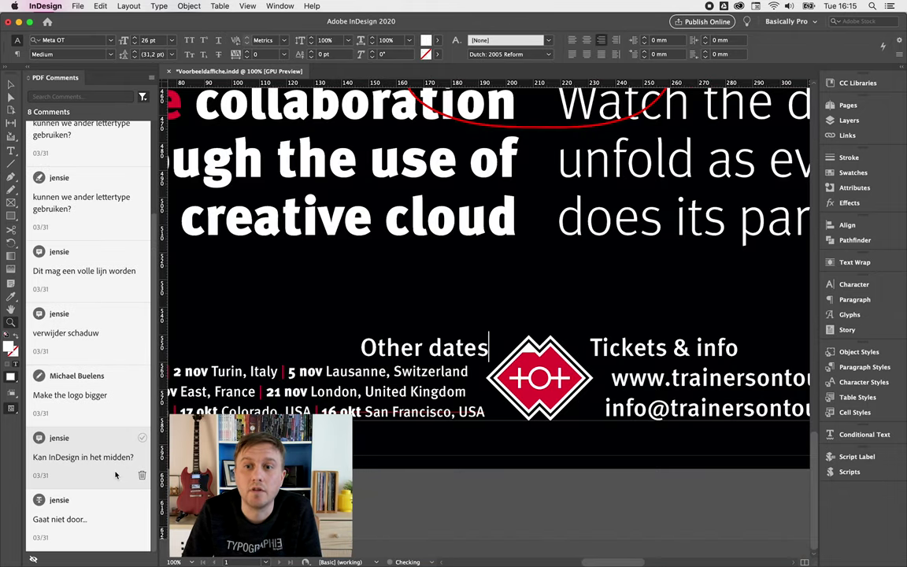
- Delete the 16 okt San Francisco, USA date and the leftover separator after Colorado, USA
click(96, 506)
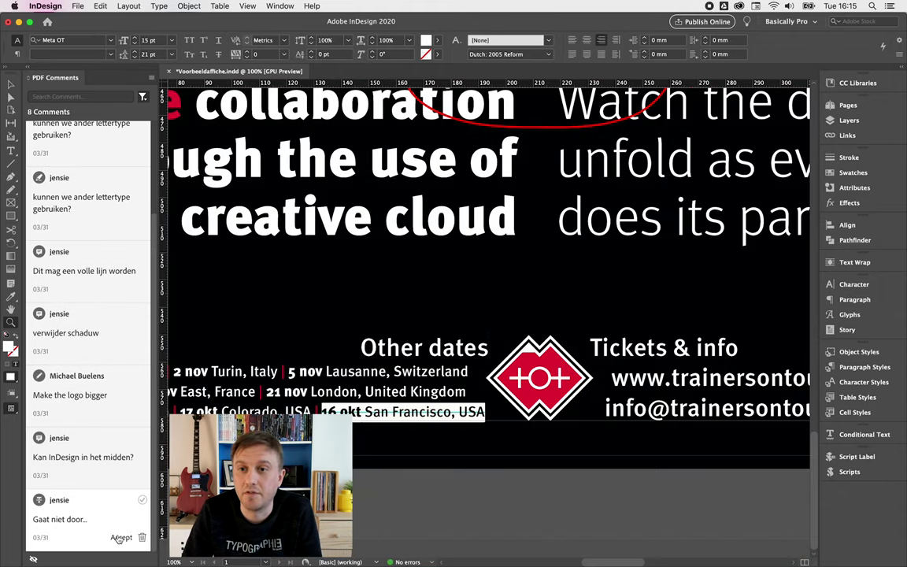
click(119, 537)
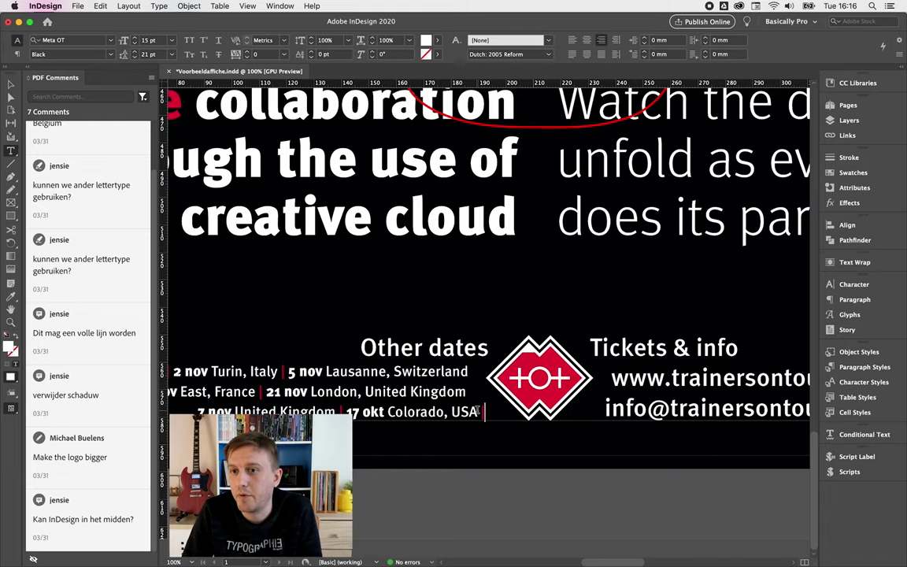
key(BackSpace)
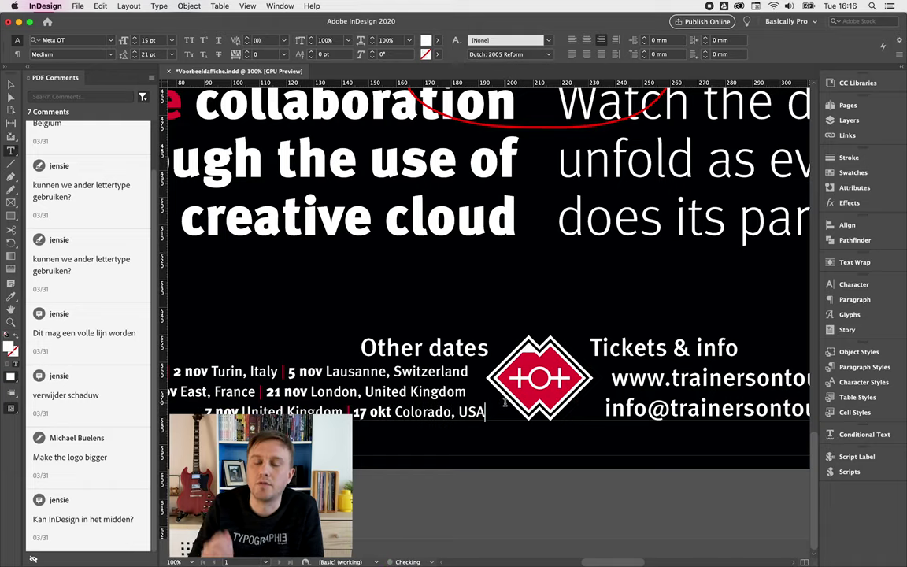
scroll(503, 403, left, 5)
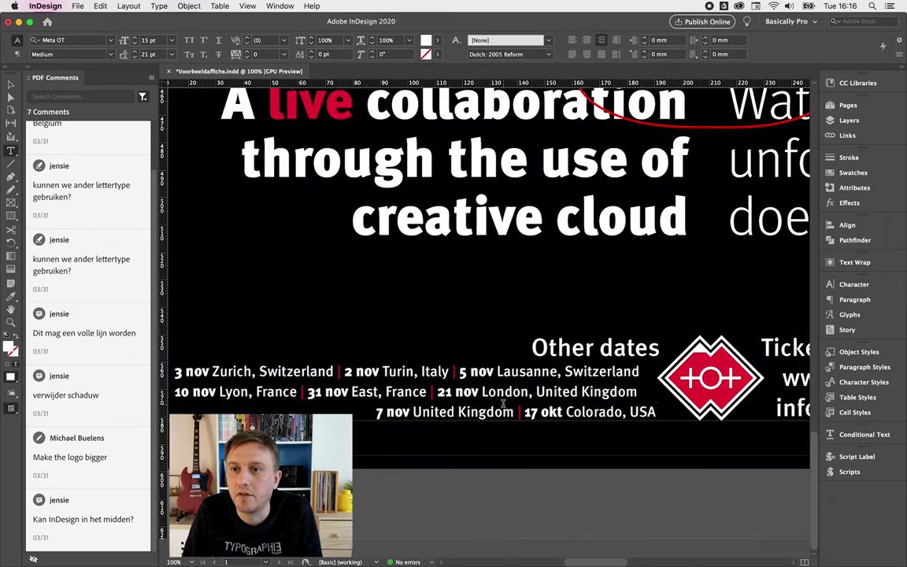
scroll(503, 403, right, 5)
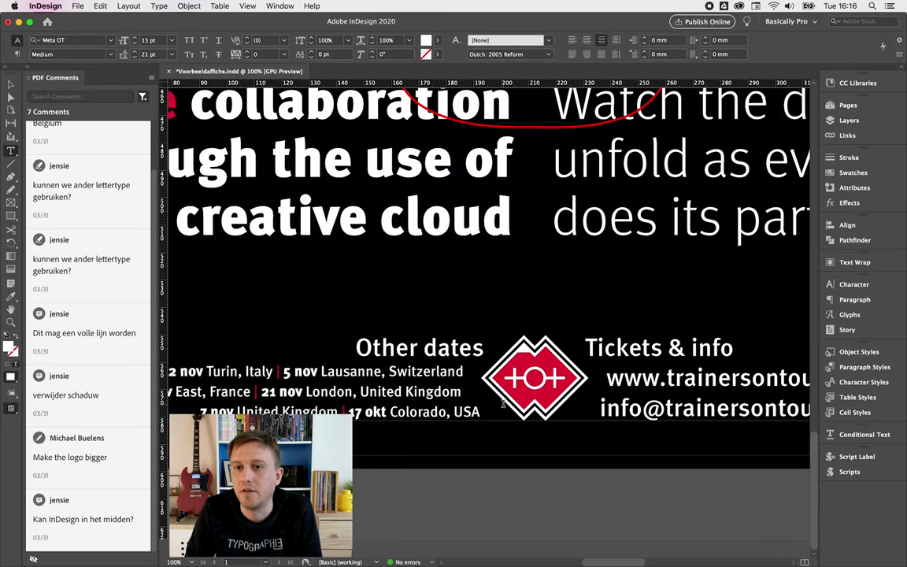
key(super+0)
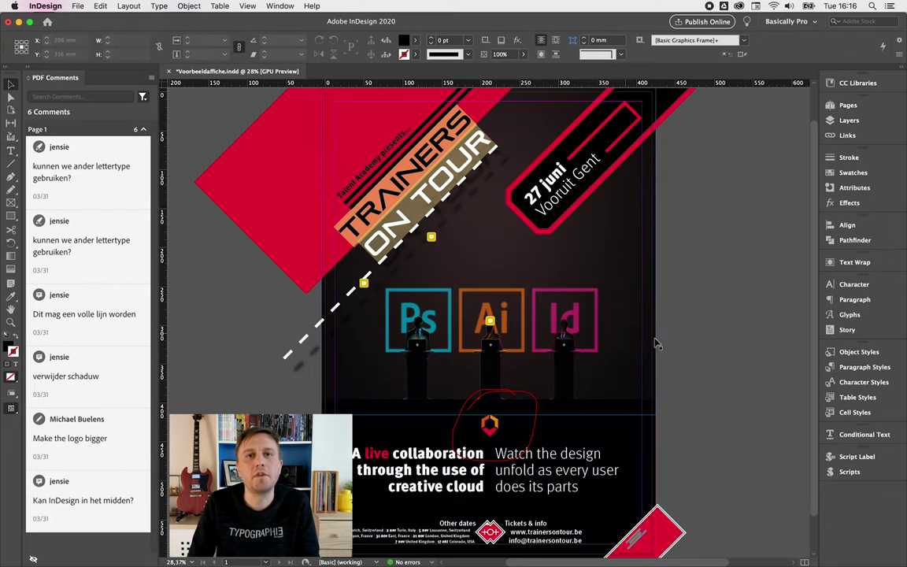
- Resolve the Belgium comment and add a Belgium line to the rotated address
click(142, 149)
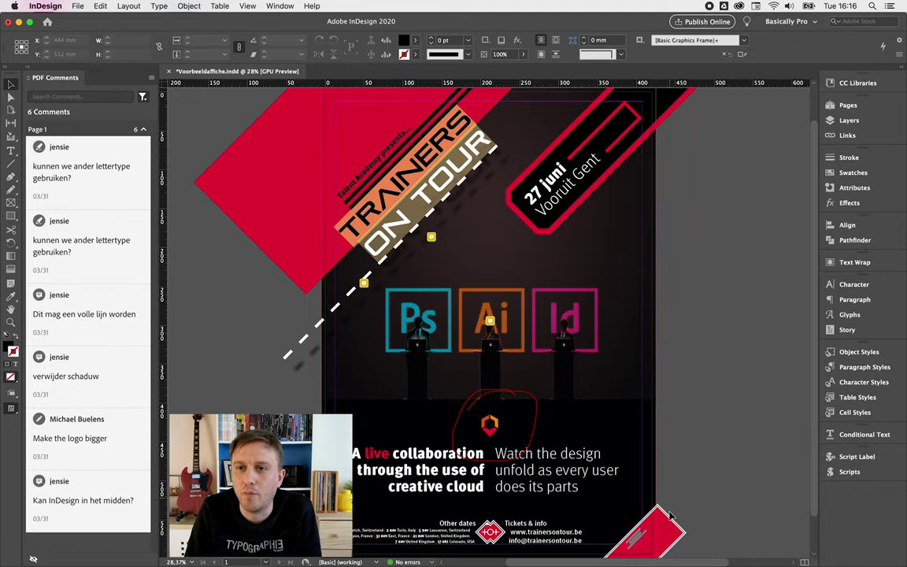
scroll(669, 532, up, 6)
scroll(536, 456, up, 3)
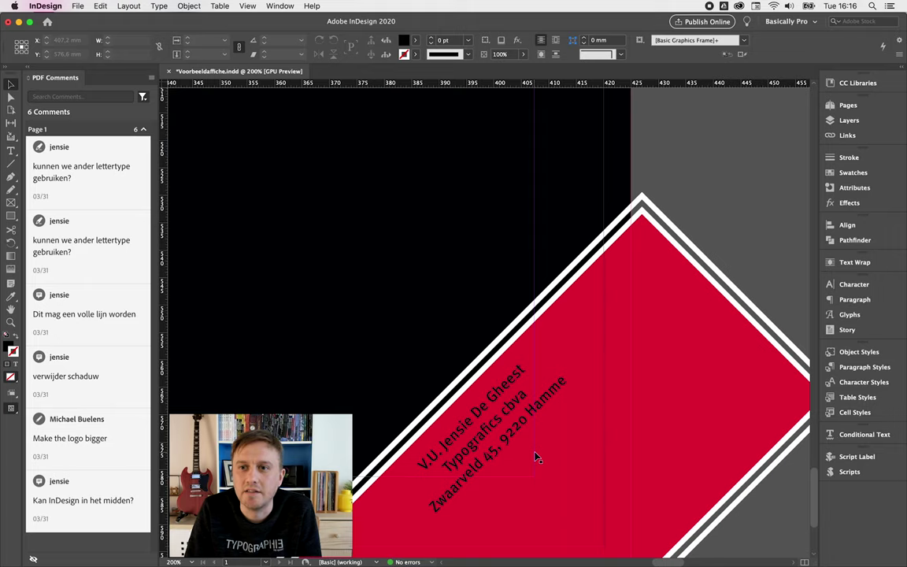
double_click(534, 406)
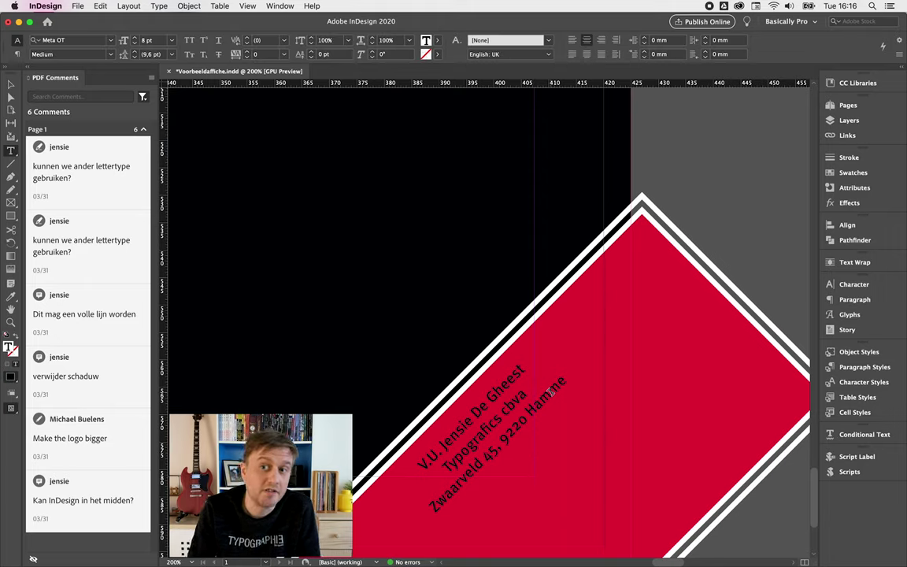
click(510, 459)
text(Belgium)
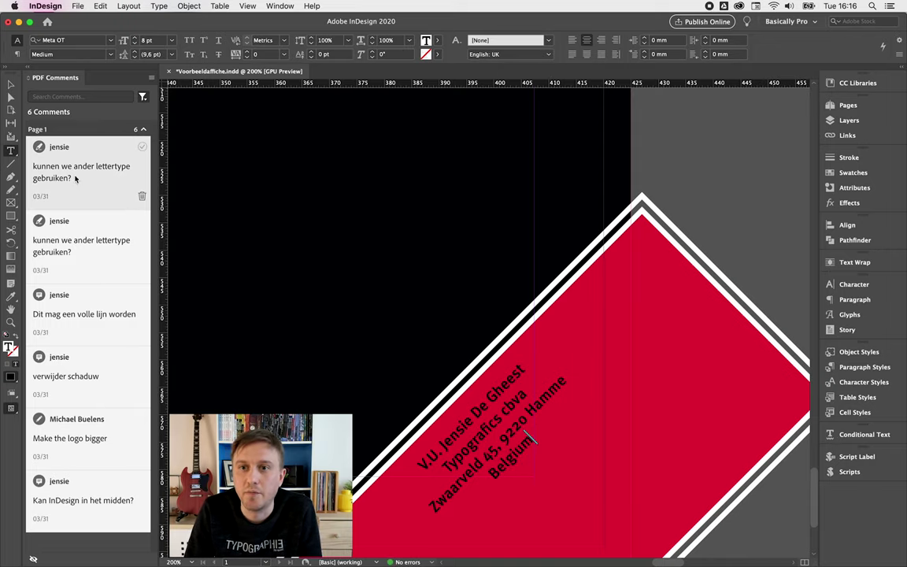
- Check the title's font in the character settings for the font comment
click(130, 177)
click(850, 286)
click(747, 294)
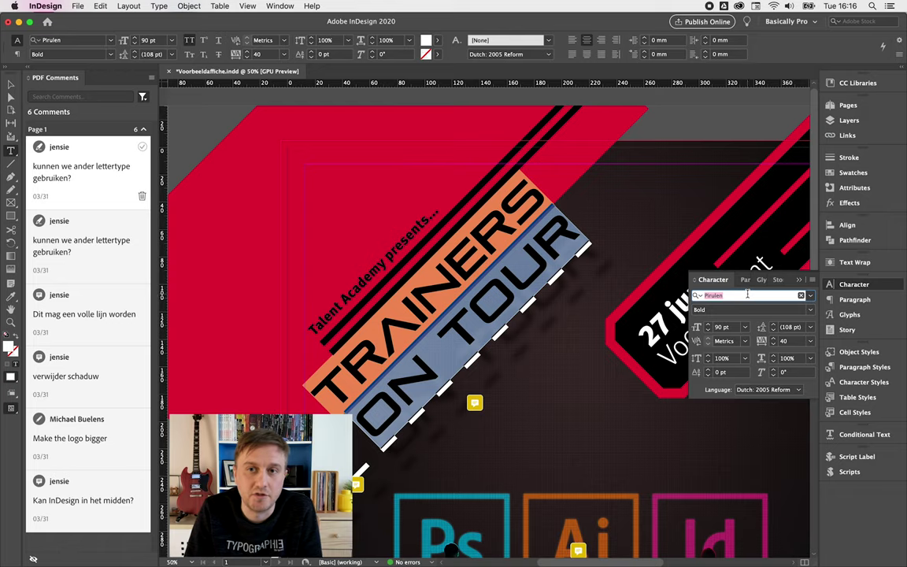
key(Escape)
key(Escape)
- Resolve both font-change comments on the TRAINERS ON TOUR title
key(w)
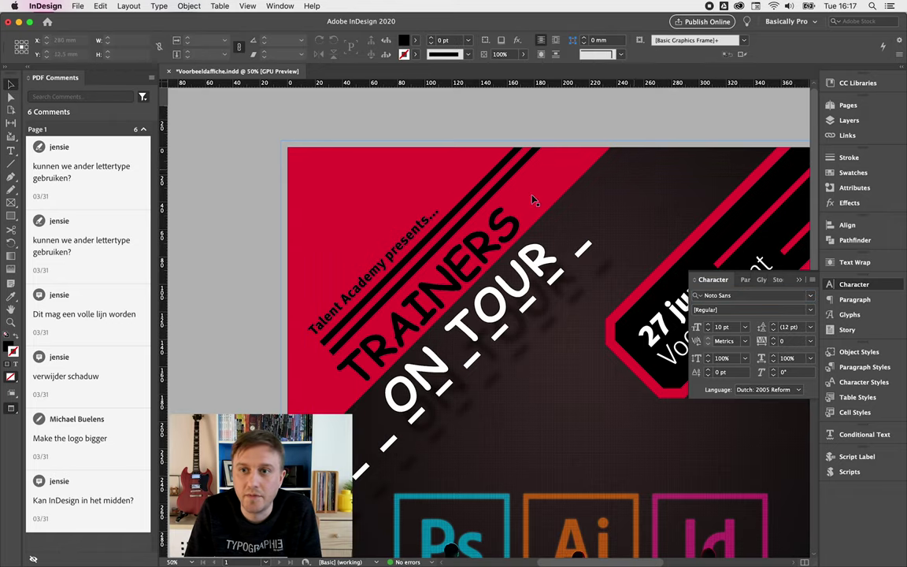
click(116, 155)
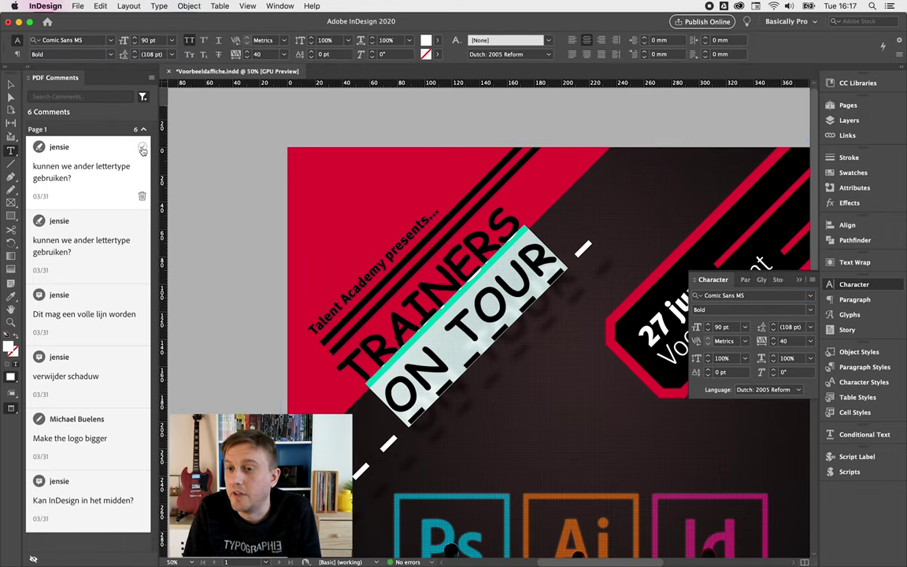
click(141, 149)
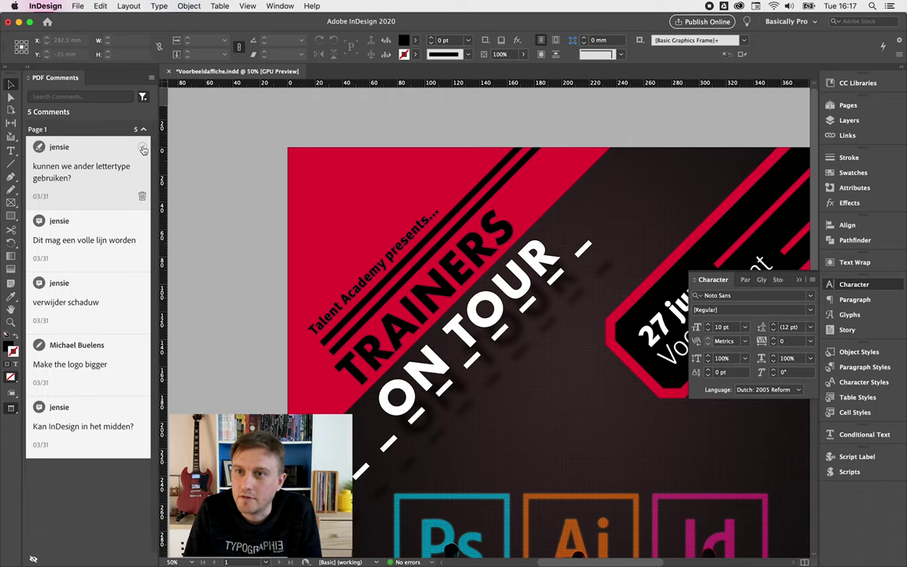
click(143, 149)
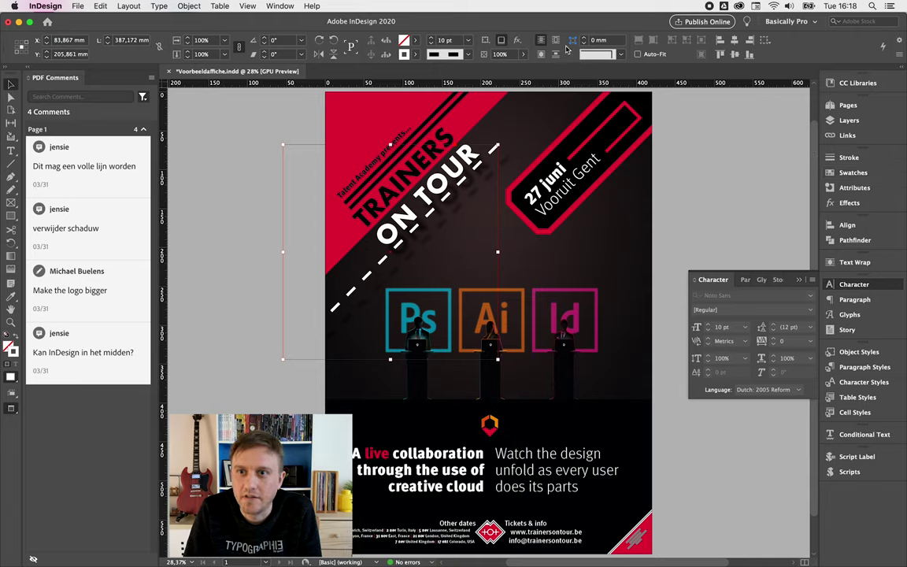
- Set the diagonal line's stroke type to Solid and resolve the solid-line comment
key(super+F10)
click(752, 247)
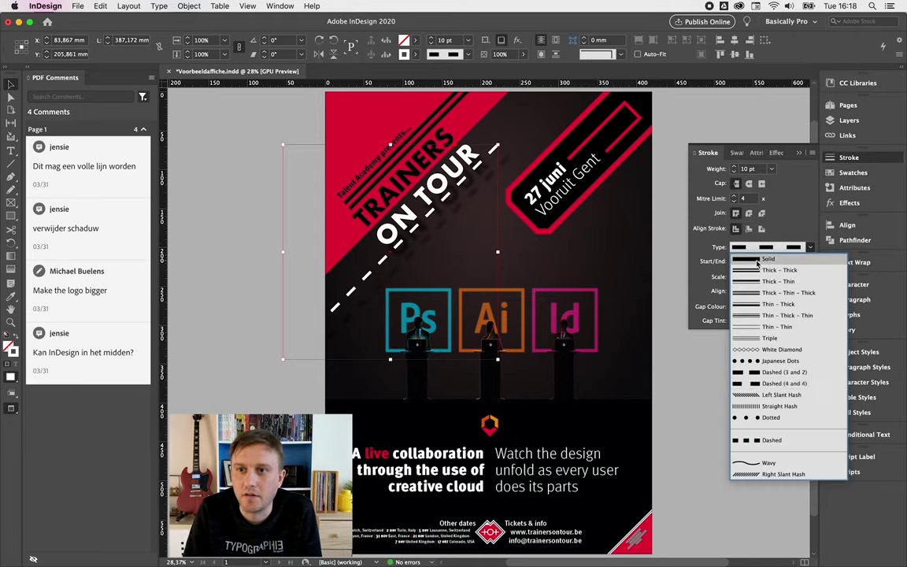
click(681, 236)
mouse_move(137, 173)
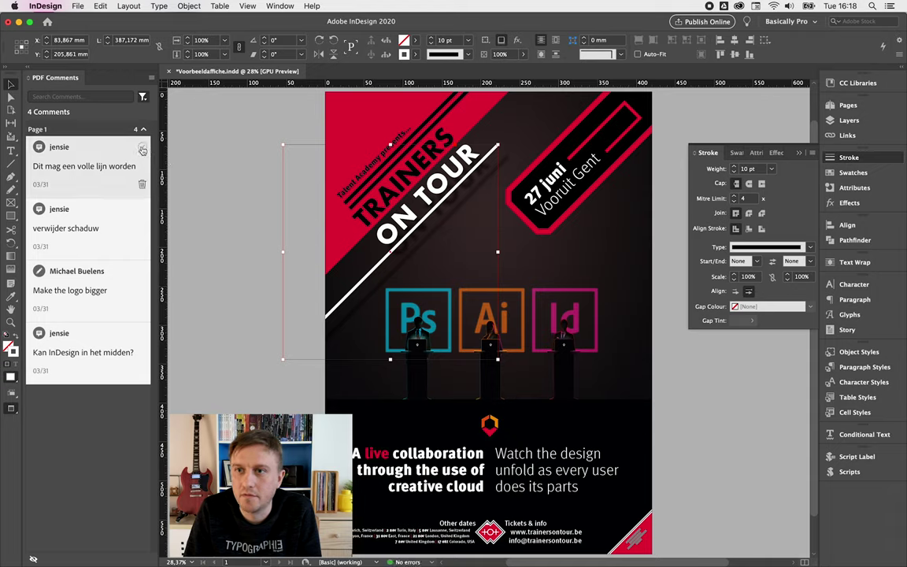
click(142, 150)
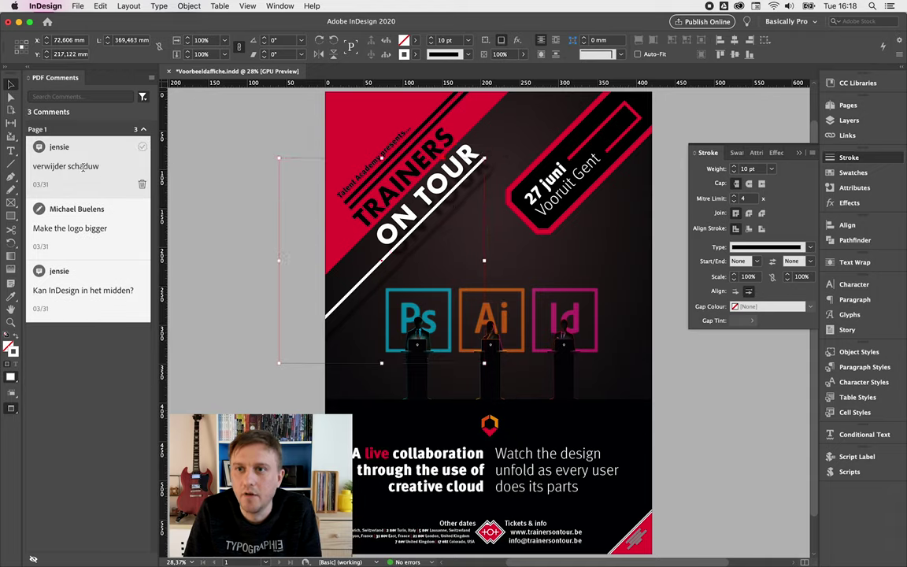
click(274, 252)
- Remove the drop shadow from ON TOUR and resolve the remove-shadow comment
click(394, 230)
click(849, 202)
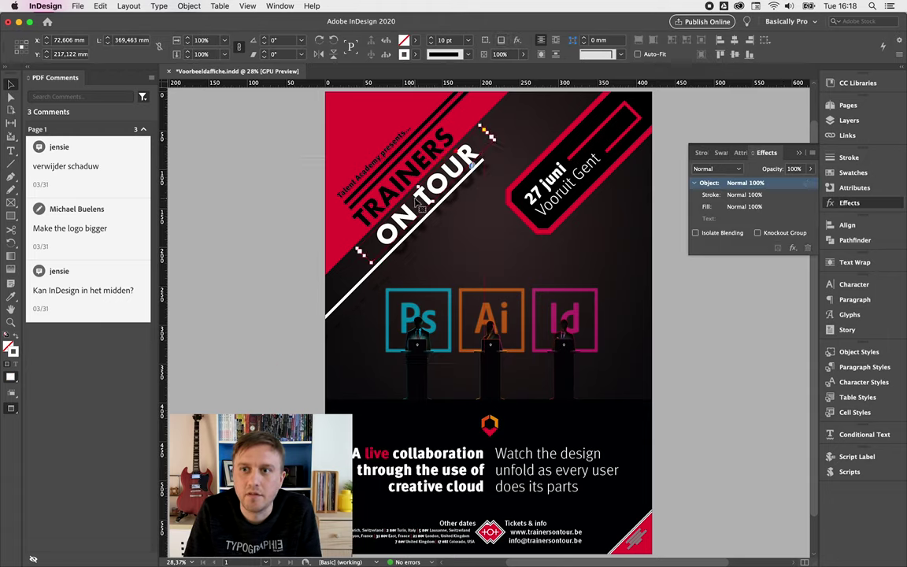
click(654, 128)
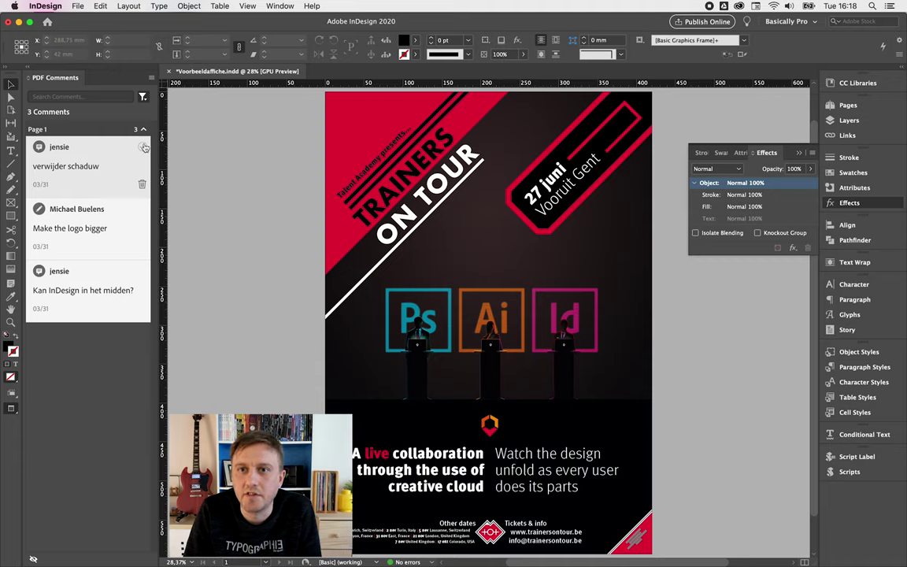
click(143, 148)
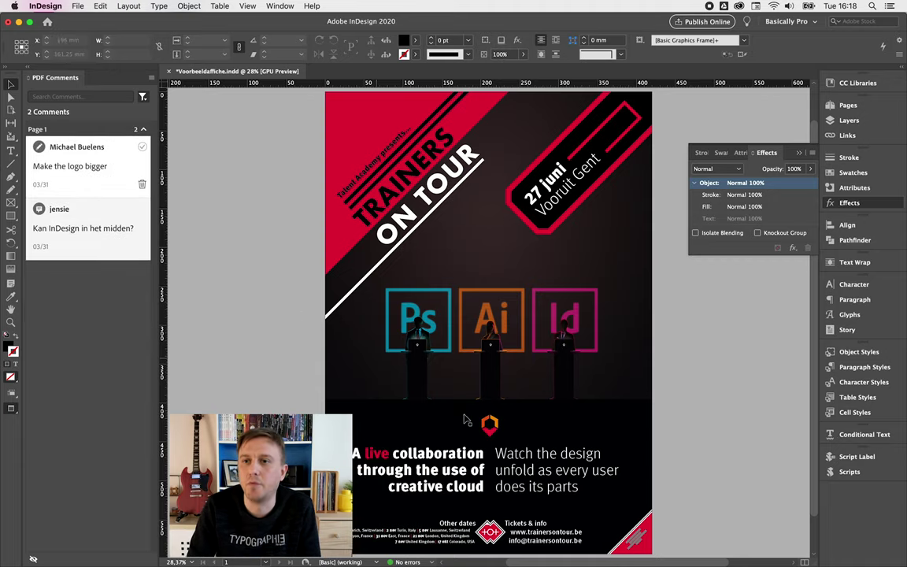
- Enlarge the logo above A live collaboration and resolve the logo comment
click(489, 421)
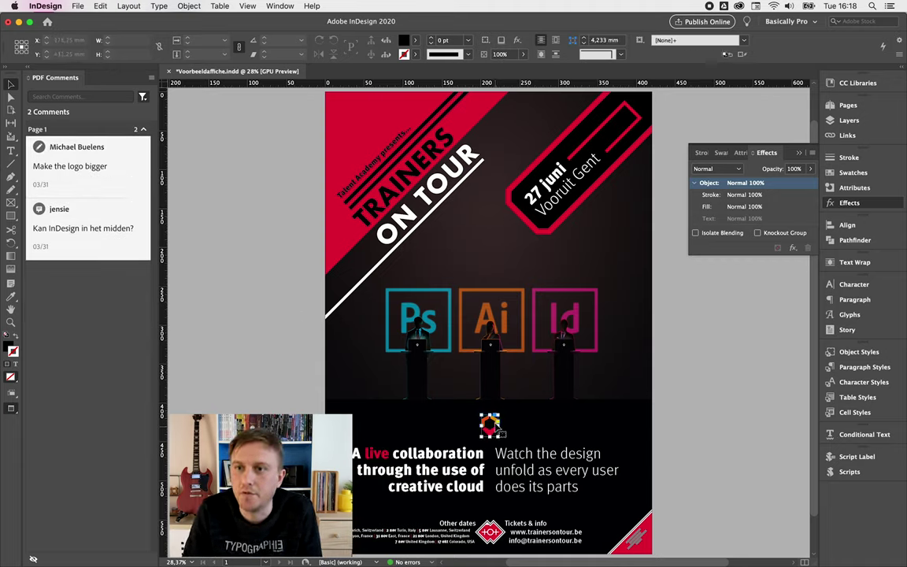
drag(489, 413, 490, 409)
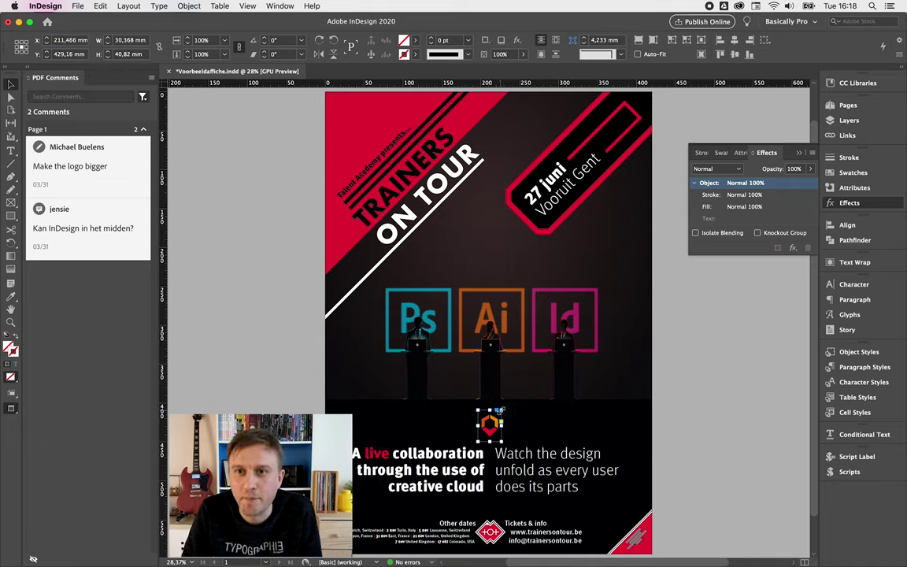
click(275, 358)
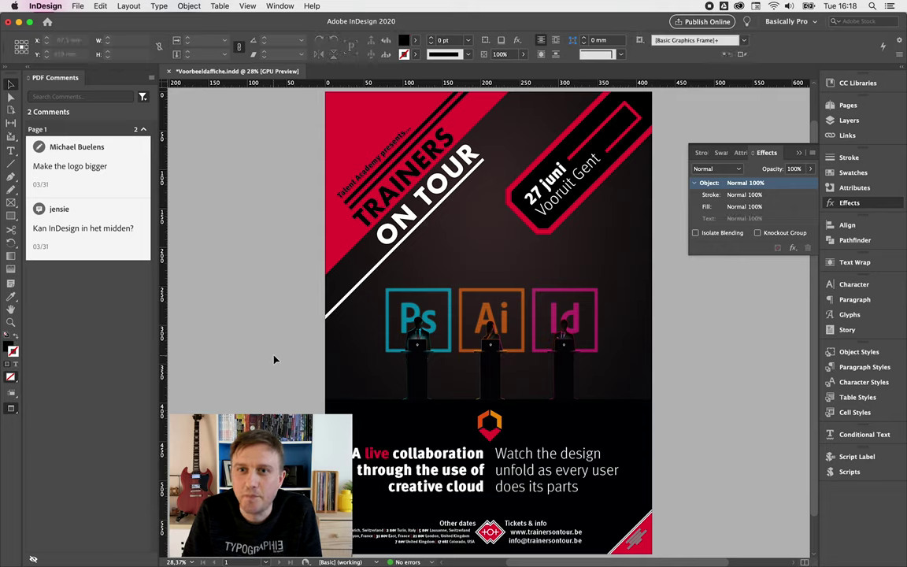
mouse_move(92, 163)
click(141, 150)
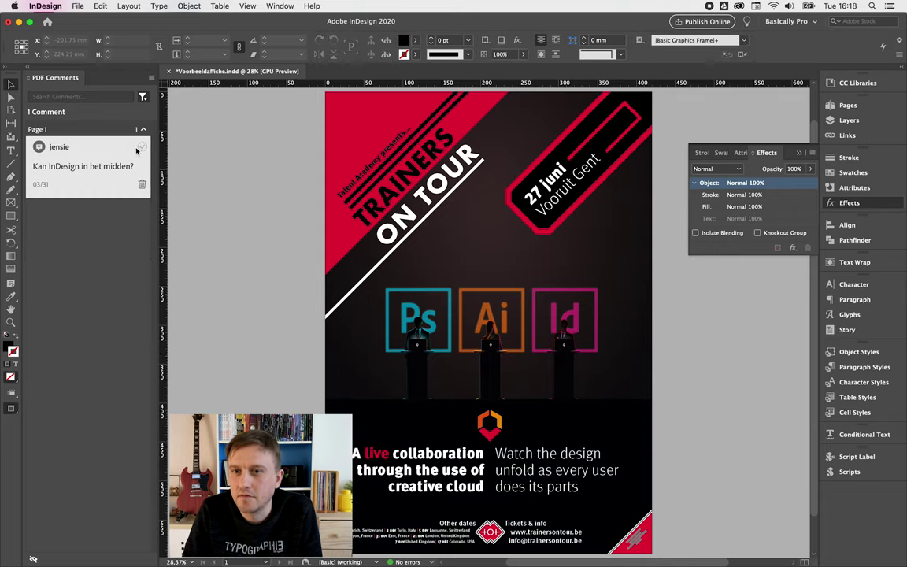
- Open the poster background in Photoshop and shift the stage artwork's right group leftward
alt+double_click(522, 318)
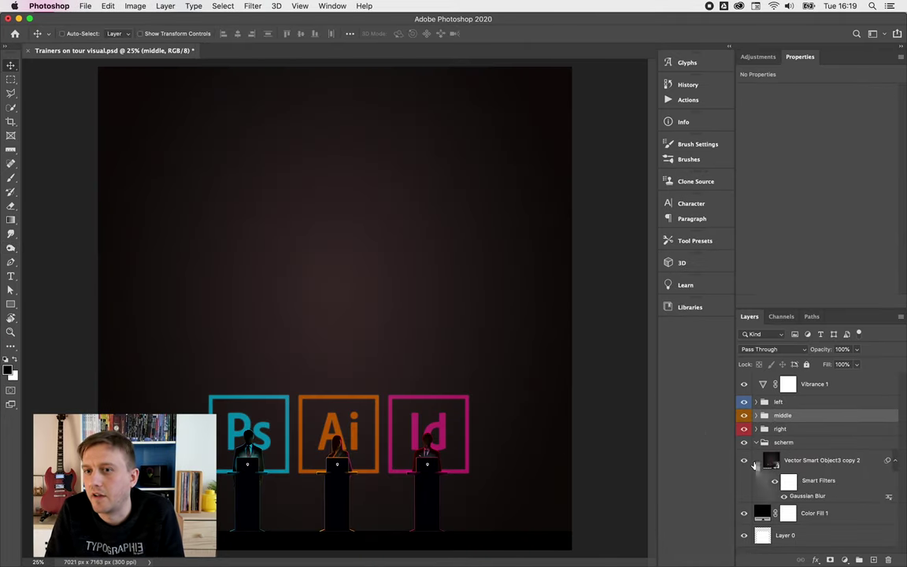
click(756, 415)
click(756, 415)
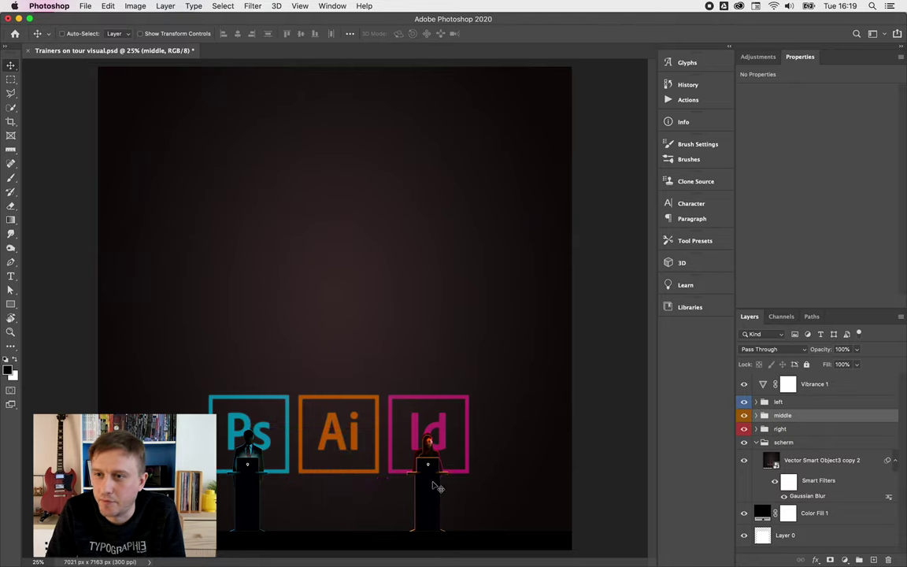
click(779, 428)
drag(398, 482, 324, 488)
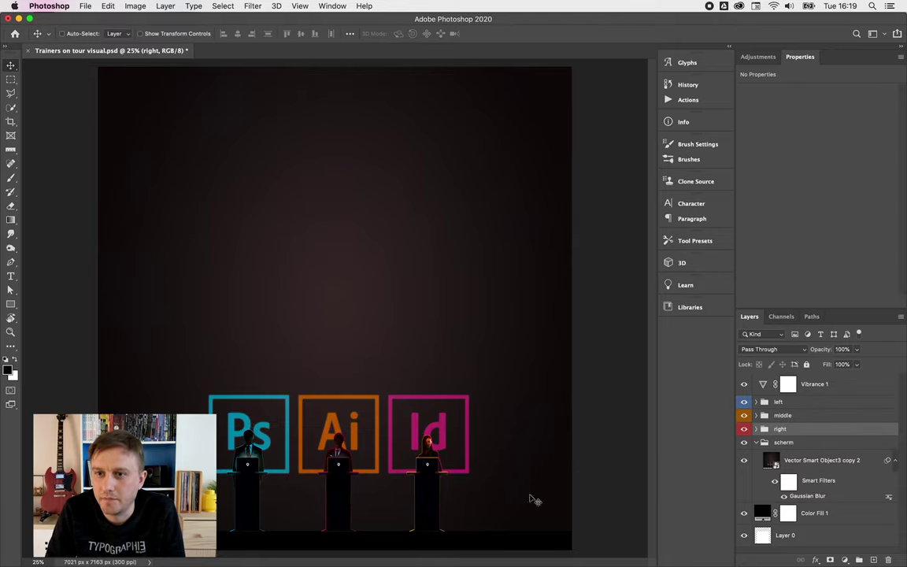
- In the logo smart object, move the pink Id box to the middle and the orange Ai box right
double_click(770, 460)
drag(454, 445, 370, 443)
key(alt+bracketleft)
key(alt+bracketleft)
drag(472, 485, 577, 394)
- Save and close the smart object and stage visual, then return to InDesign
key(super+s)
key(super+w)
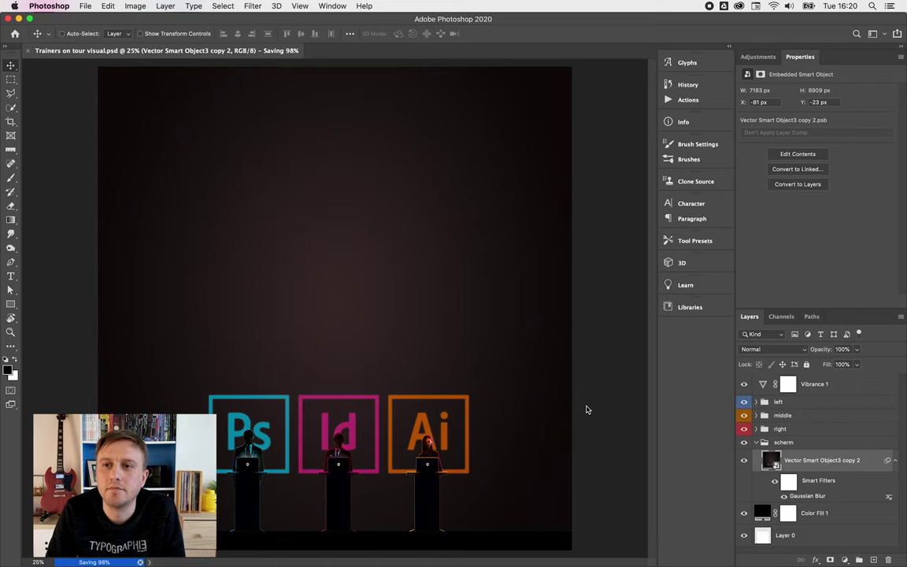
key(super+w)
key(super+Tab)
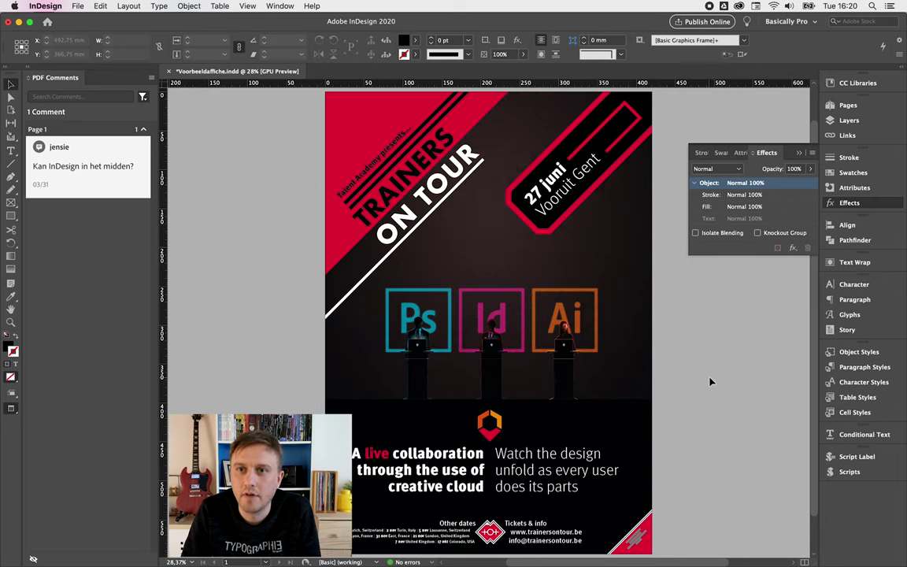
- Resolve the 'Kan InDesign in het midden?' comment and check the comment filter options
mouse_move(105, 156)
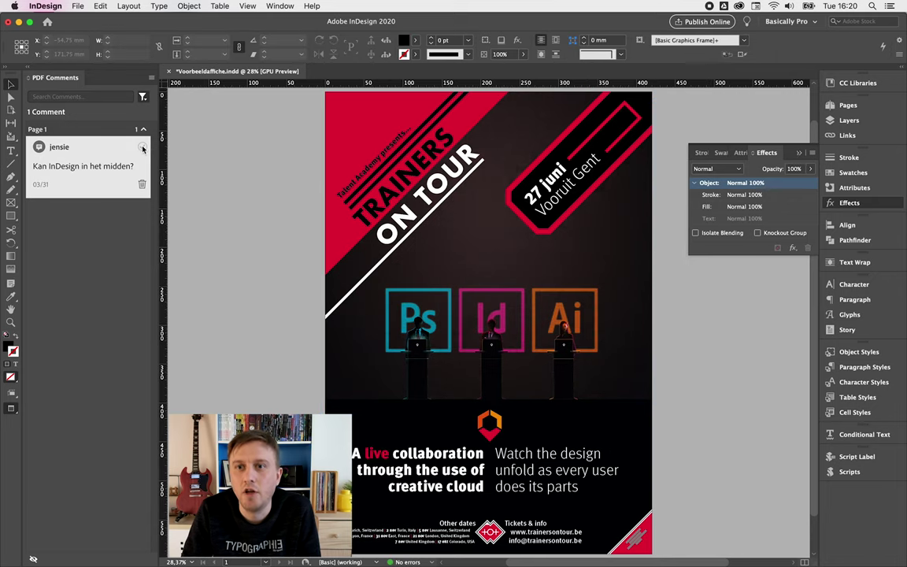
click(143, 148)
scroll(75, 181, down, 10)
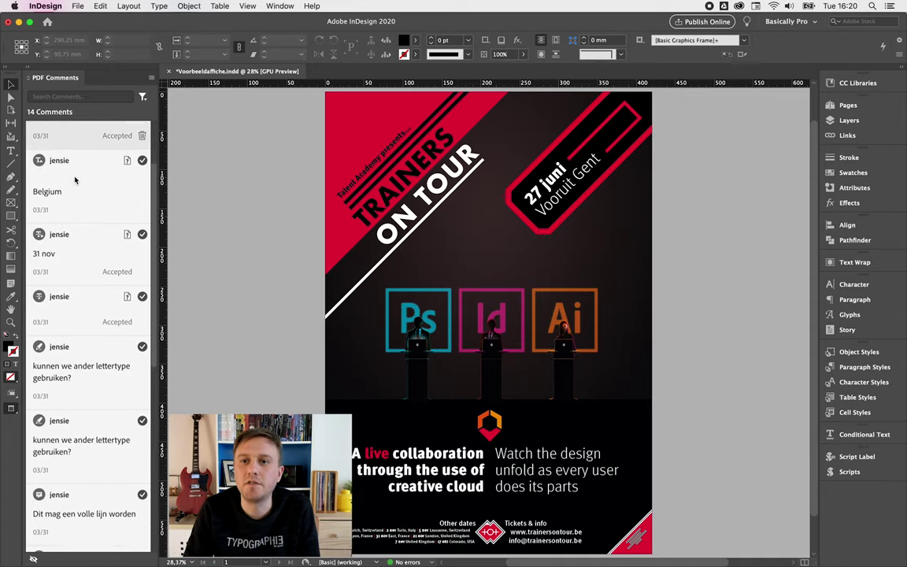
scroll(75, 181, down, 3)
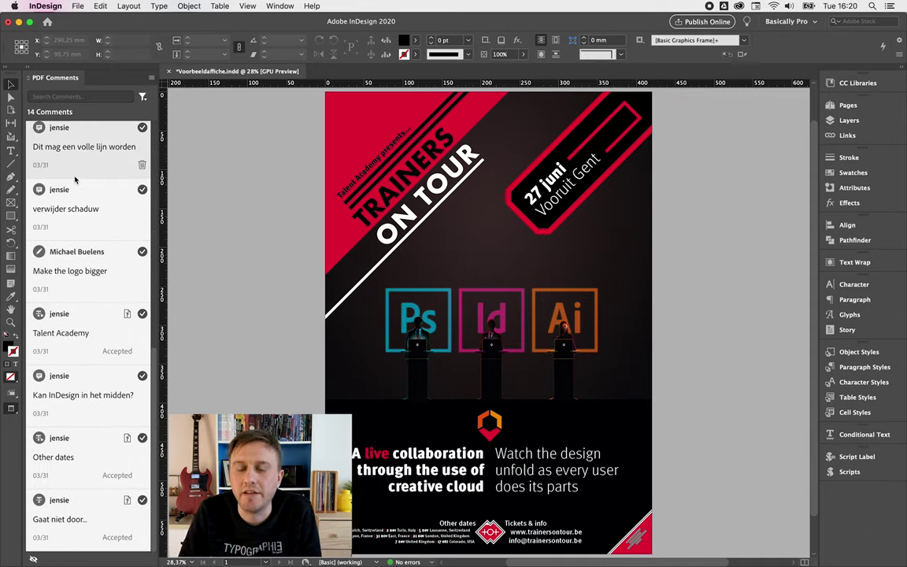
click(143, 97)
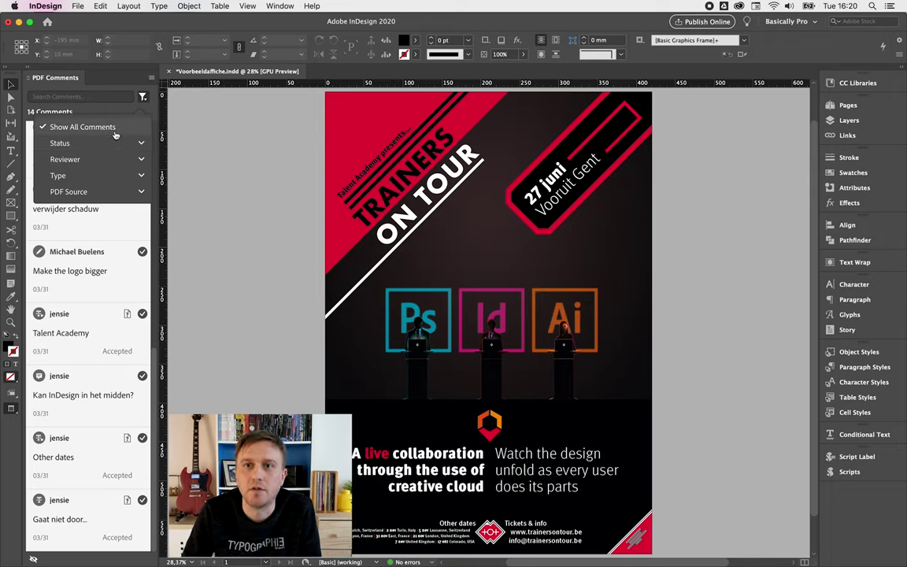
click(144, 97)
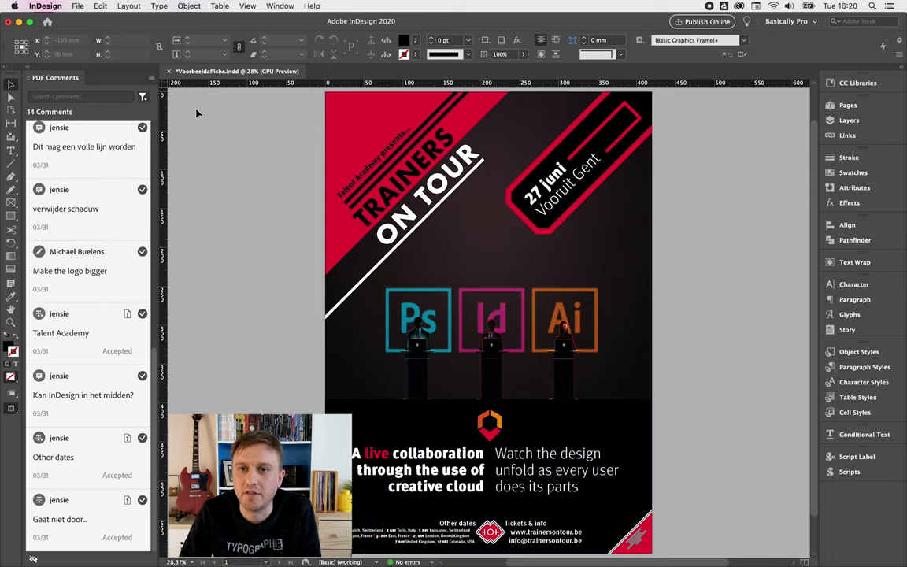
scroll(83, 315, up, 10)
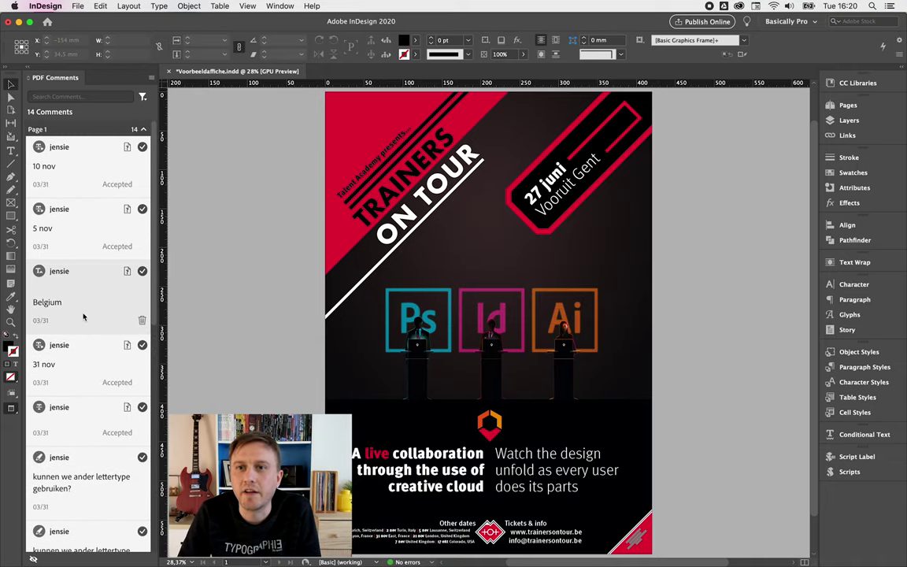
- Save the Voorbeeldaffiche.indd poster
key(super+a)
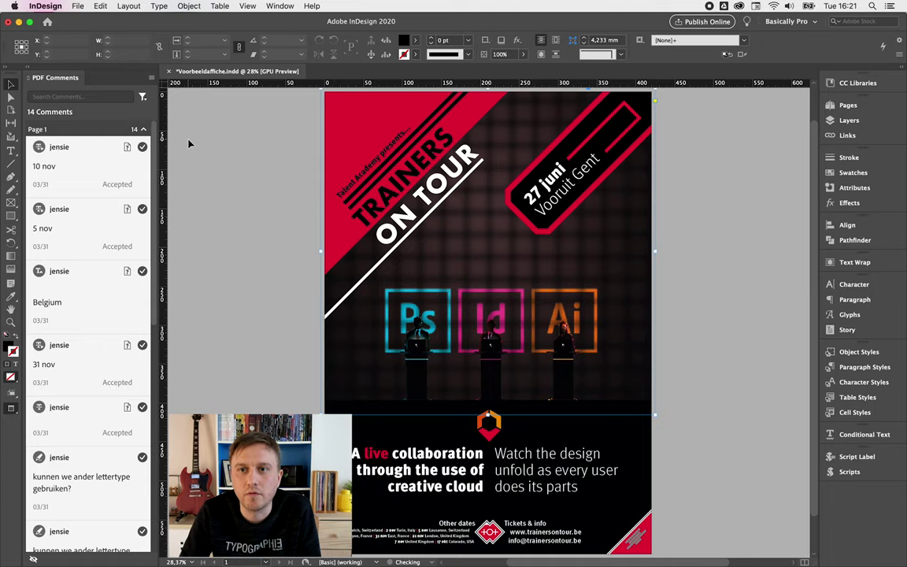
scroll(193, 144, right, 2)
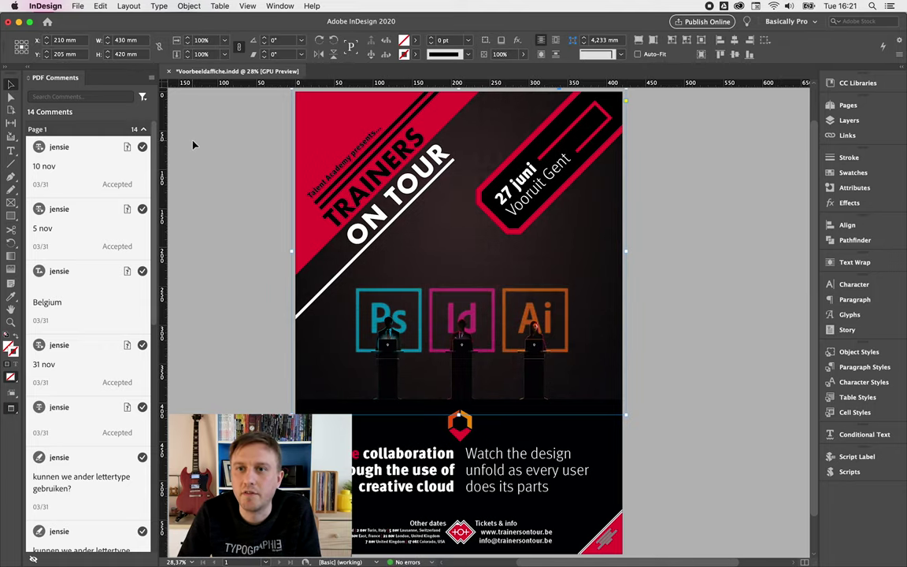
click(193, 145)
key(super+s)
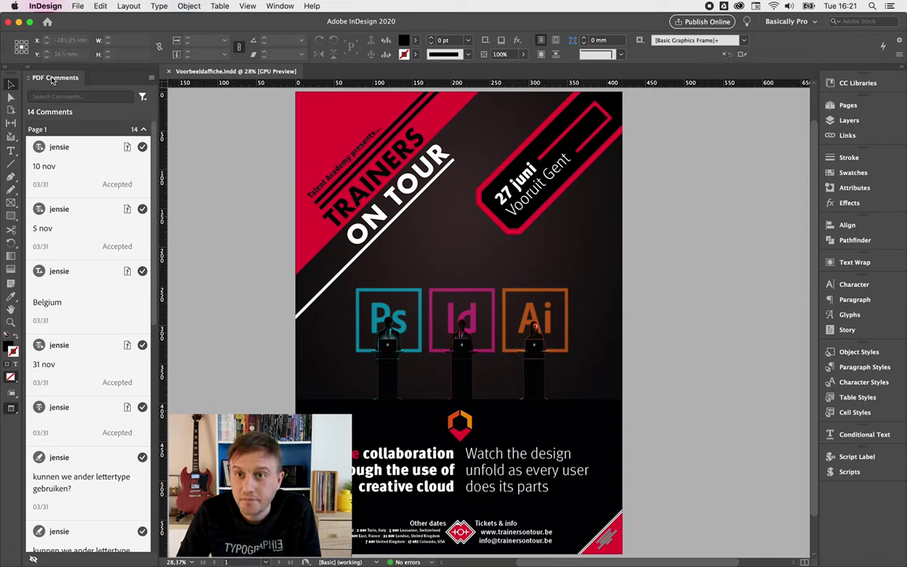
- Close the comments panel and the poster, then reopen Voorbeeldaffiche.indd from Open Recent
drag(53, 80, 199, 108)
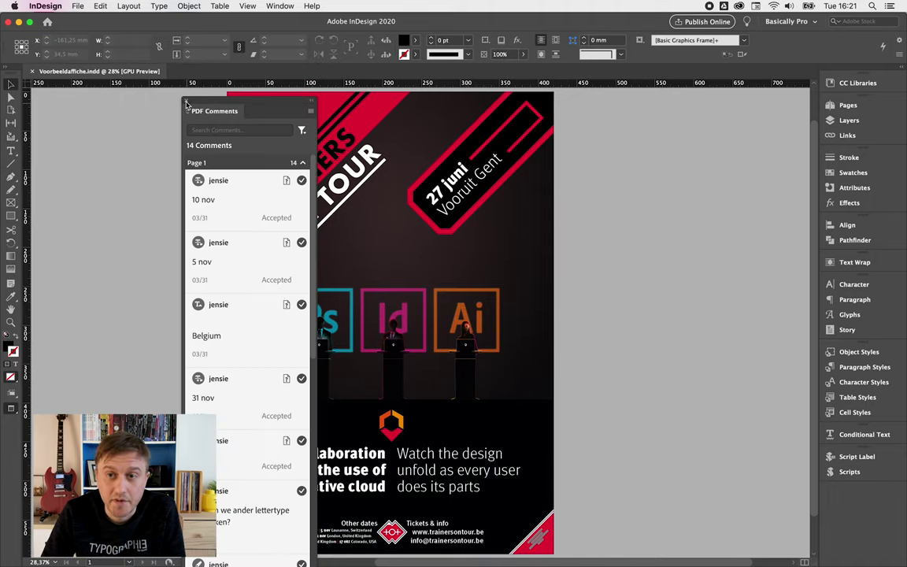
click(187, 102)
click(79, 6)
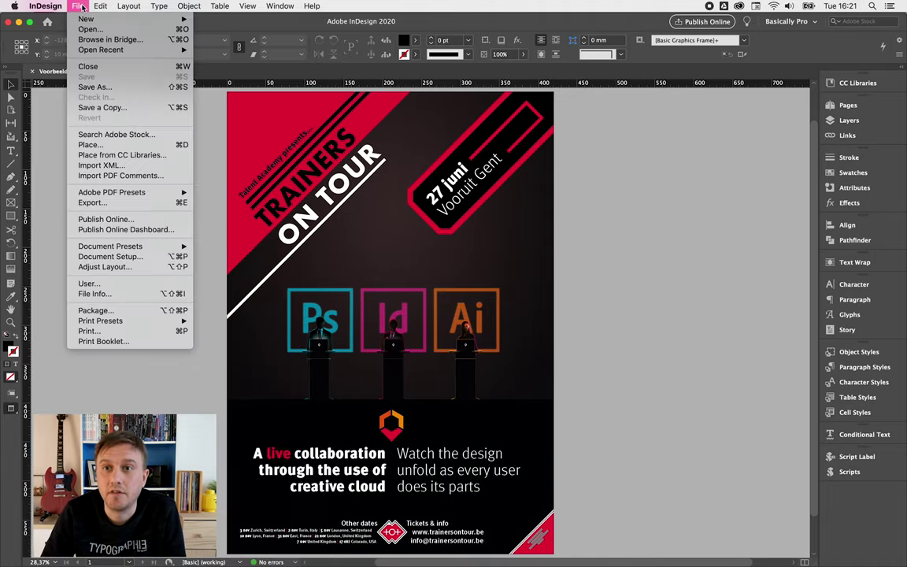
click(88, 66)
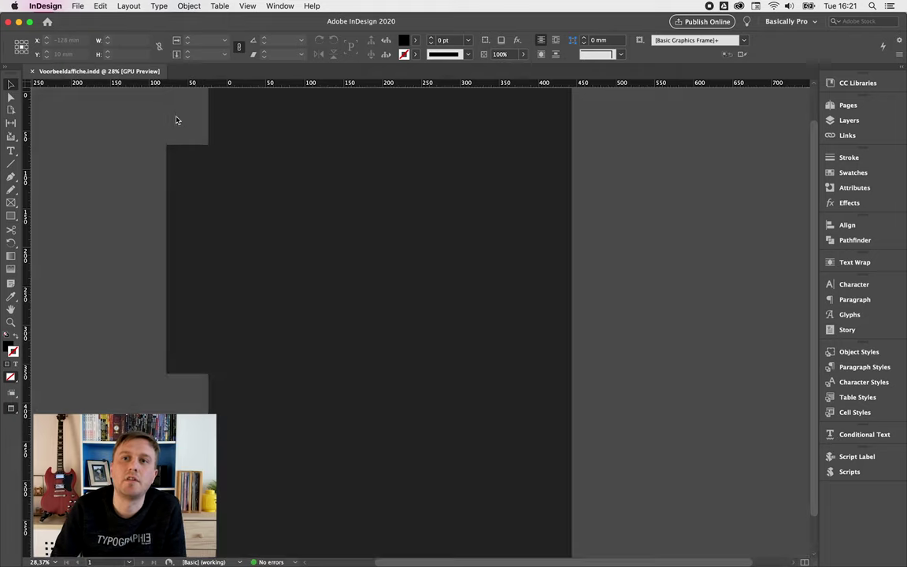
click(78, 6)
mouse_move(83, 51)
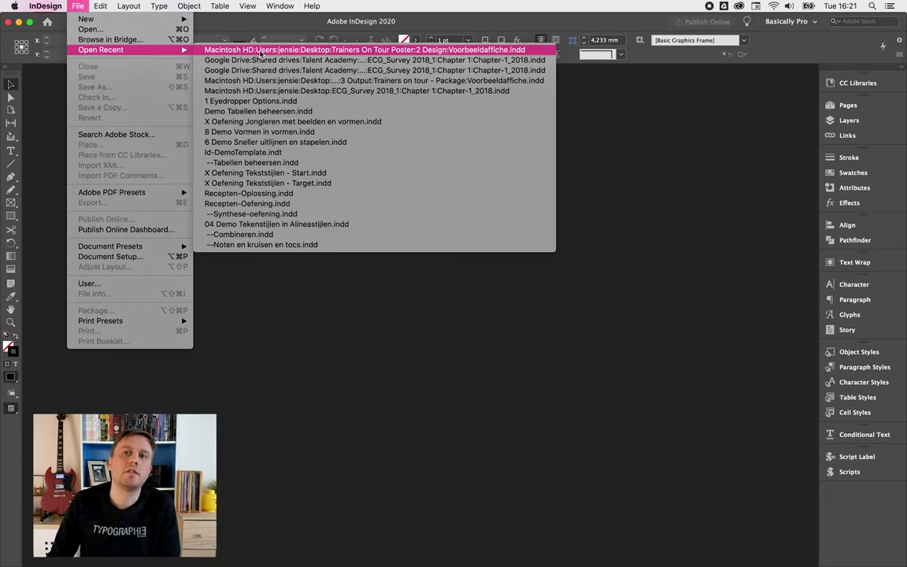
click(259, 51)
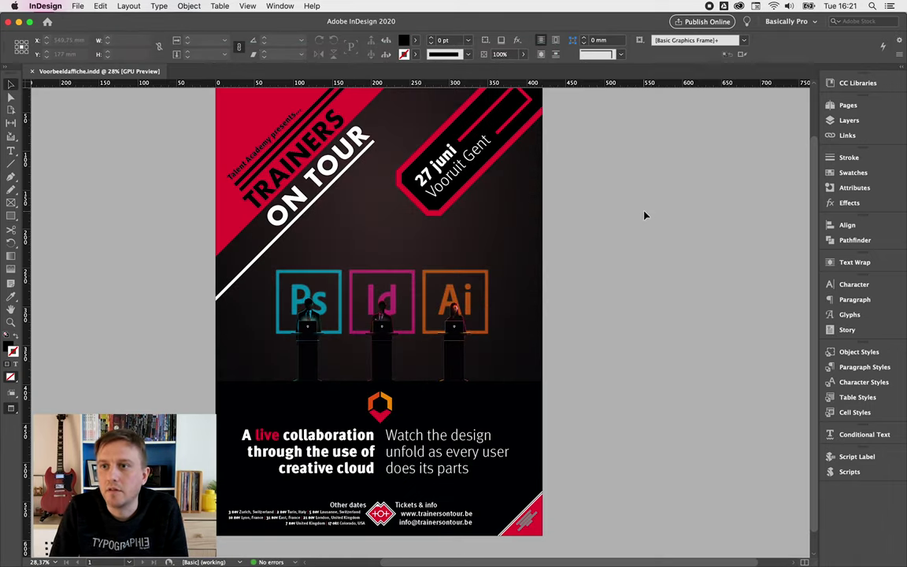
- Show the PDF Comments panel, delete all comments, and close the panel
click(279, 7)
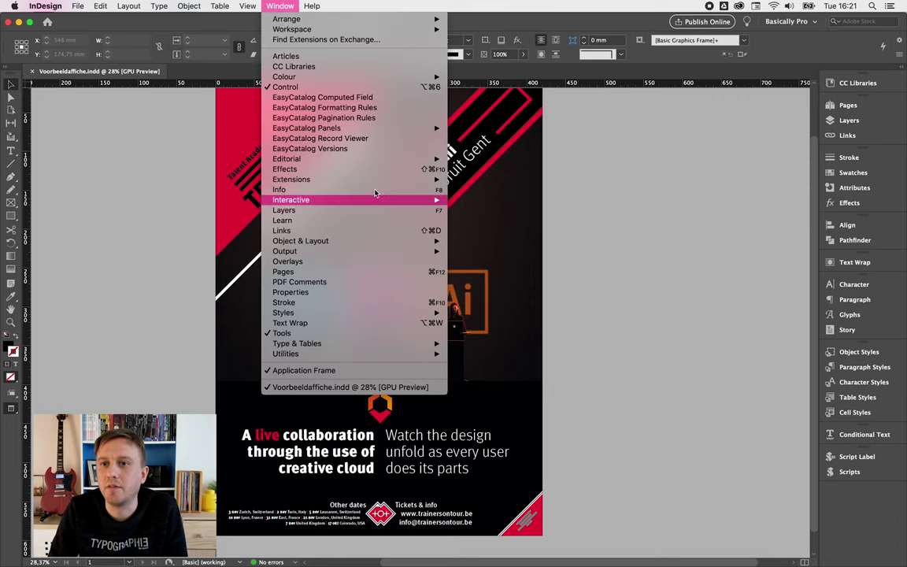
click(342, 284)
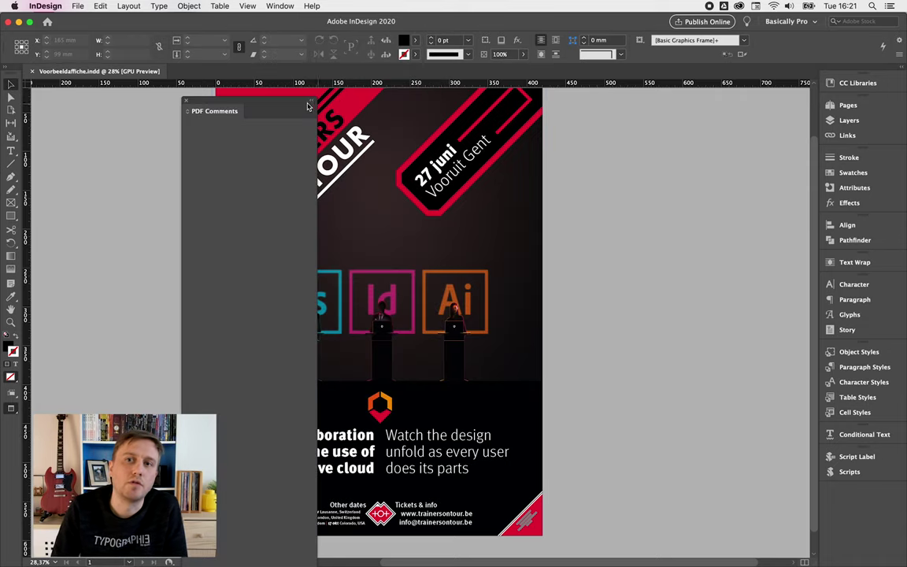
drag(264, 102, 138, 52)
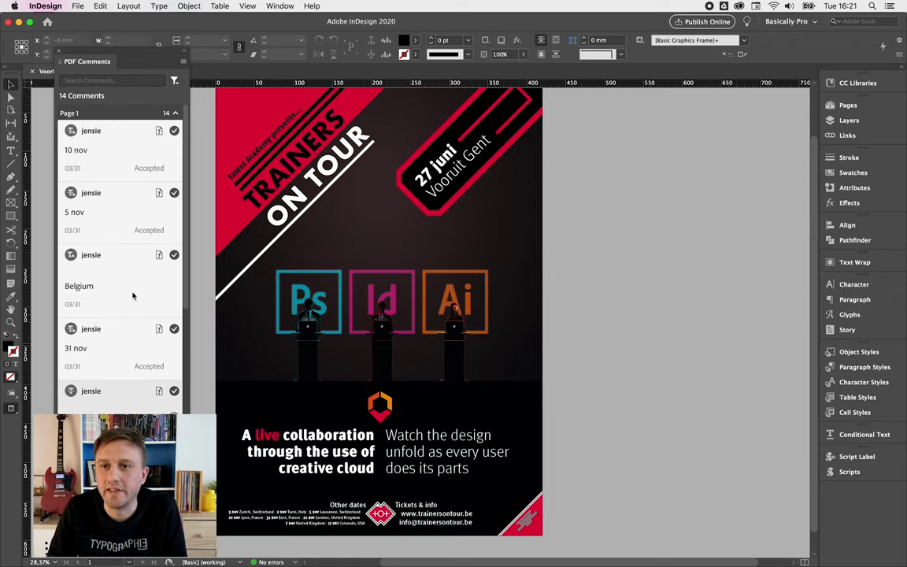
click(184, 61)
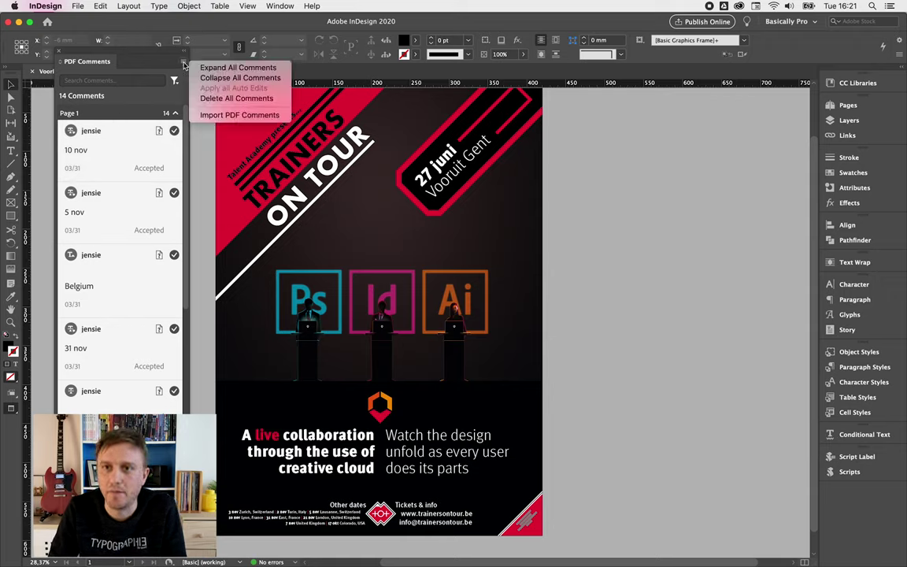
click(245, 100)
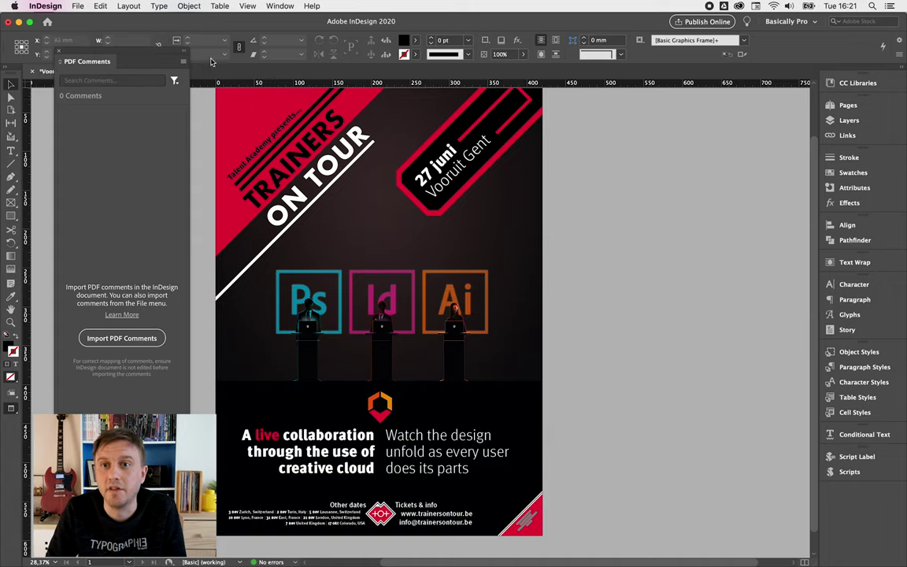
click(61, 52)
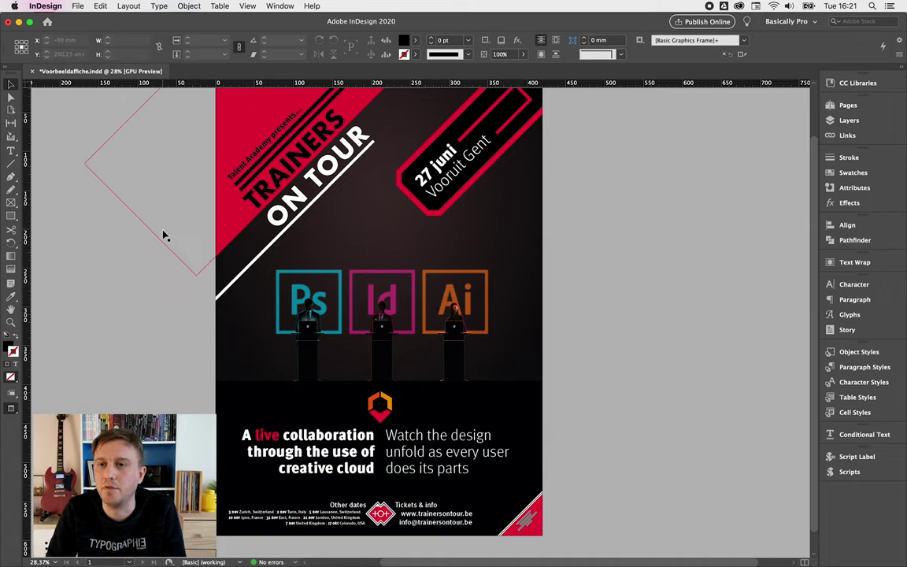